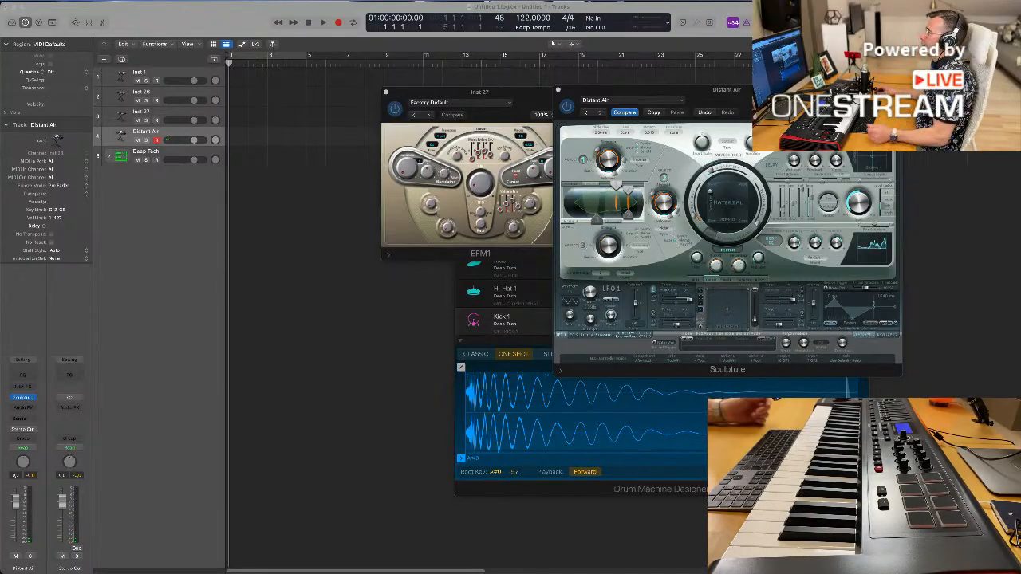
- Move the EFM1 and Sculpture plug-in windows aside to uncover more of the arrangement area
drag(455, 94, 394, 129)
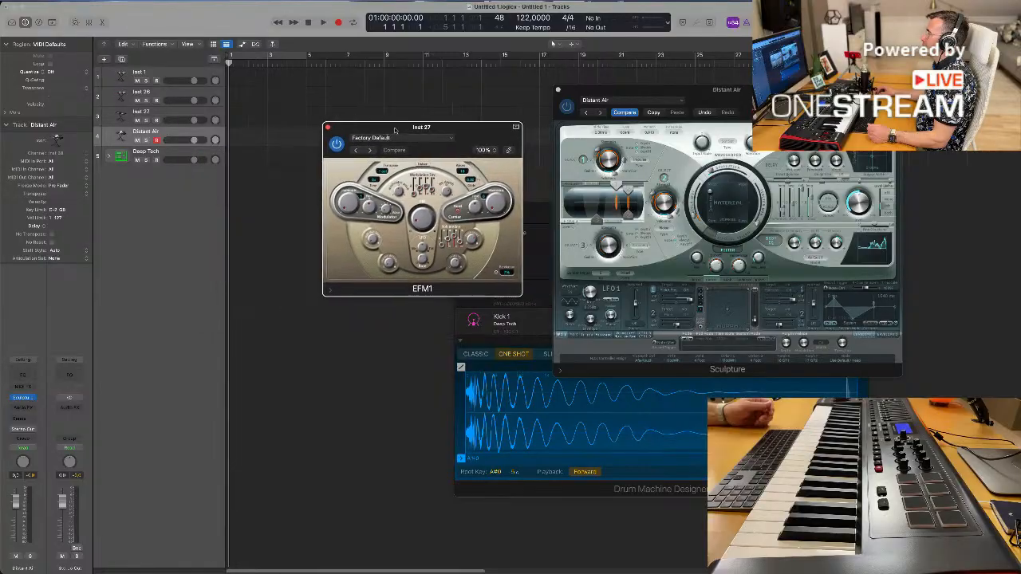
drag(652, 92, 796, 85)
drag(471, 137, 638, 133)
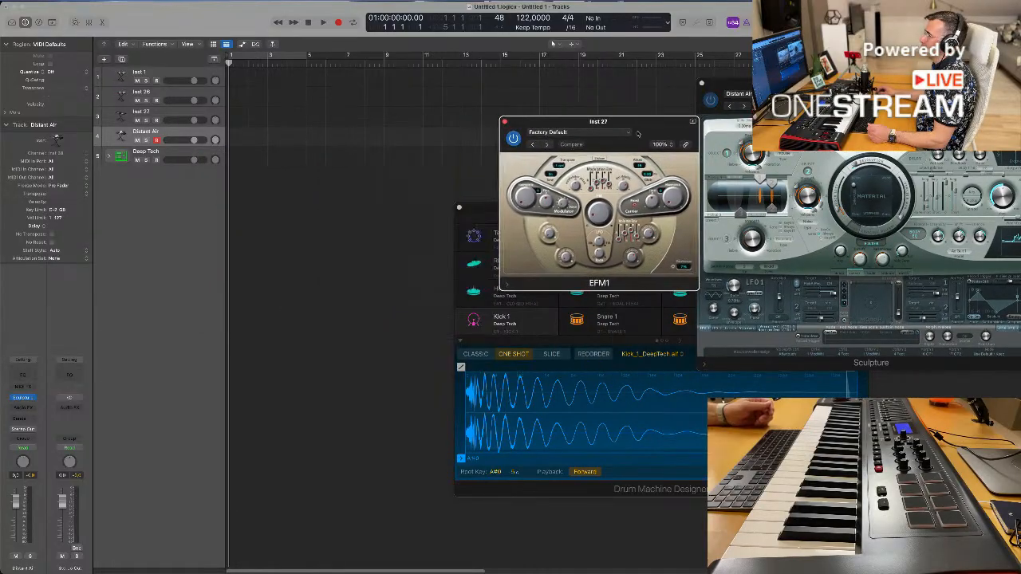
- Select and unfold the Deep Tech drum track, and record a one-bar kick pattern on it from bar 1
click(176, 158)
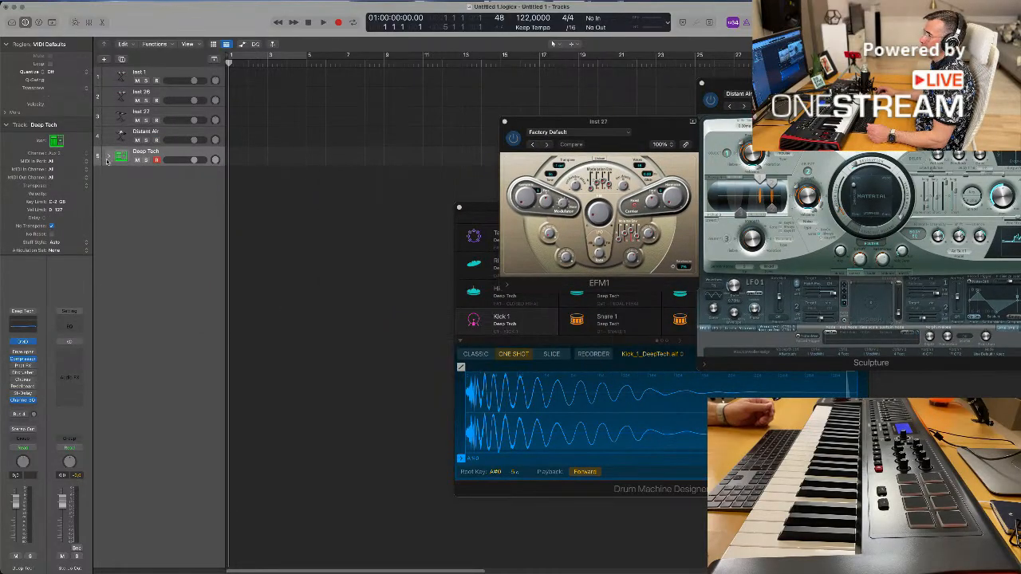
click(107, 159)
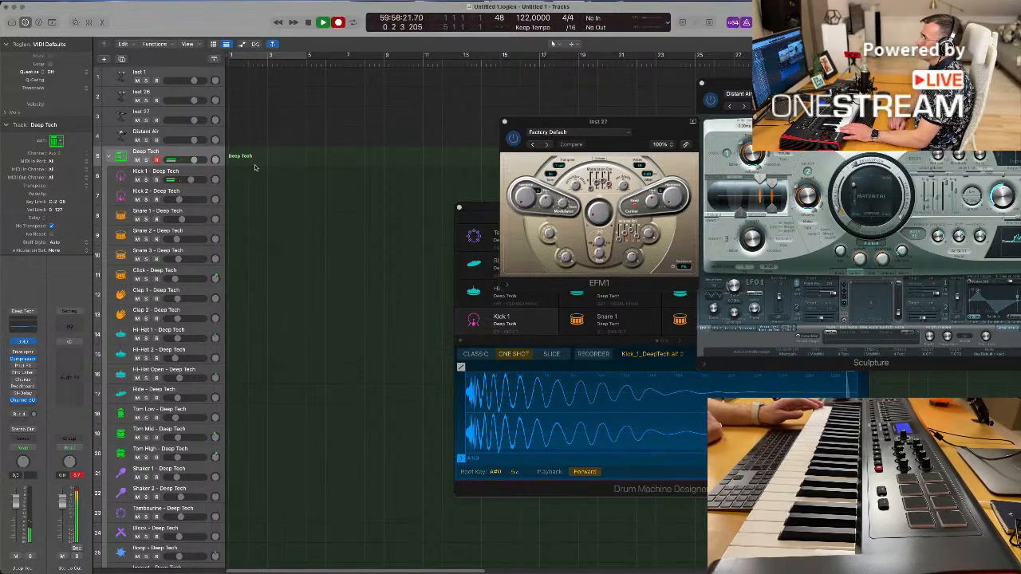
key(r)
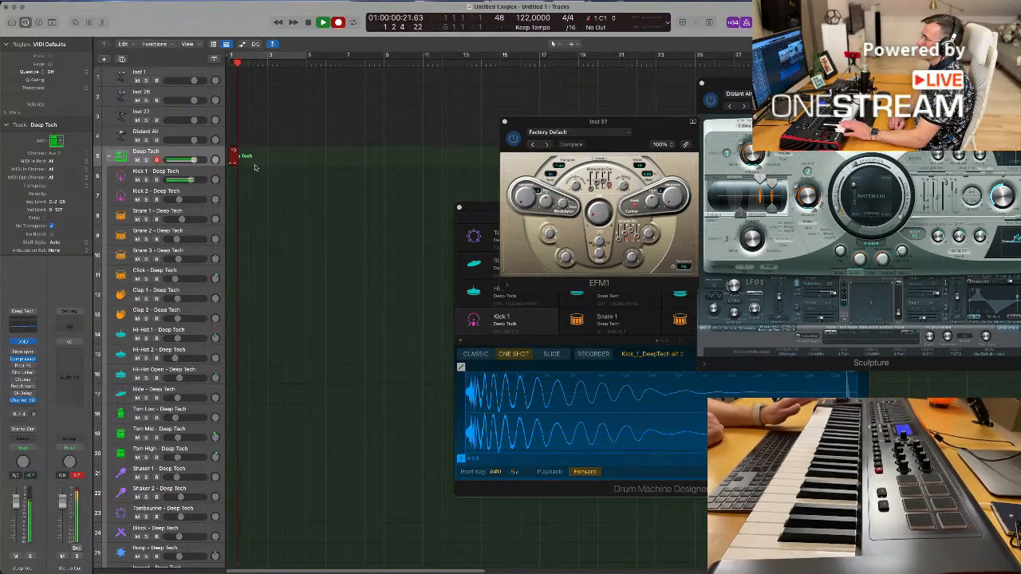
key(space)
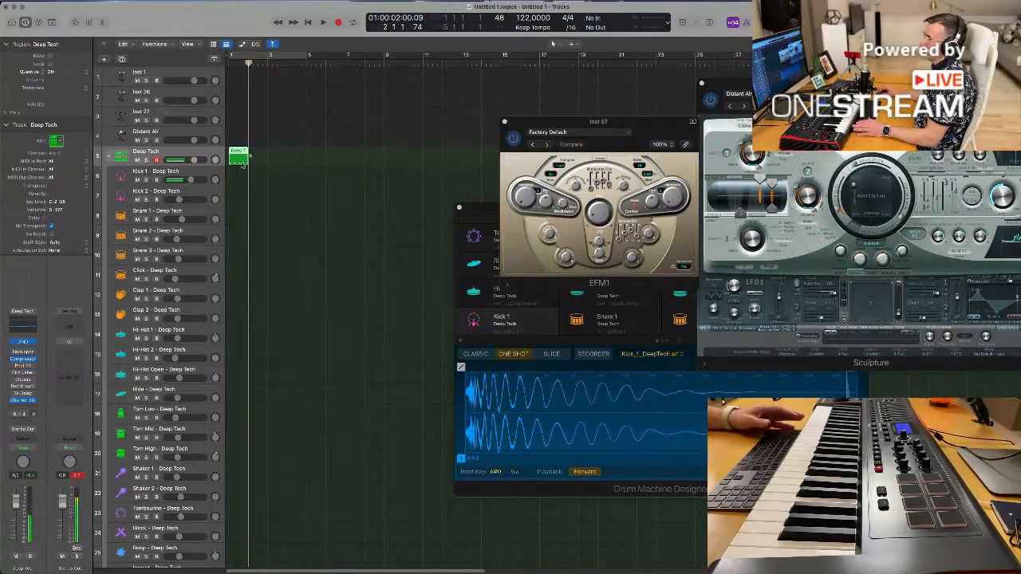
- Open the recorded Deep Tech region in the Piano Roll and close the Drum Machine Designer and EFM1 windows
double_click(241, 155)
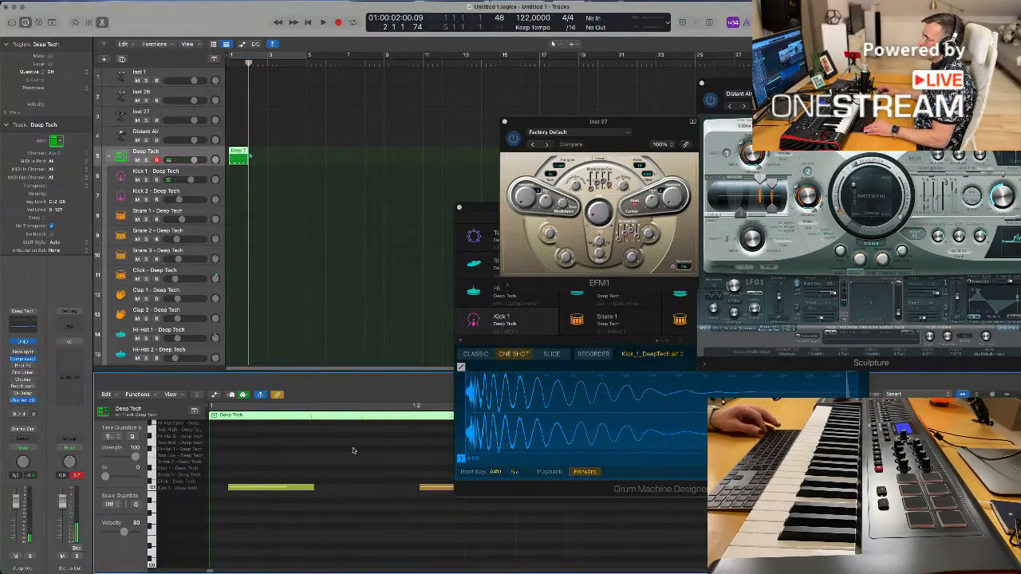
click(460, 208)
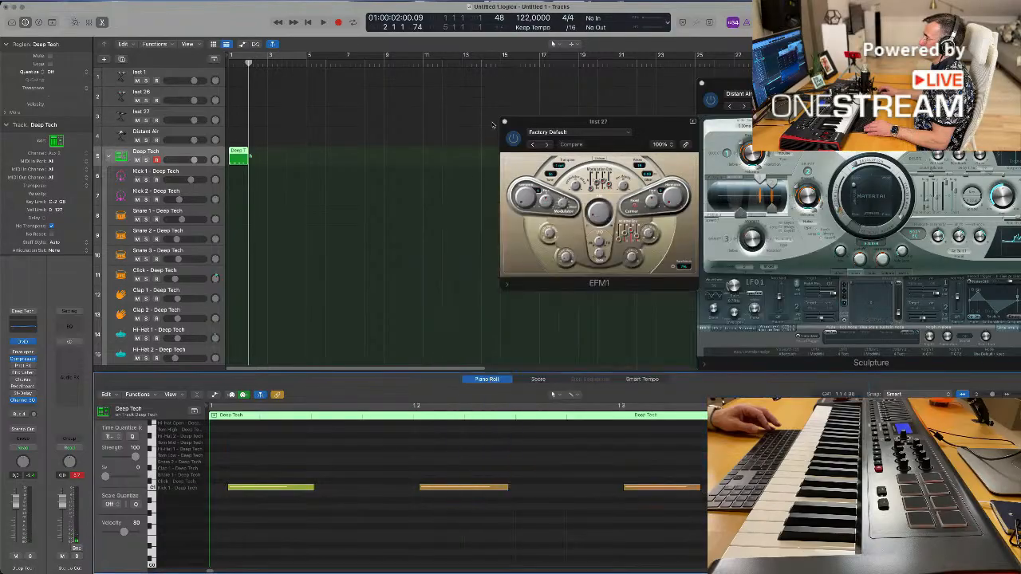
click(504, 121)
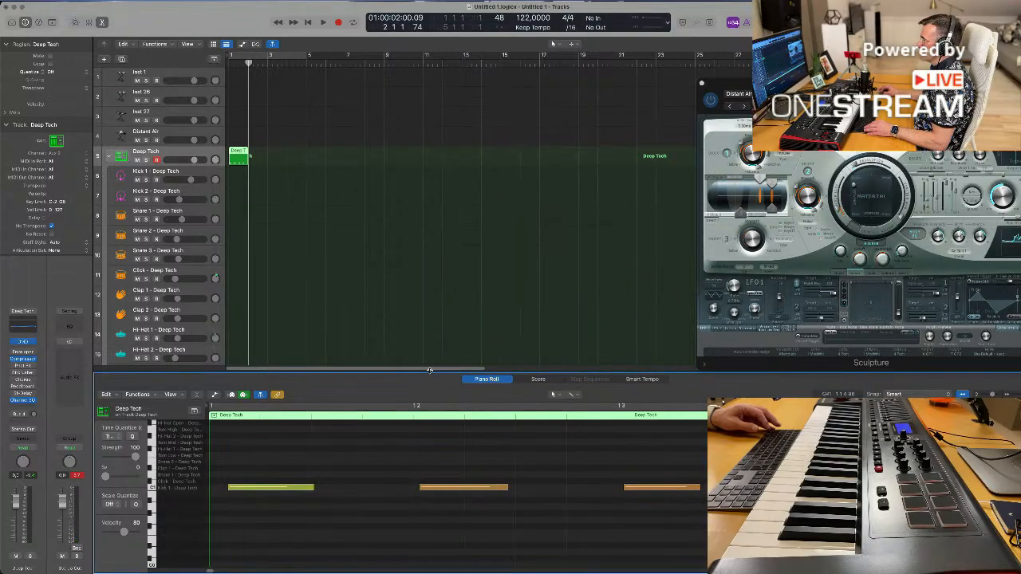
- Enlarge the Piano Roll and display its MIDI automation area with note velocities
drag(429, 370, 429, 155)
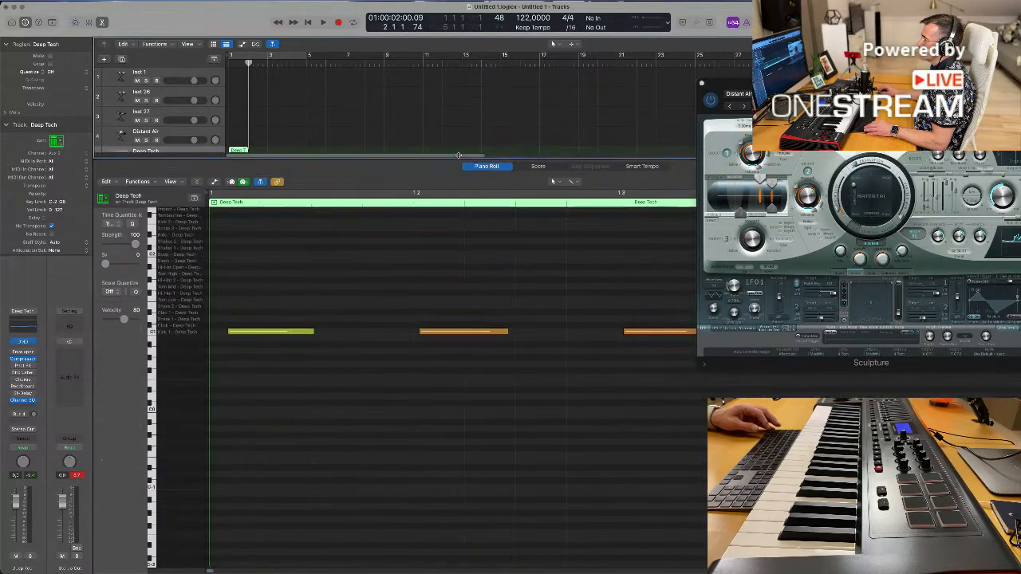
click(197, 179)
click(197, 179)
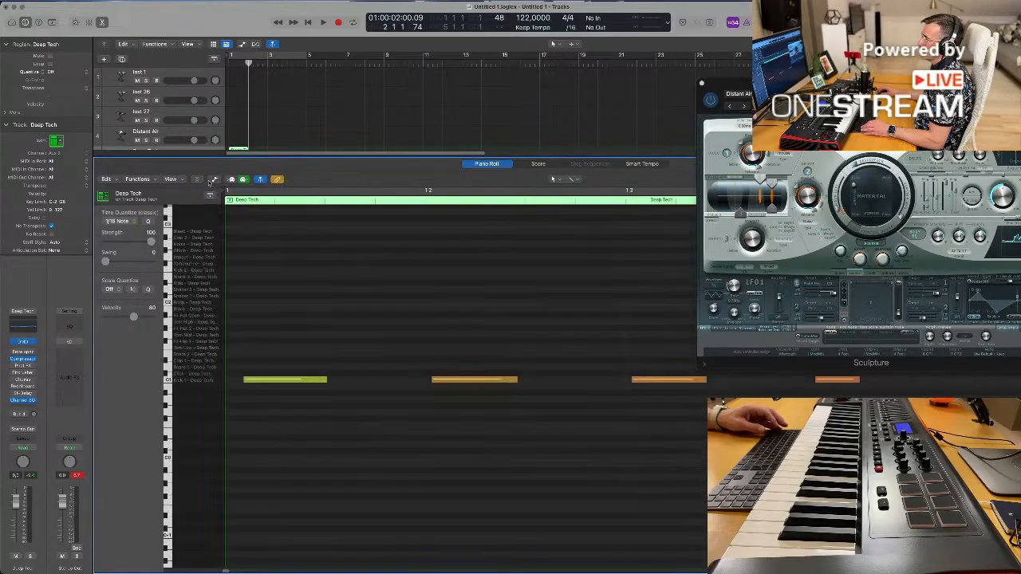
click(213, 179)
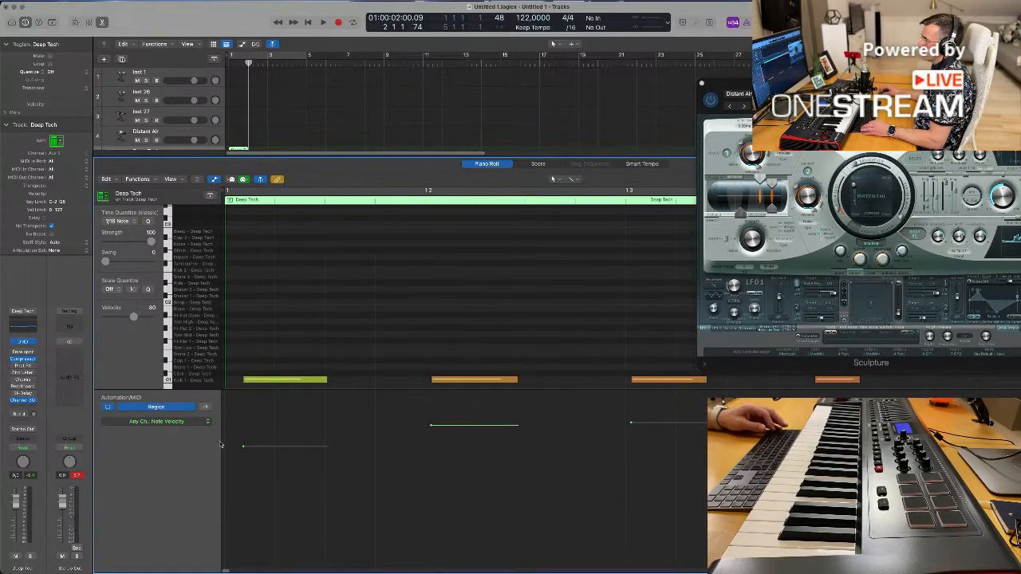
- Delete the last three kick notes, and align the first to position 1 1 1 1 with a velocity of 85
drag(427, 345, 836, 386)
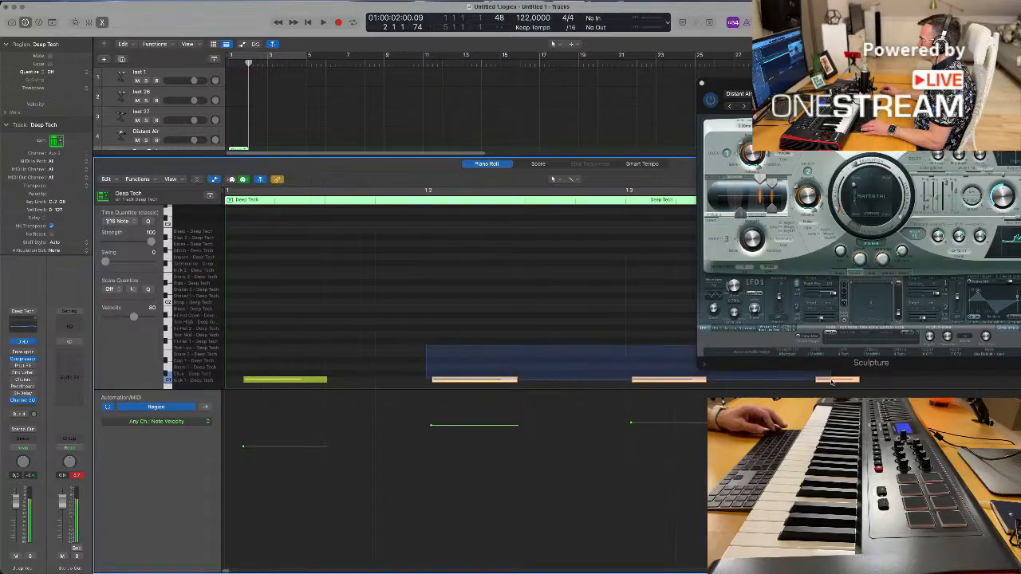
key(Delete)
drag(288, 382, 324, 381)
click(234, 450)
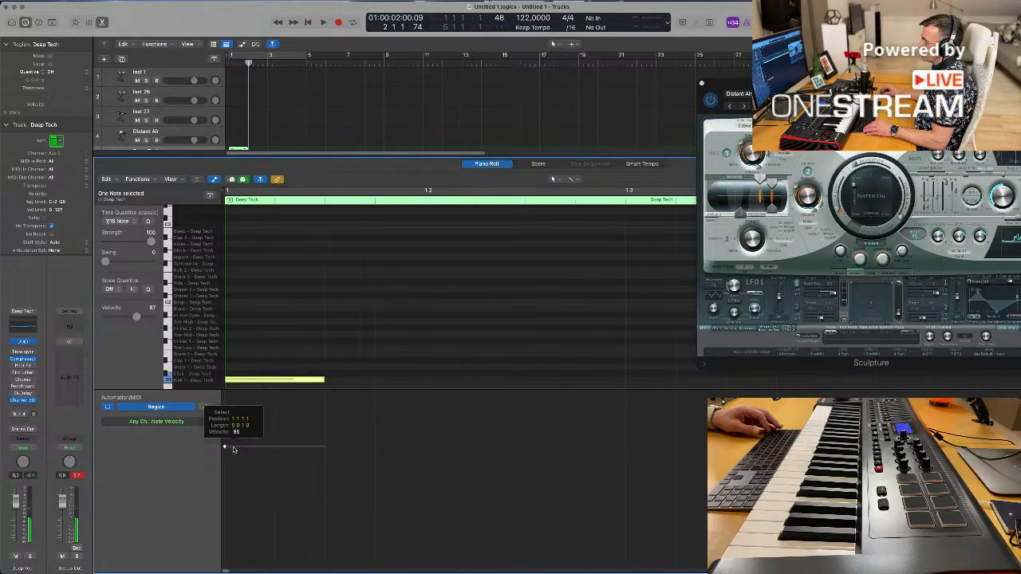
- Duplicate the kick note to beat 2, and copy both notes to beats 3 and 4
key(super+Left)
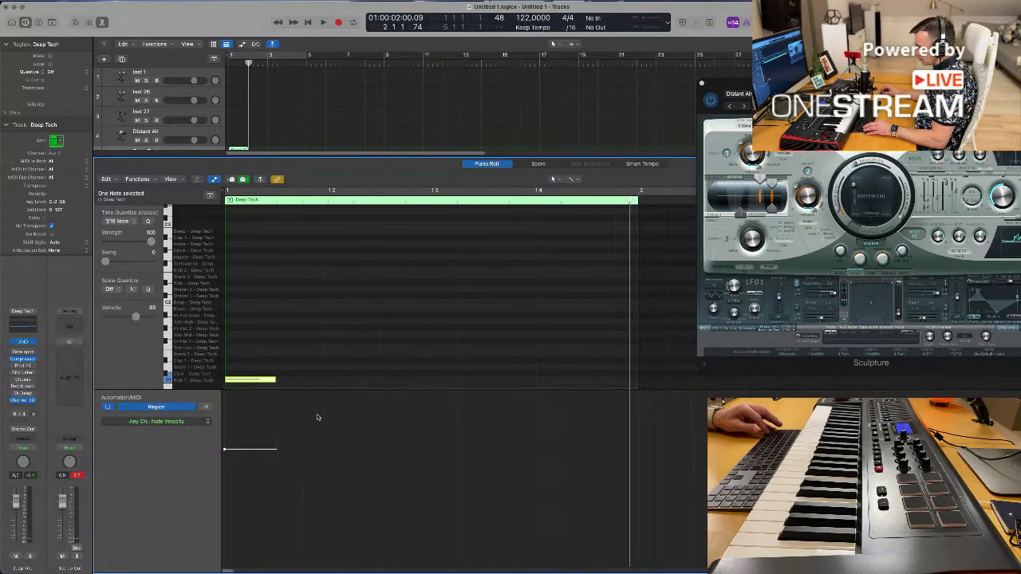
drag(249, 382, 329, 381)
shift+click(242, 382)
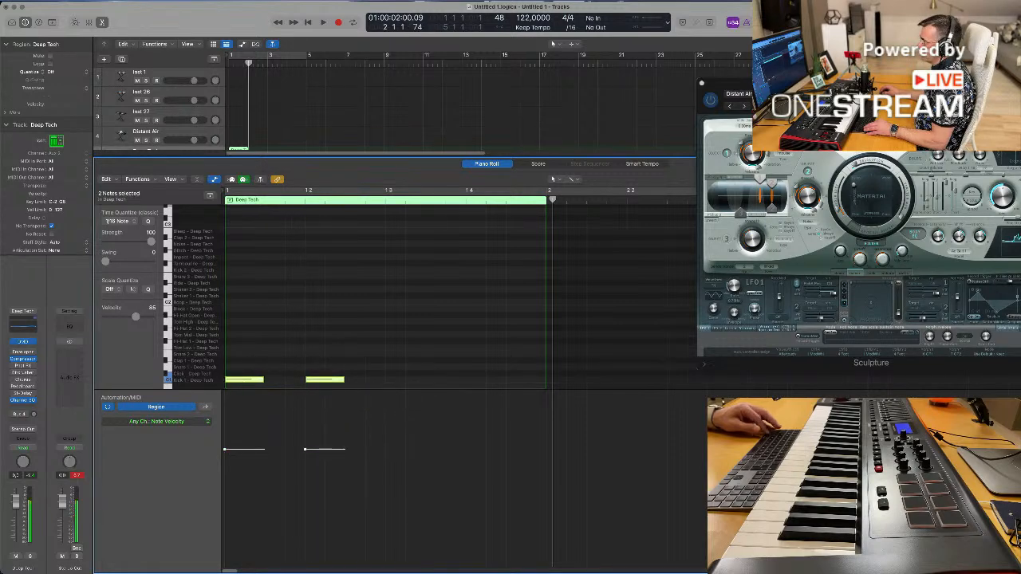
drag(242, 382, 404, 384)
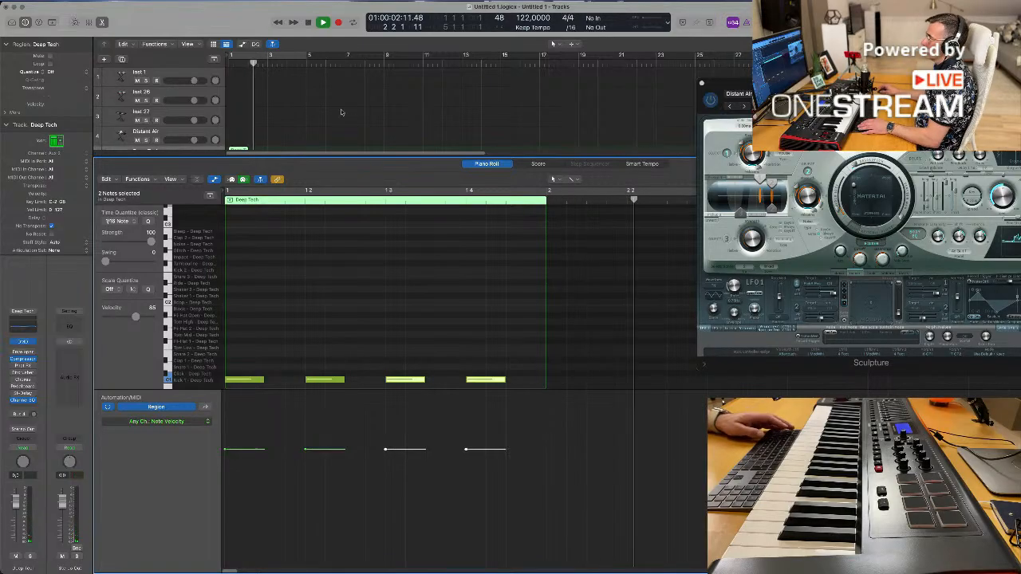
- Turn on cycle mode for bars 1 to 4 and play back the four-beat kick pattern
key(space)
key(c)
scroll(288, 120, down, 1)
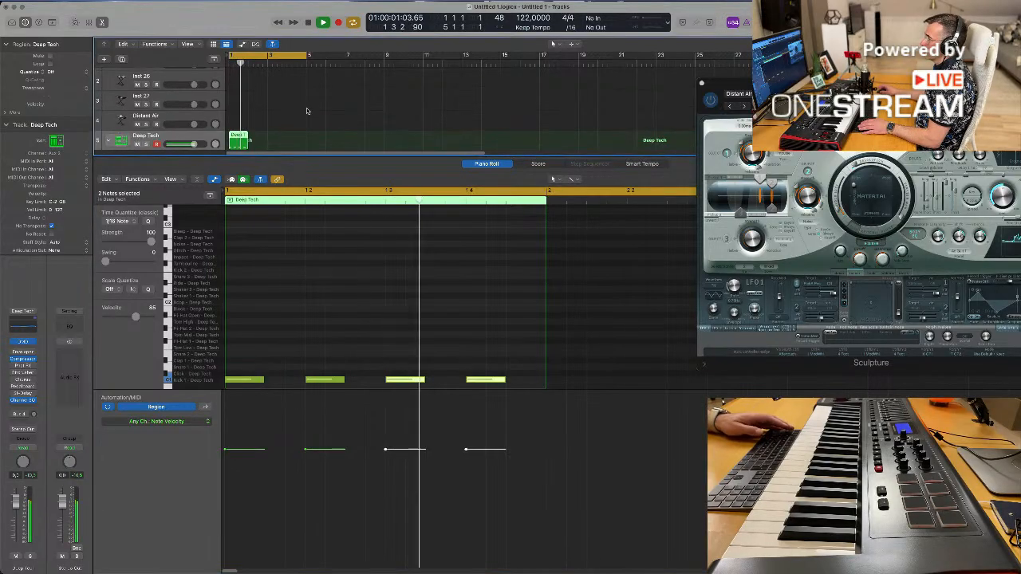
key(space)
- Move the one-bar region from the main Deep Tech track to the Kick 1 track
scroll(284, 126, down, 1)
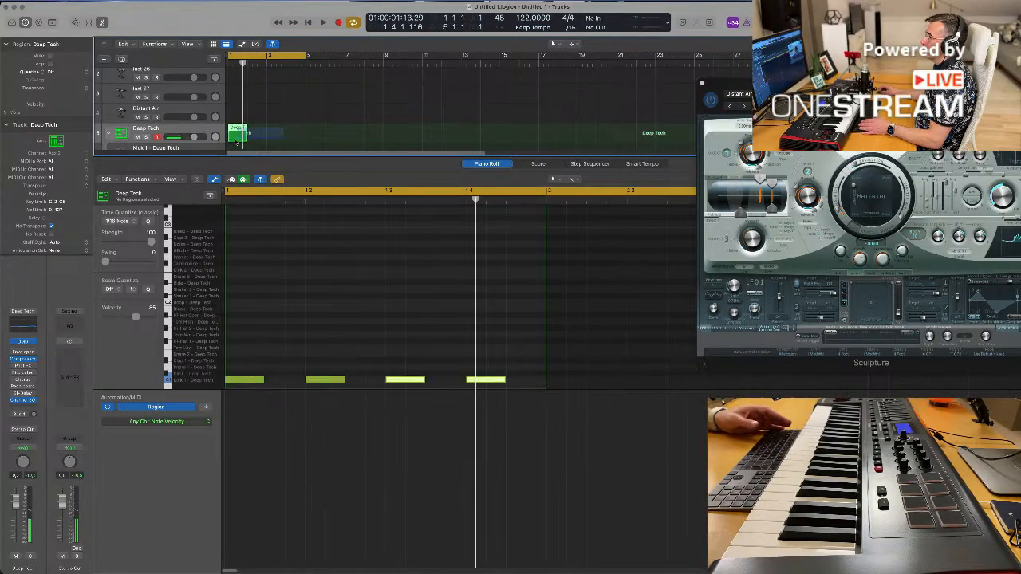
scroll(239, 102, down, 2)
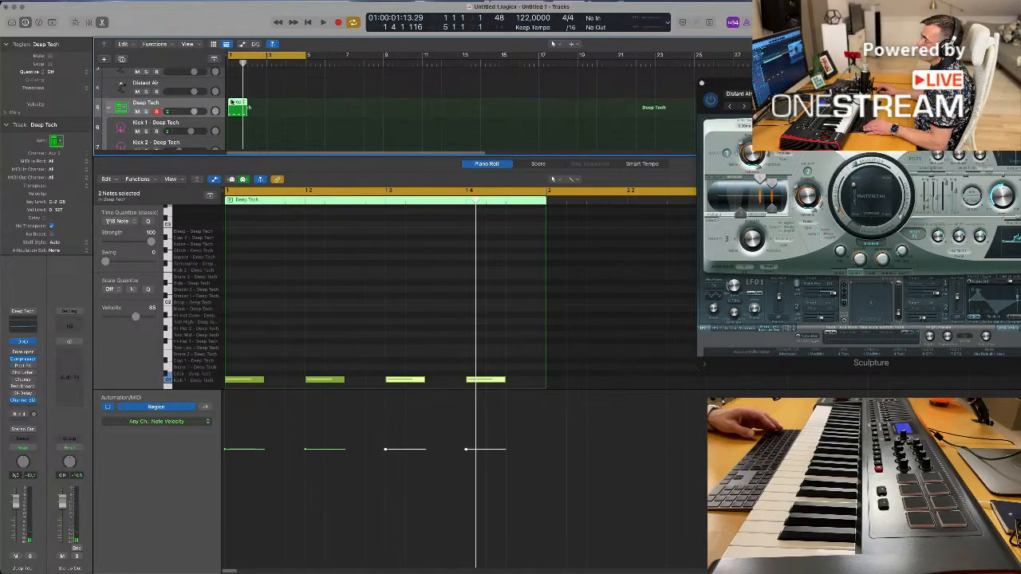
drag(239, 109, 230, 131)
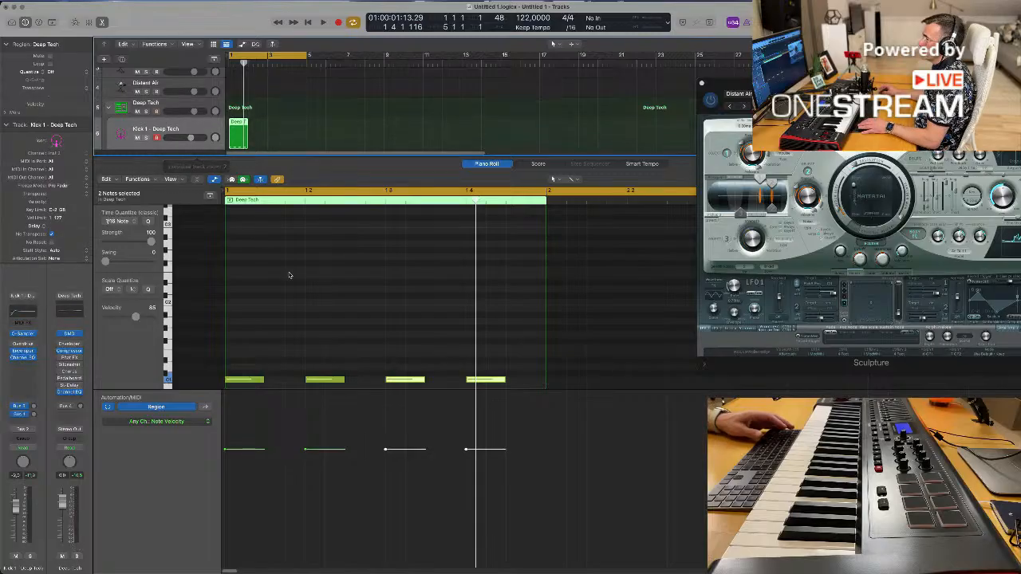
- Select all four kick notes, raise them four semitones and transpose them down an octave
scroll(283, 317, up, 3)
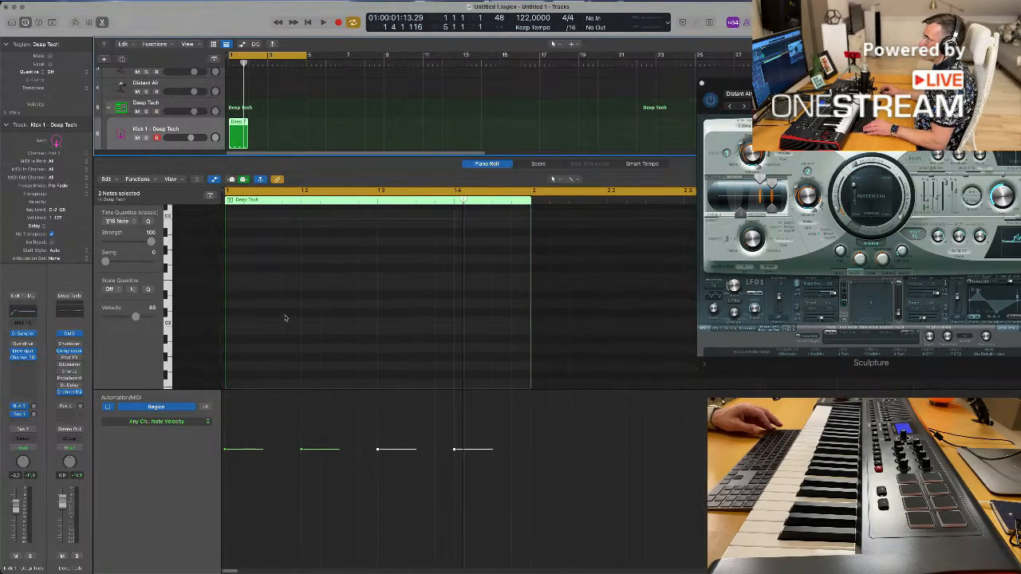
scroll(281, 319, down, 3)
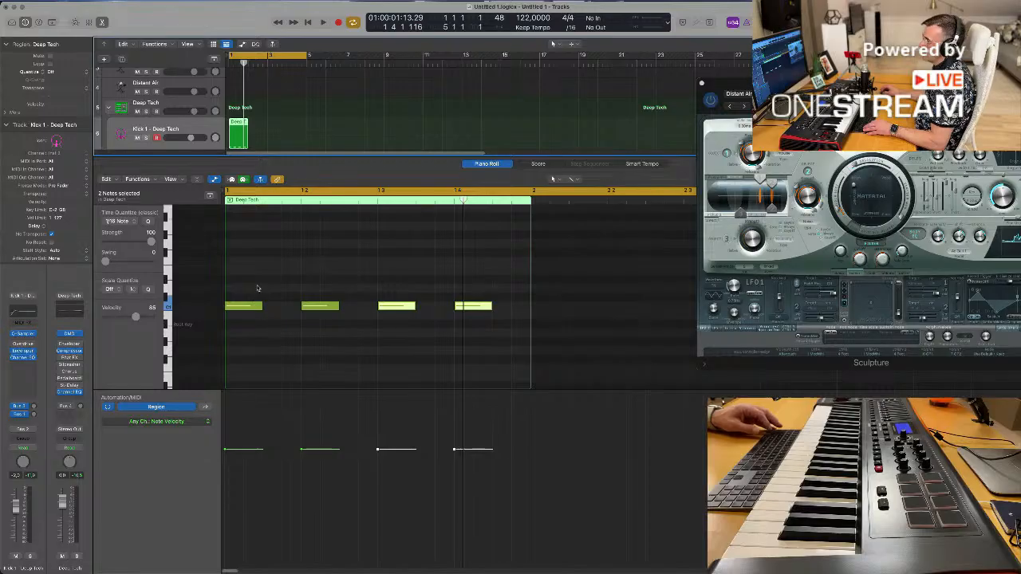
drag(243, 288, 495, 322)
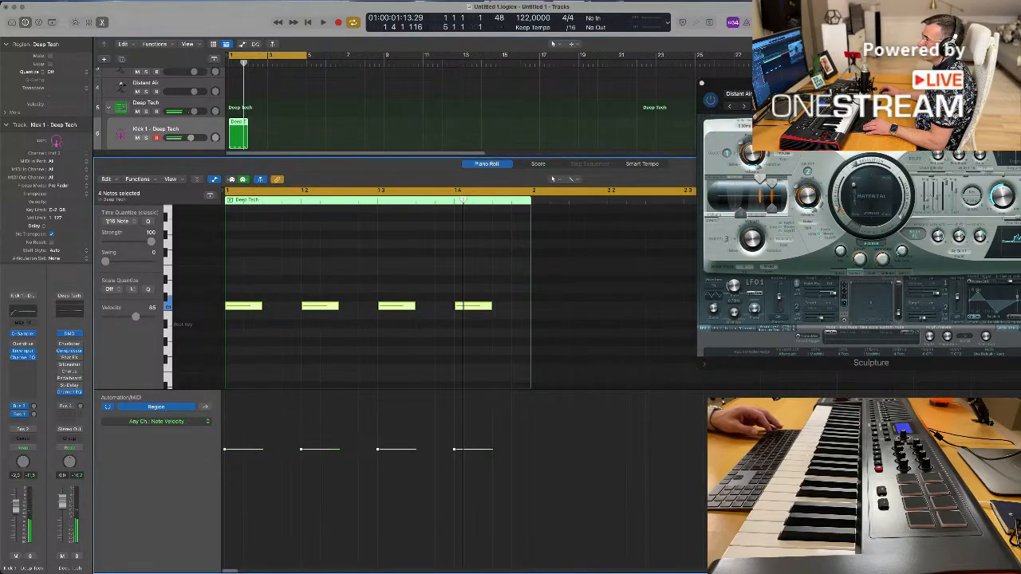
drag(253, 308, 255, 270)
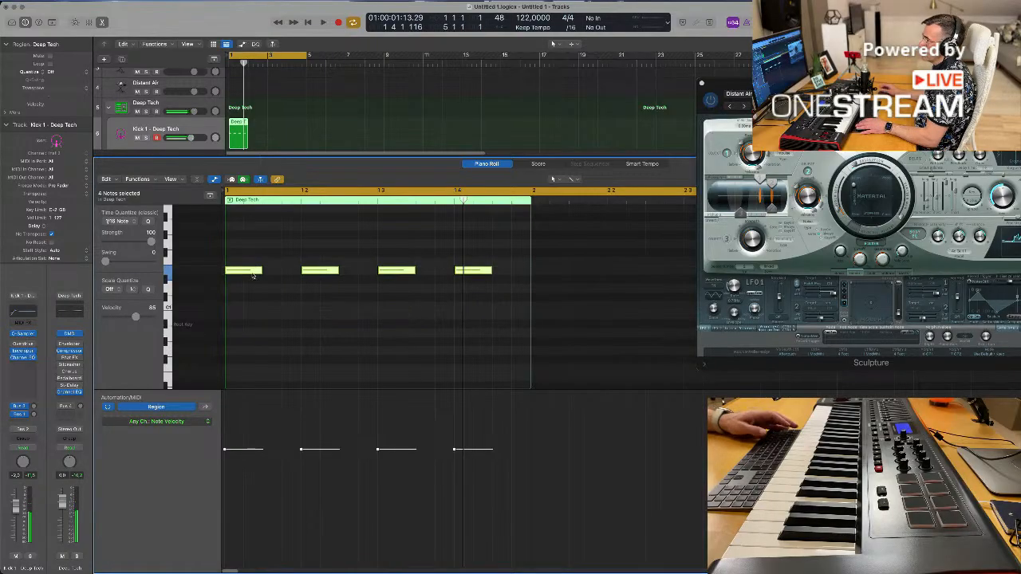
drag(507, 264, 226, 284)
key(shift+alt+Down)
- Play back the transposed kick and repeat the Kick 1 region to fill bars 1 to 4
key(space)
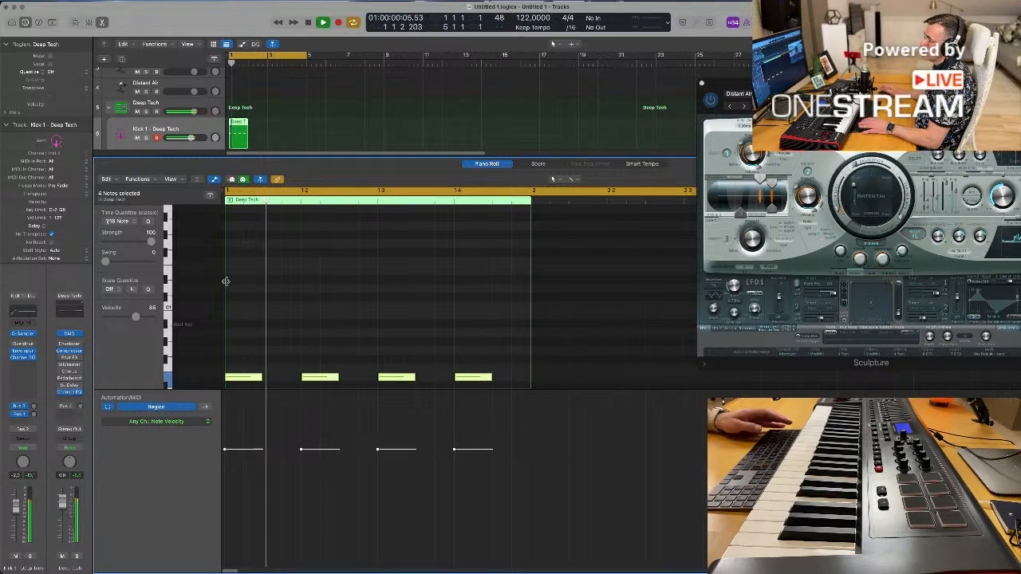
key(space)
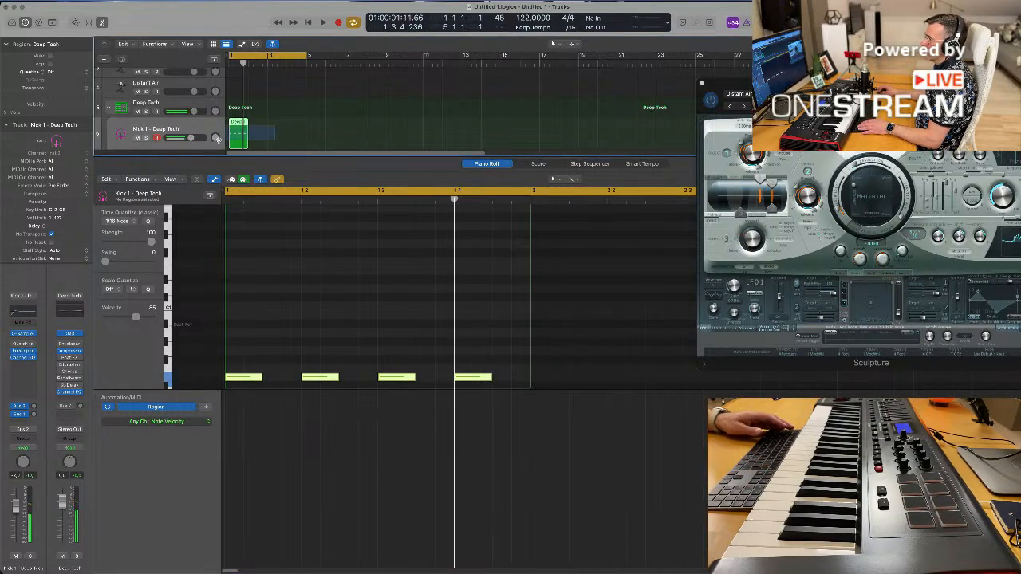
key(r)
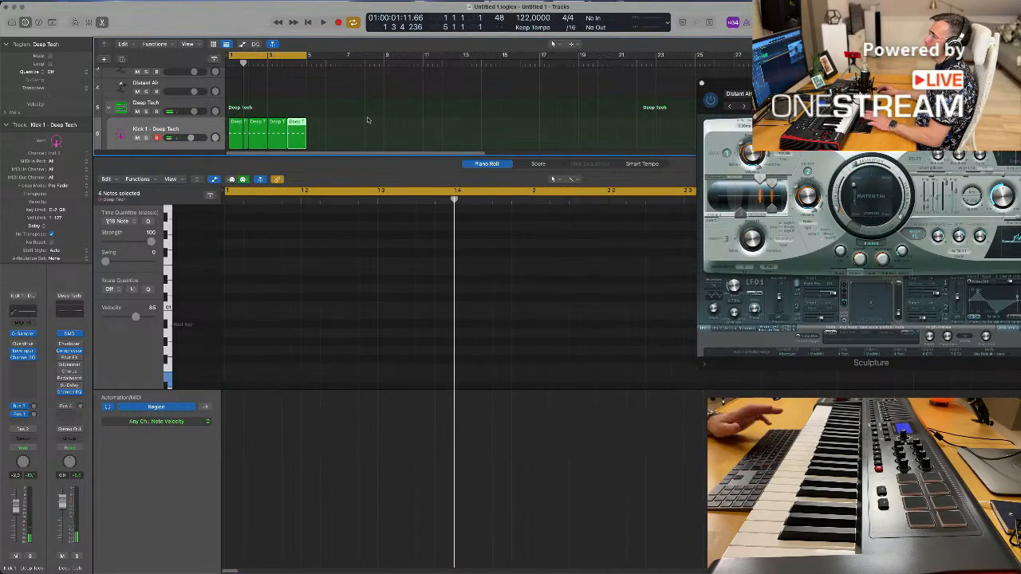
key(space)
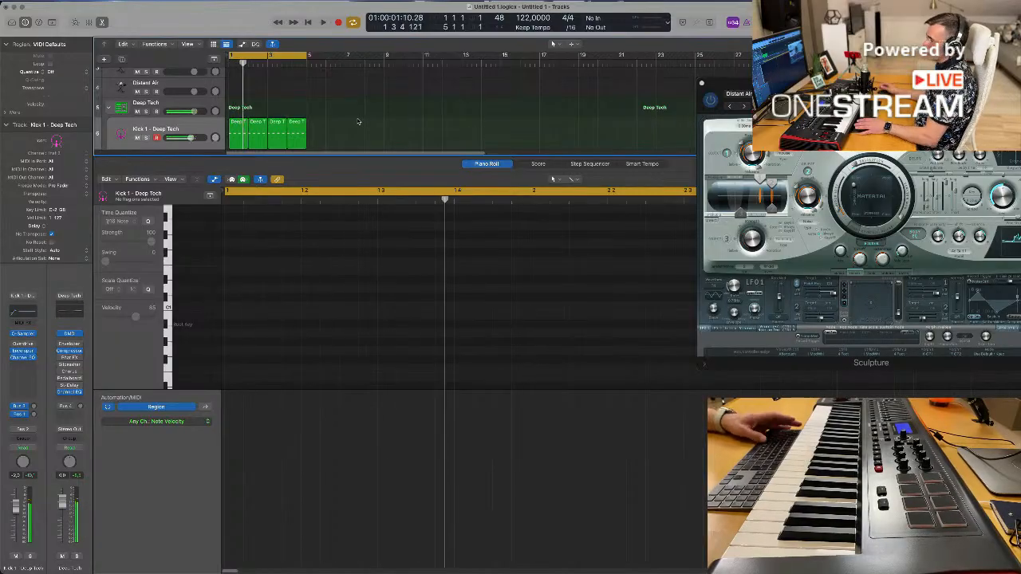
- Copy the first Kick 1 region to the Hi-Hat Open track and open the copy in the Piano Roll
key(x)
key(x)
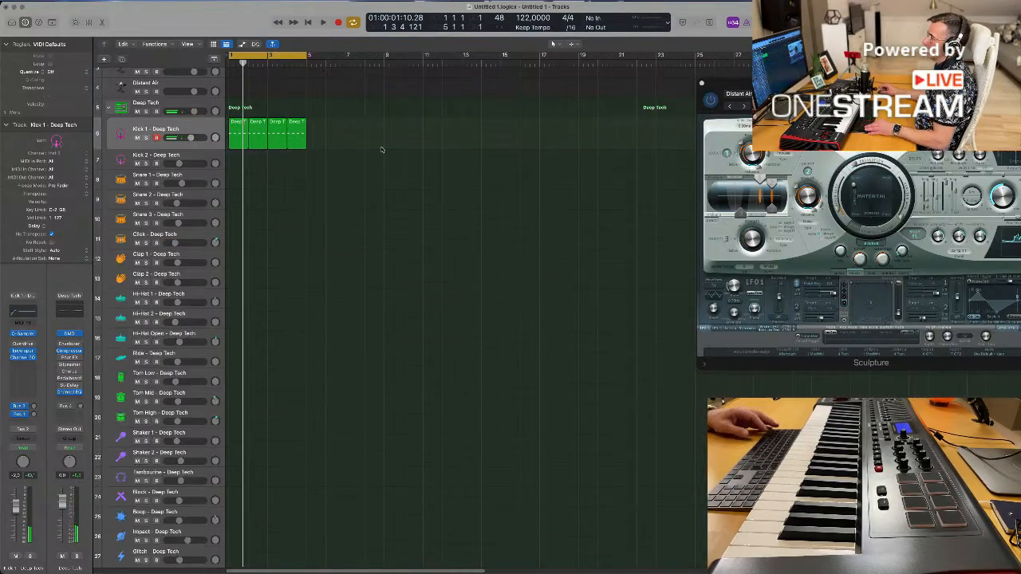
drag(236, 132, 236, 336)
double_click(238, 336)
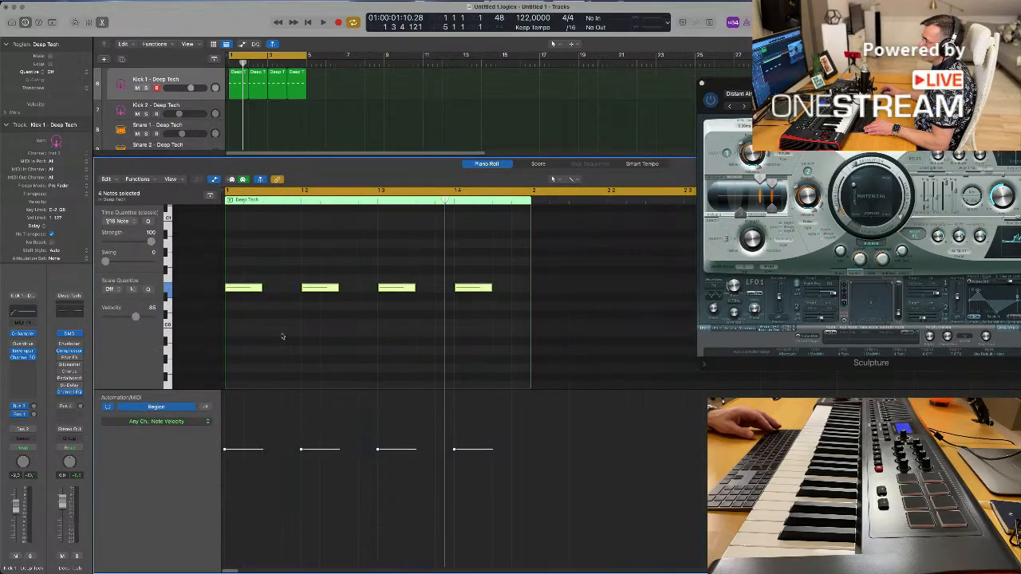
- Shorten the four open hi-hat notes to half their length, shift them onto the off-beats and play the result
drag(249, 265, 447, 316)
drag(511, 282, 276, 293)
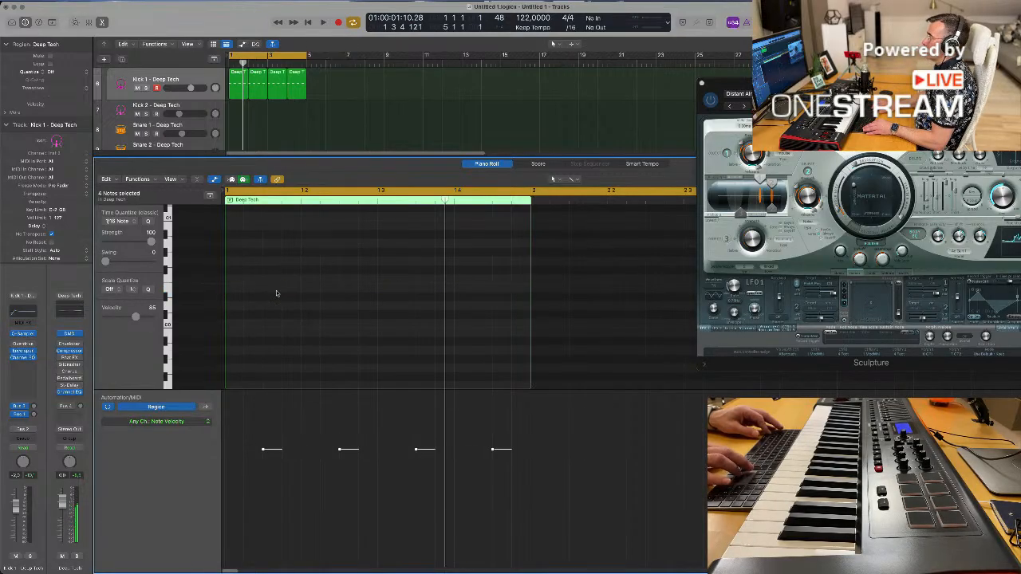
key(space)
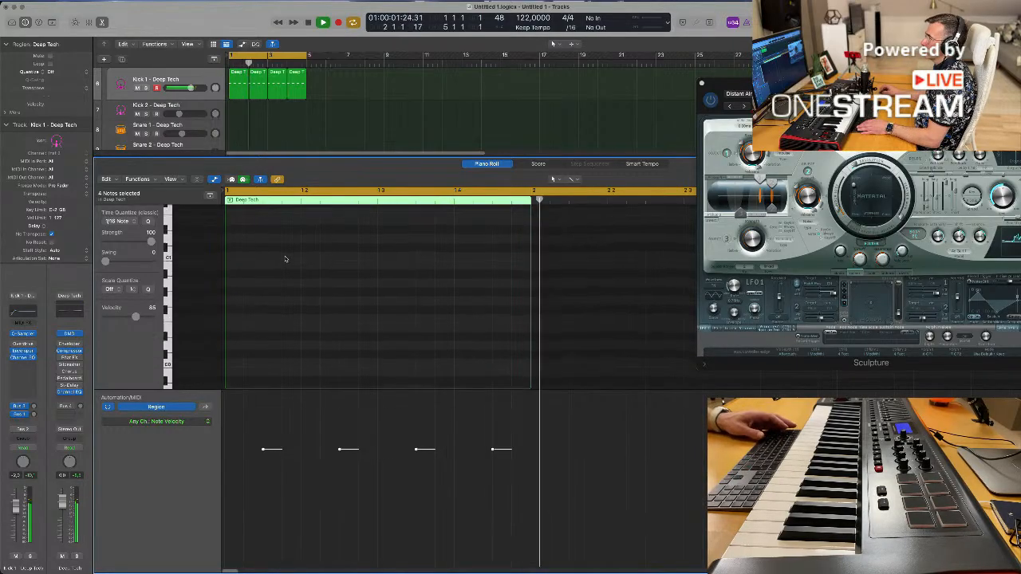
click(300, 131)
key(space)
- Repeat the Hi-Hat Open region to fill bars 1 to 4 and play back the loop
scroll(302, 126, down, 4)
scroll(302, 126, down, 4)
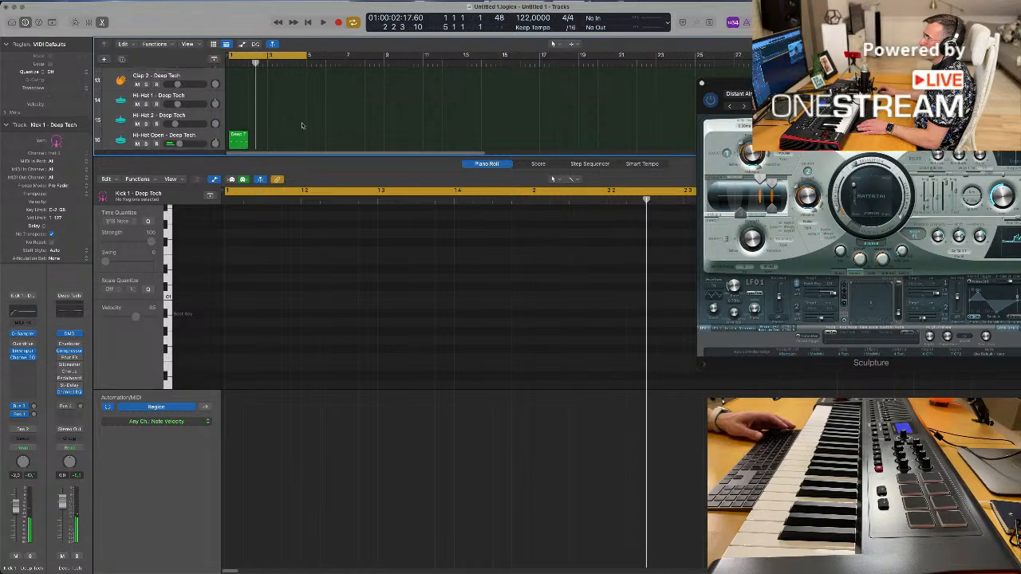
click(242, 122)
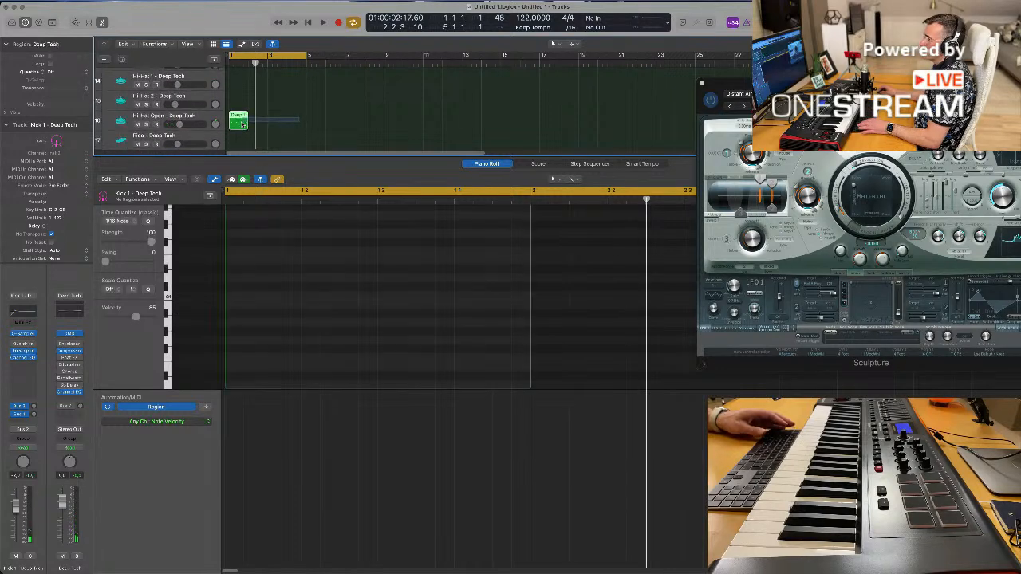
key(super+r)
key(super+r)
key(super+r)
key(space)
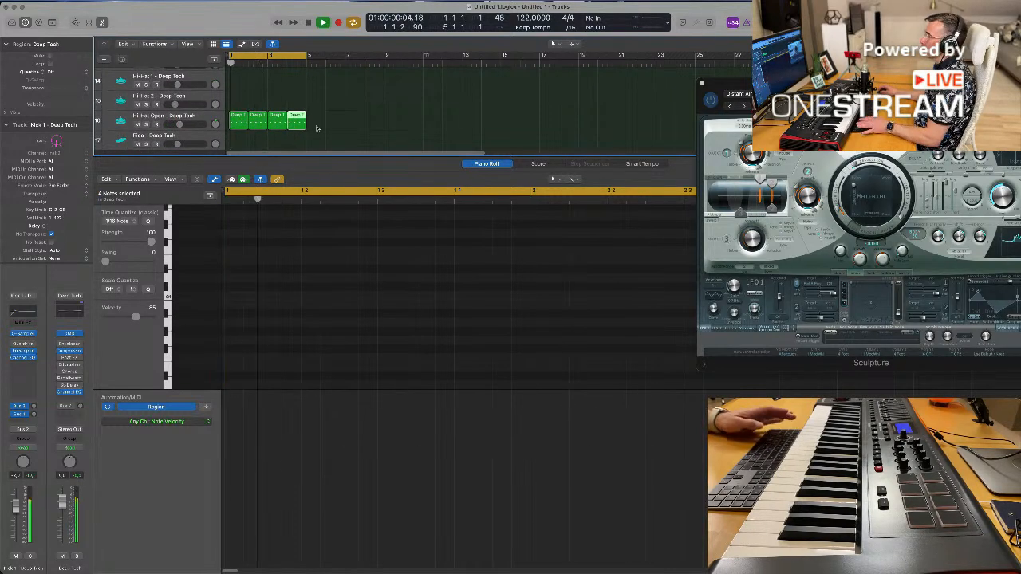
key(space)
- Try the notes of all four Hi-Hat Open regions an octave higher during playback and bring them back down an octave
drag(339, 113, 211, 127)
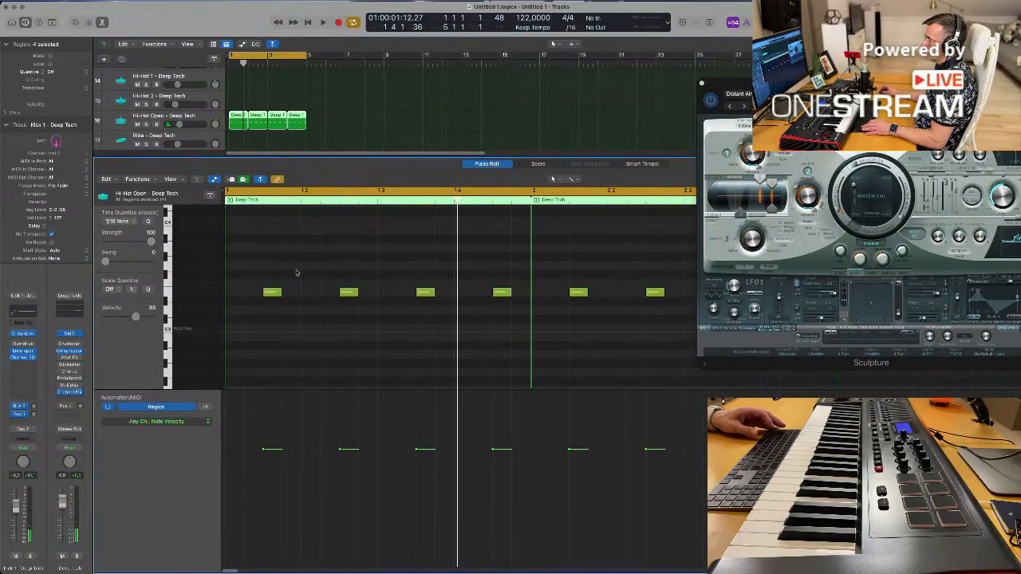
key(super+a)
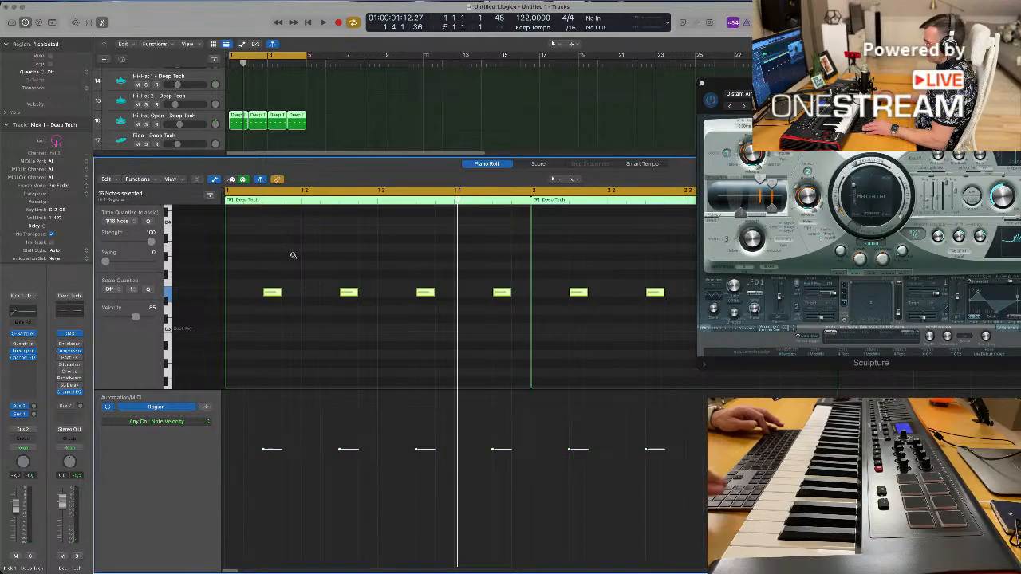
key(alt+shift+Up)
key(space)
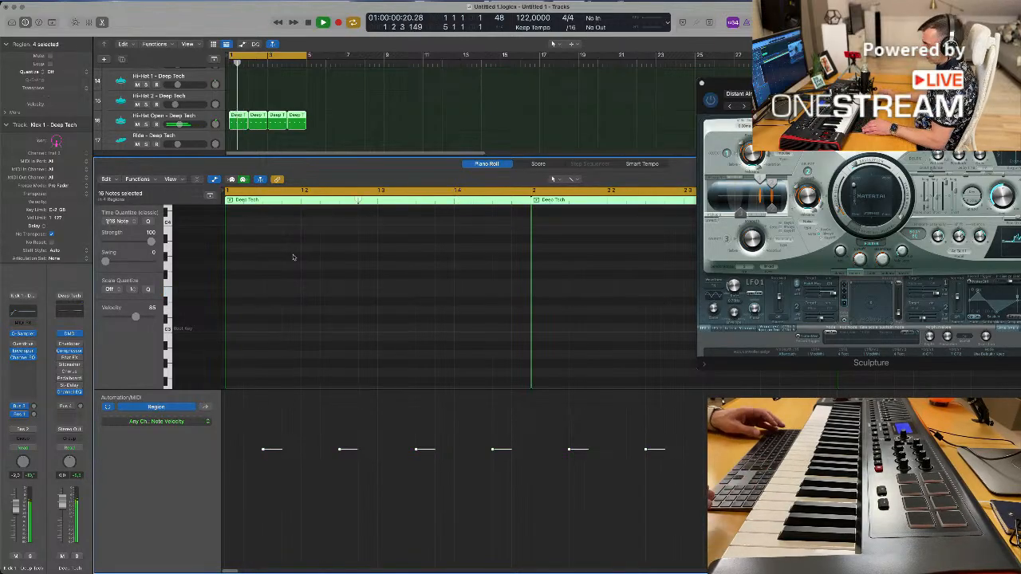
key(alt+shift+Down)
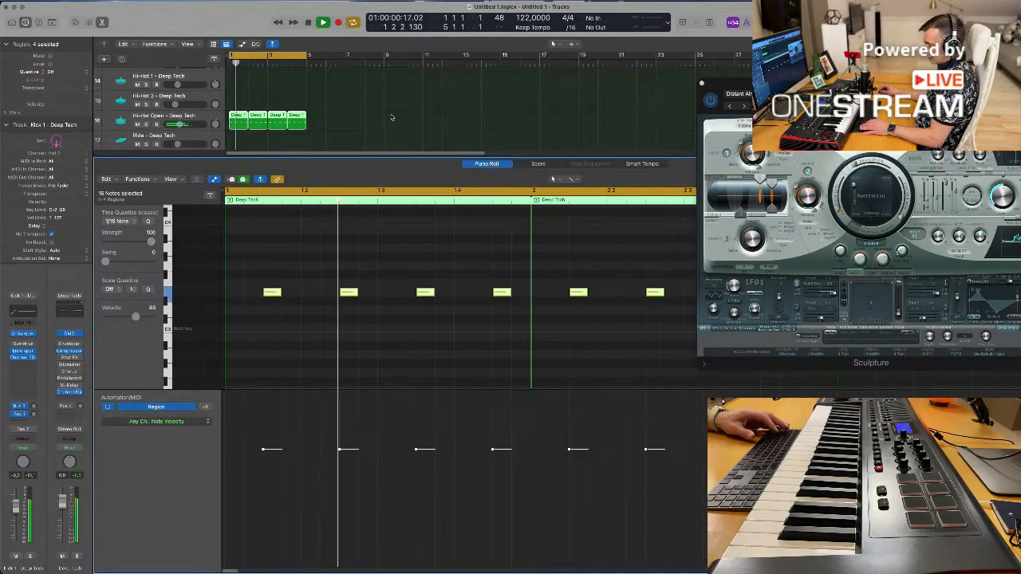
- Close the lower editor, select the Hi-Hat Open track and lower its volume while the loop plays
key(x)
key(x)
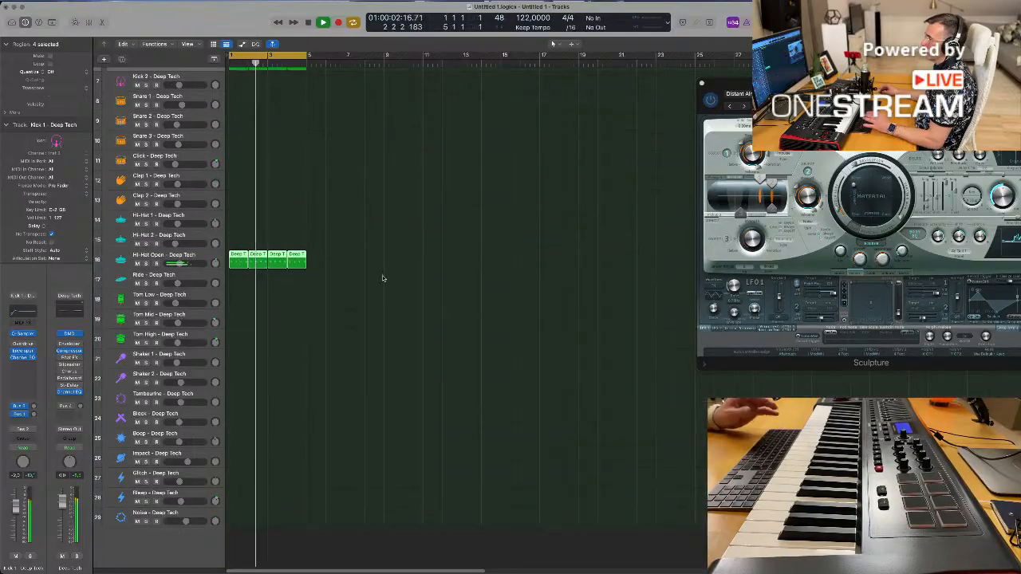
click(184, 258)
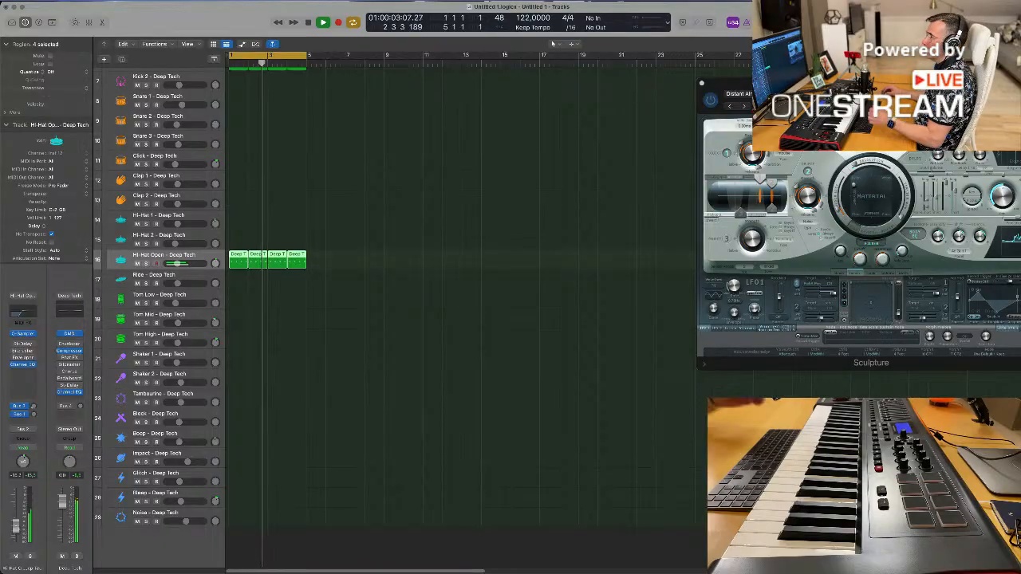
- Copy the first Kick 1 region to the Snare 1 track and open the copy in the Piano Roll
scroll(357, 367, up, 5)
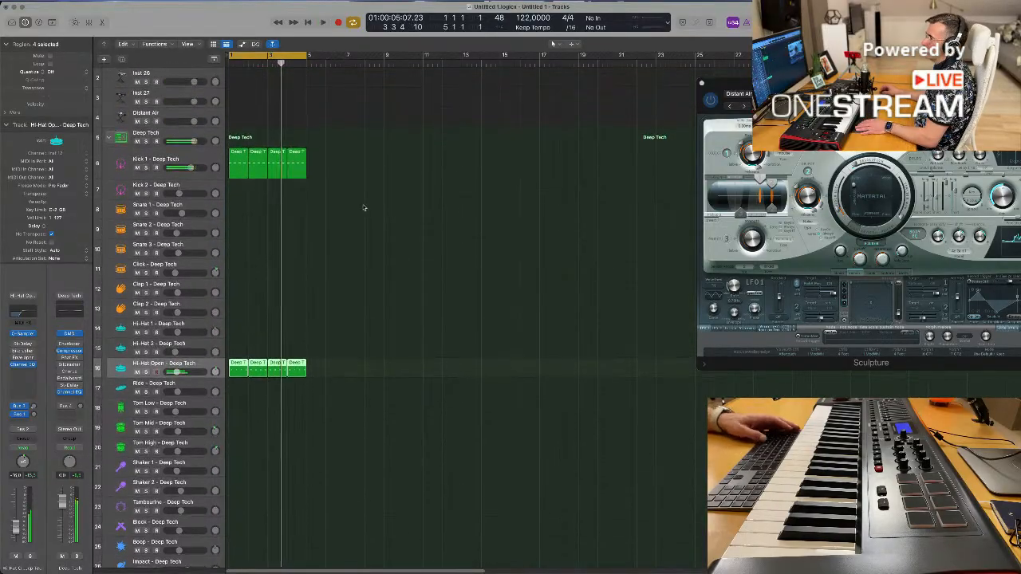
key(r)
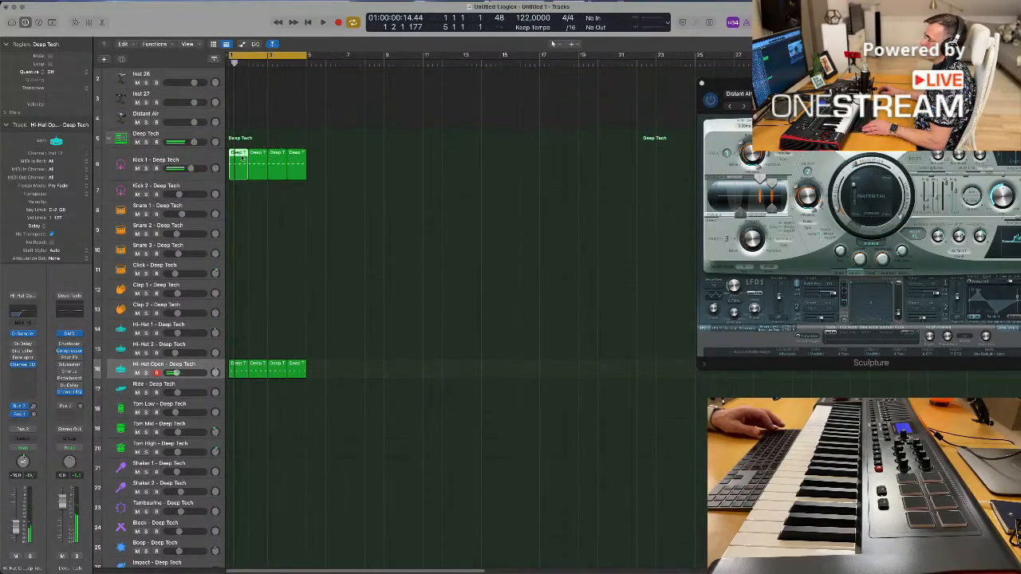
drag(242, 157, 237, 204)
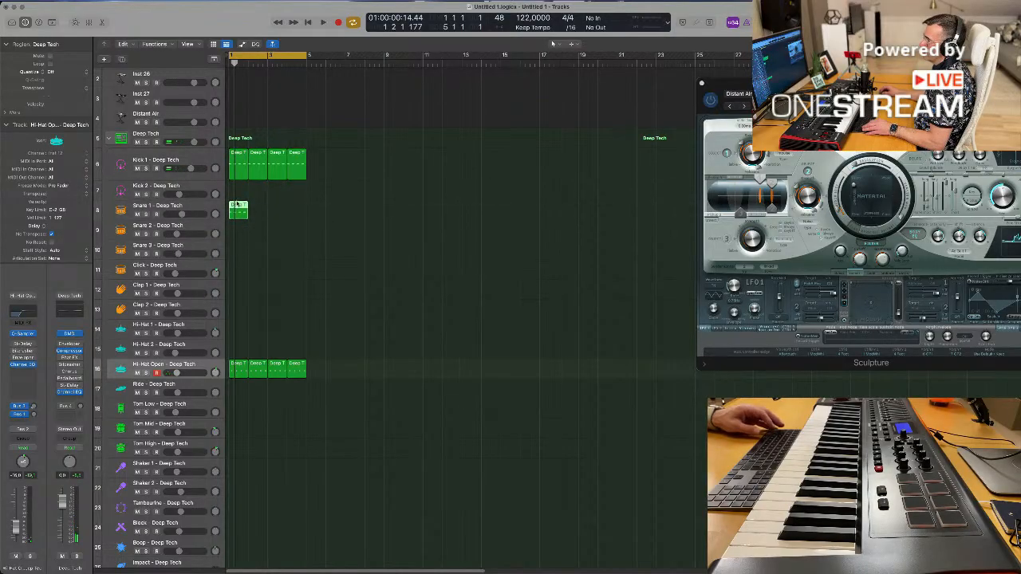
double_click(238, 206)
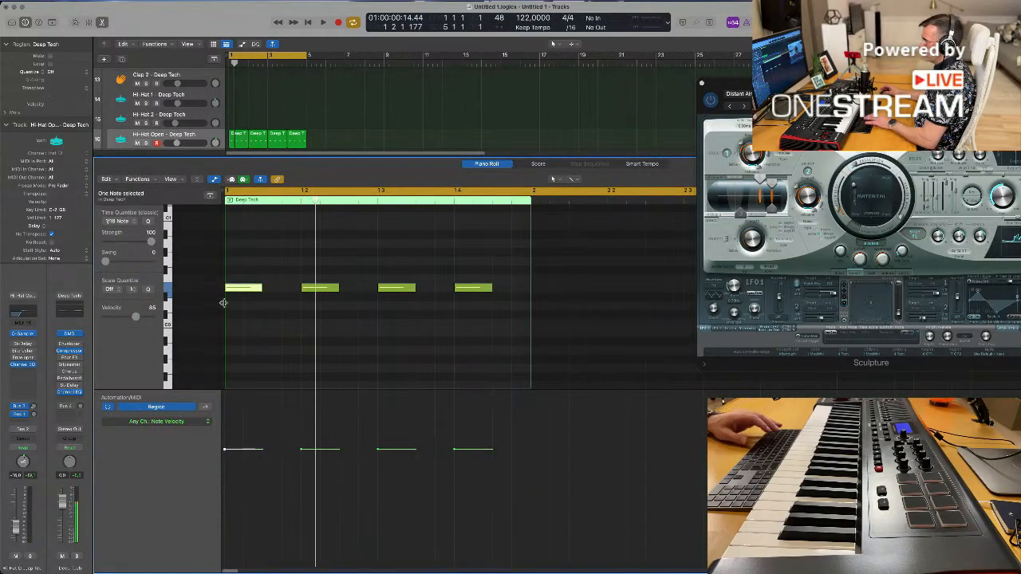
- Keep only the snare notes on beats 2 and 4, raise them to a higher octave and play the result
drag(267, 265, 463, 322)
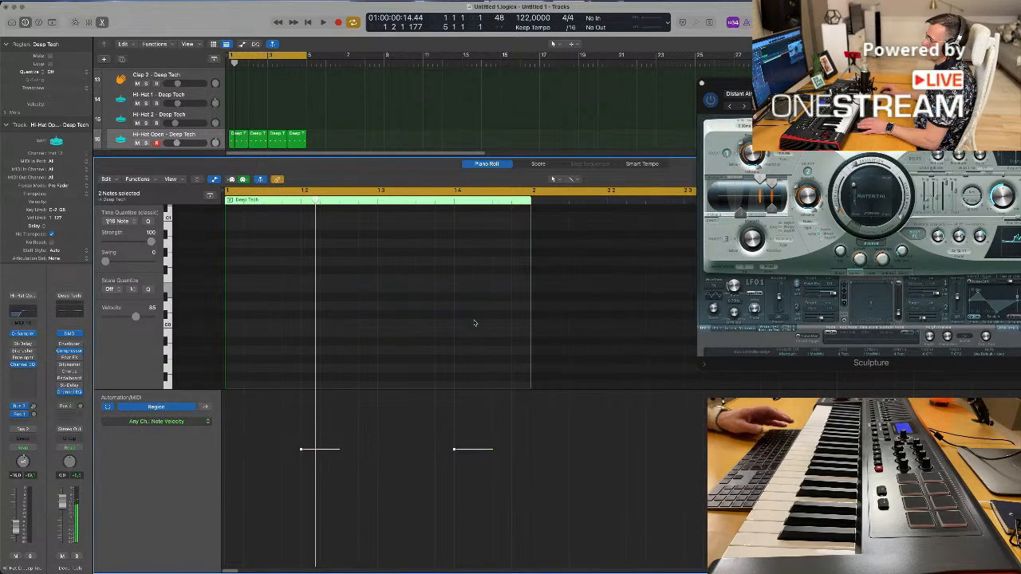
scroll(398, 319, up, 5)
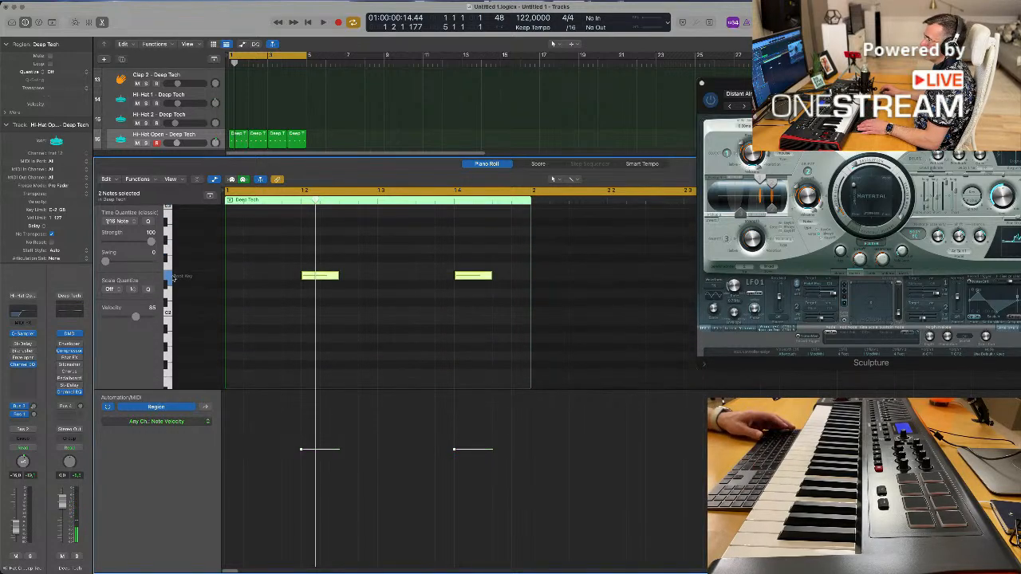
key(space)
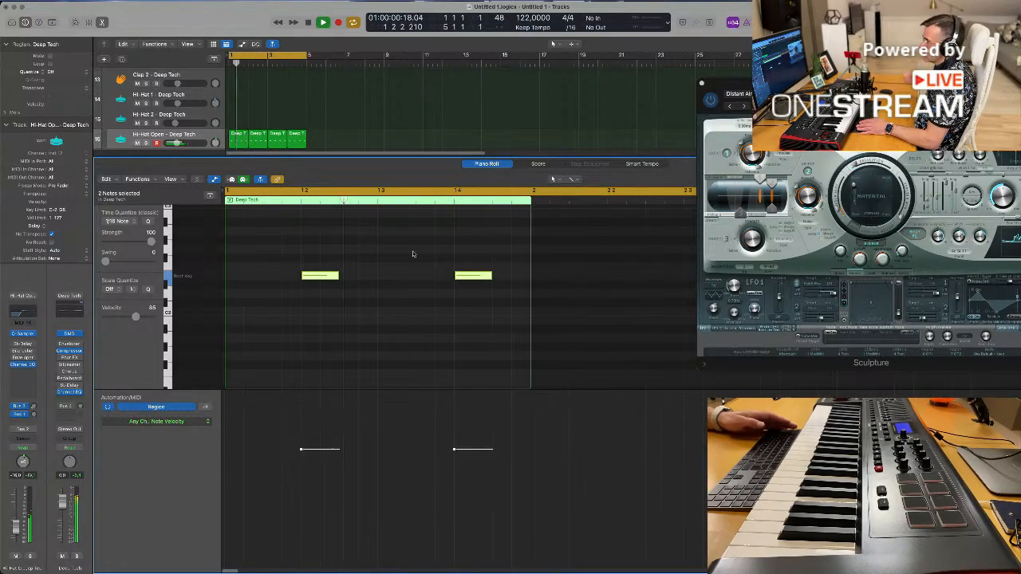
scroll(556, 219, down, 1)
key(space)
- Repeat the Snare 1 region to fill bars 1 to 4 and play the loop with kick, snare and open hi-hat
key(x)
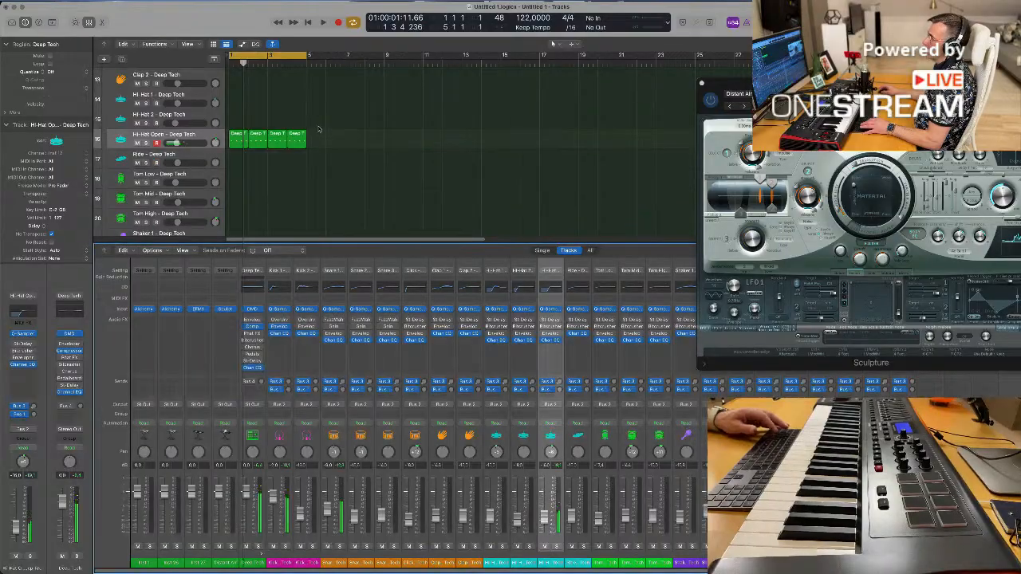
key(x)
scroll(331, 235, up, 2)
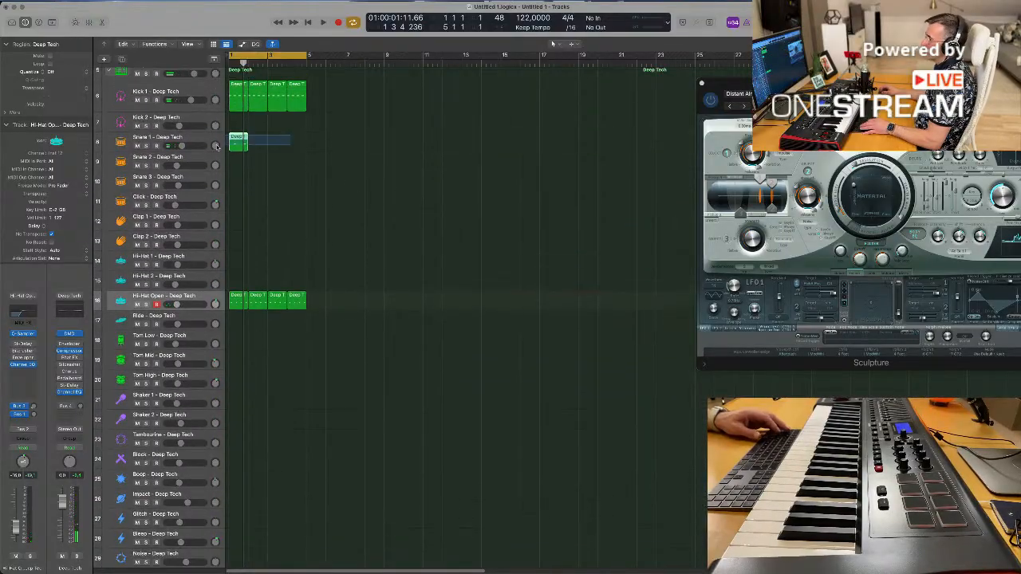
click(336, 166)
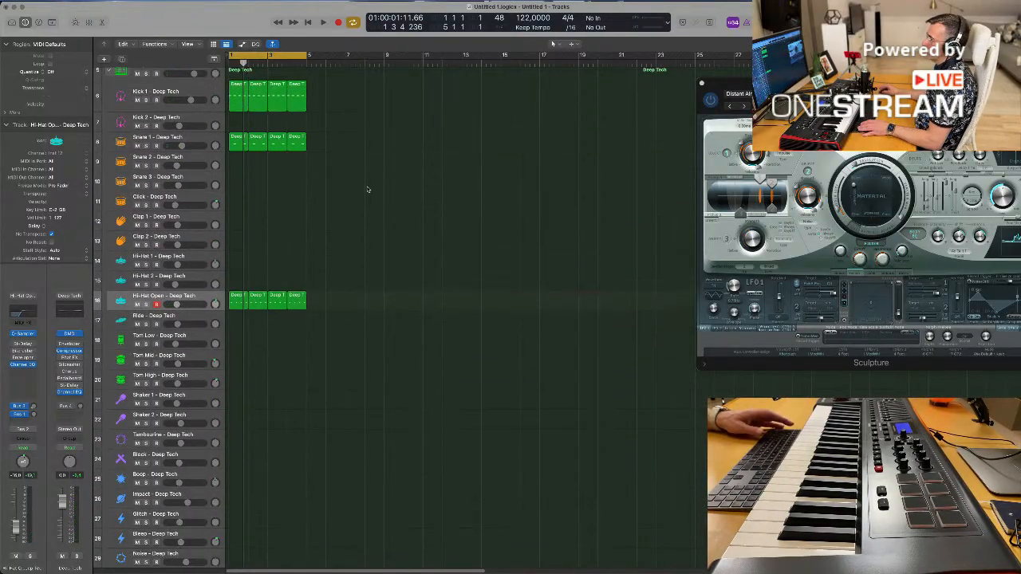
scroll(367, 189, up, 4)
key(space)
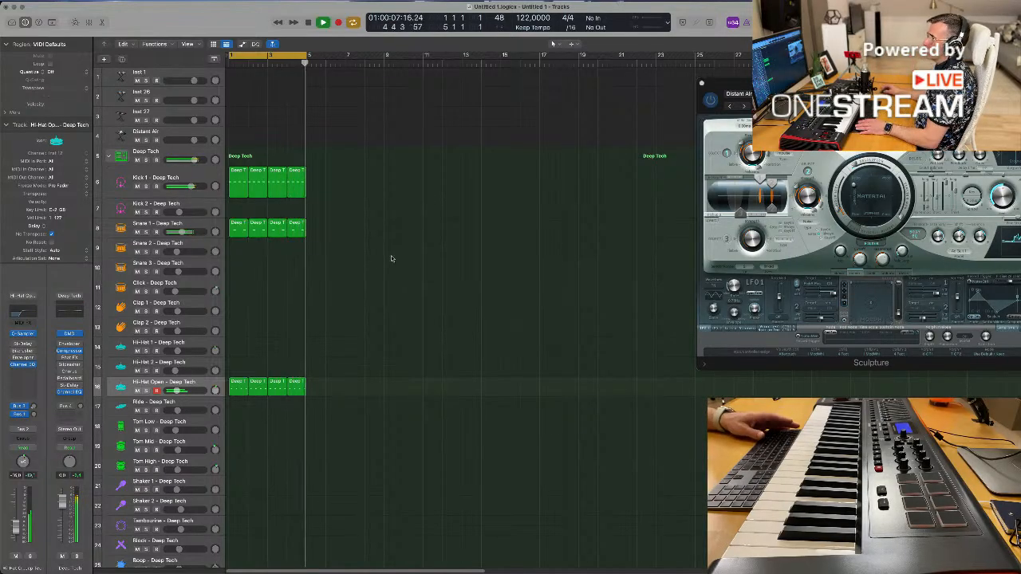
scroll(394, 252, down, 2)
key(space)
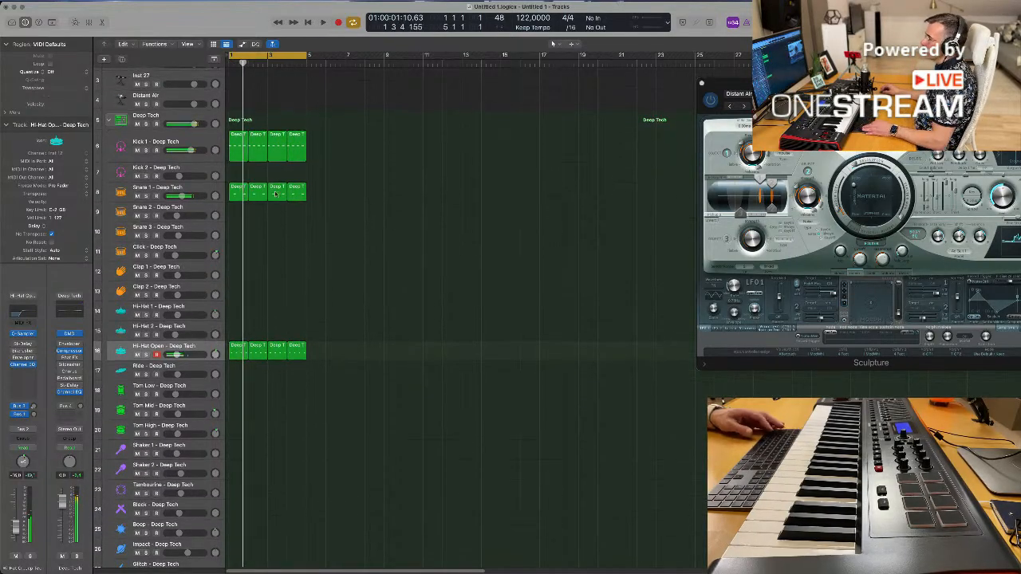
- Copy the first Snare 1 region to Snare 3 and reduce it to one half-length note on the off-beat after beat 4
drag(236, 201, 238, 235)
double_click(237, 233)
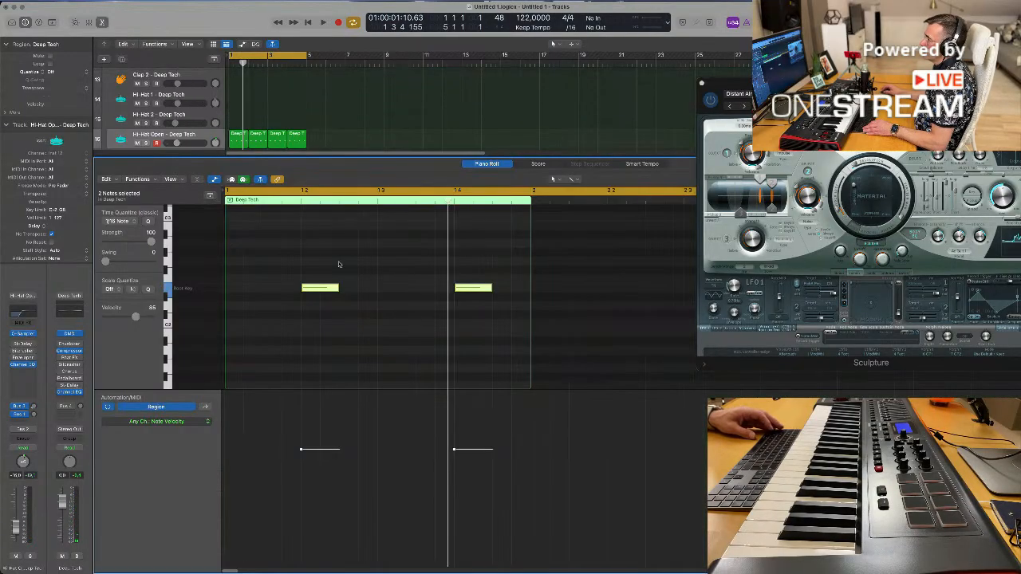
key(BackSpace)
drag(465, 288, 511, 289)
scroll(356, 100, down, 2)
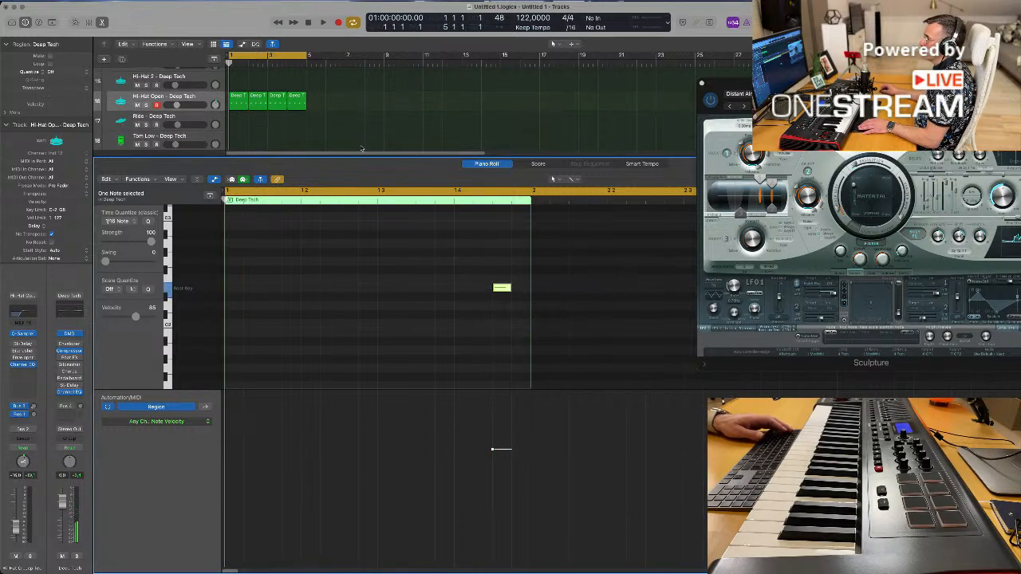
- Play the loop and repeat the Snare 3 region four times from bar 1
key(space)
scroll(371, 131, down, 3)
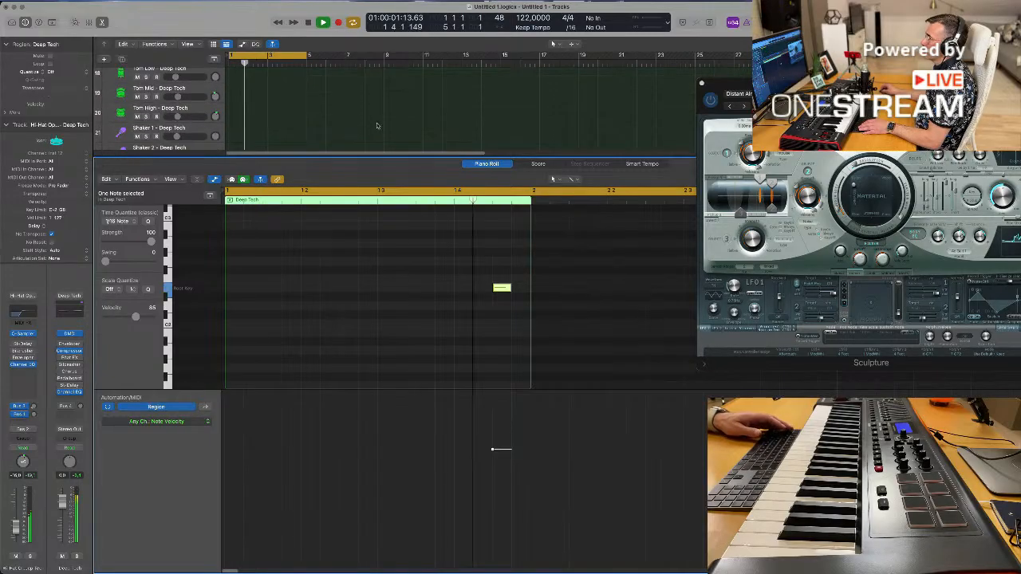
scroll(383, 120, down, 3)
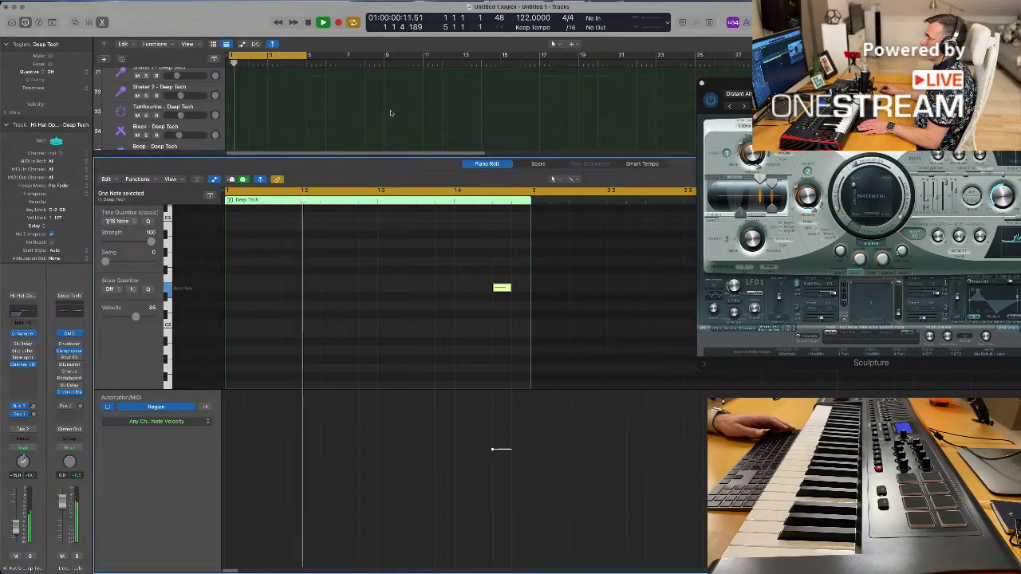
scroll(390, 113, up, 1)
scroll(354, 96, up, 6)
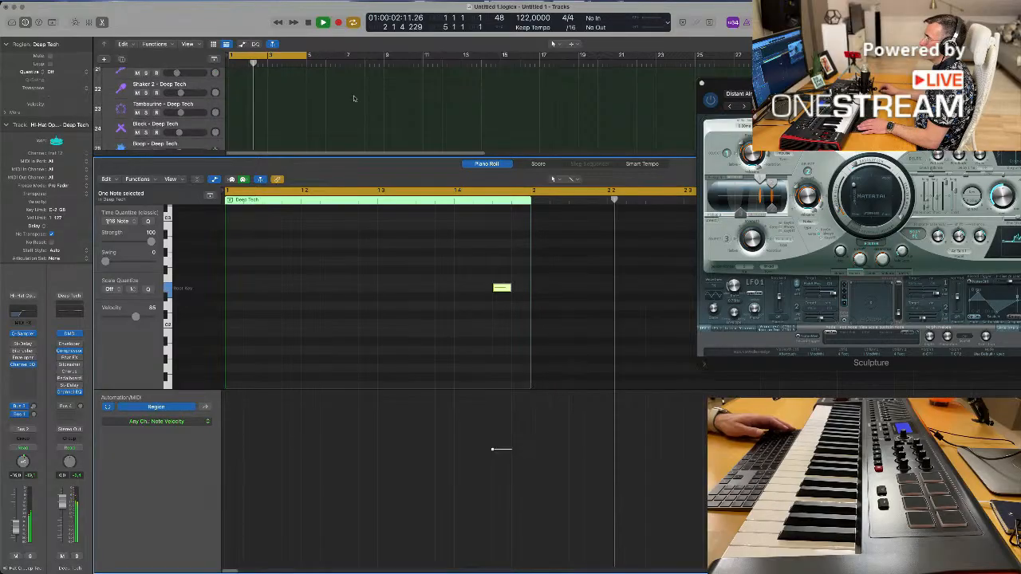
scroll(355, 98, down, 2)
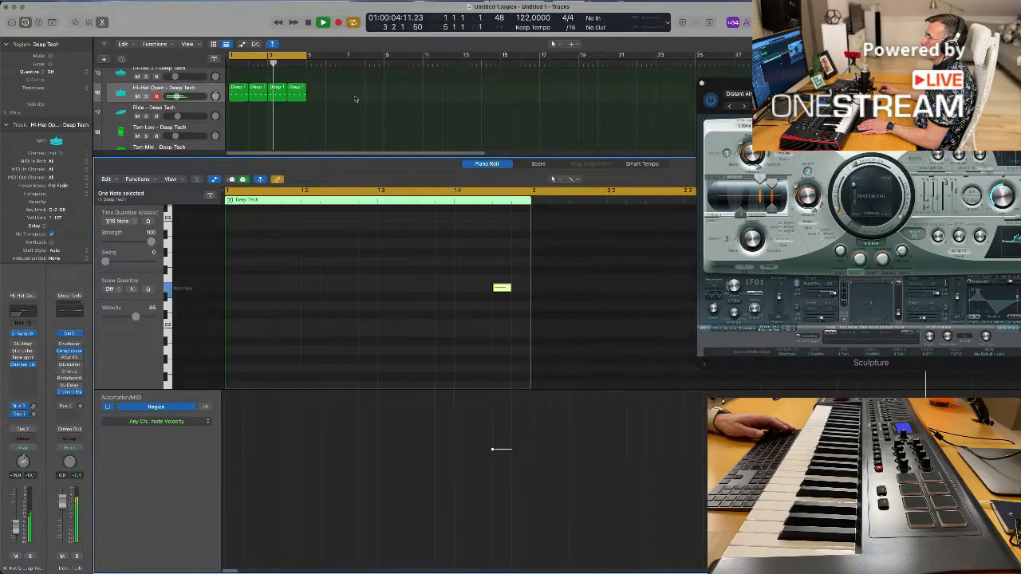
key(x)
scroll(317, 212, up, 8)
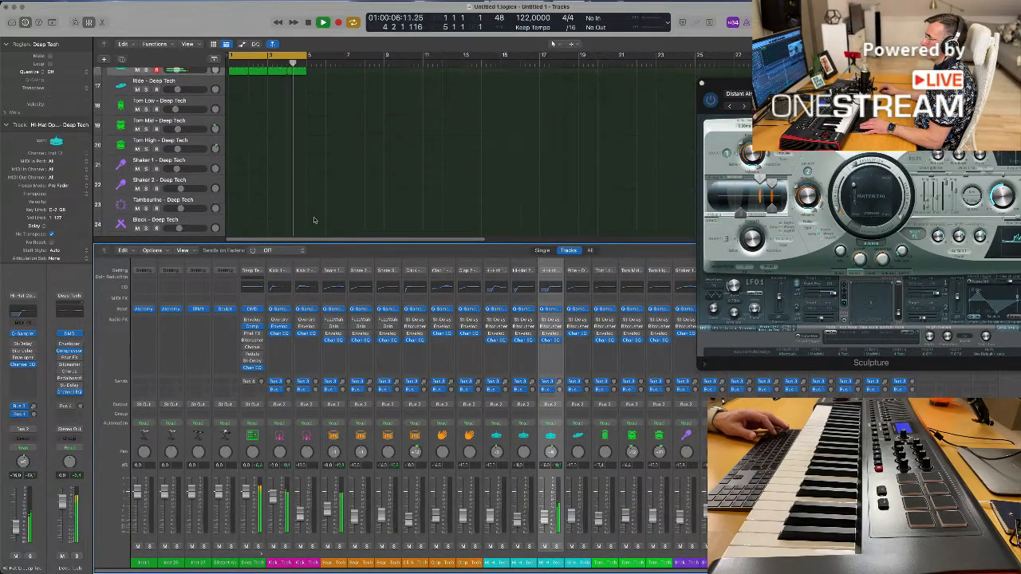
click(238, 142)
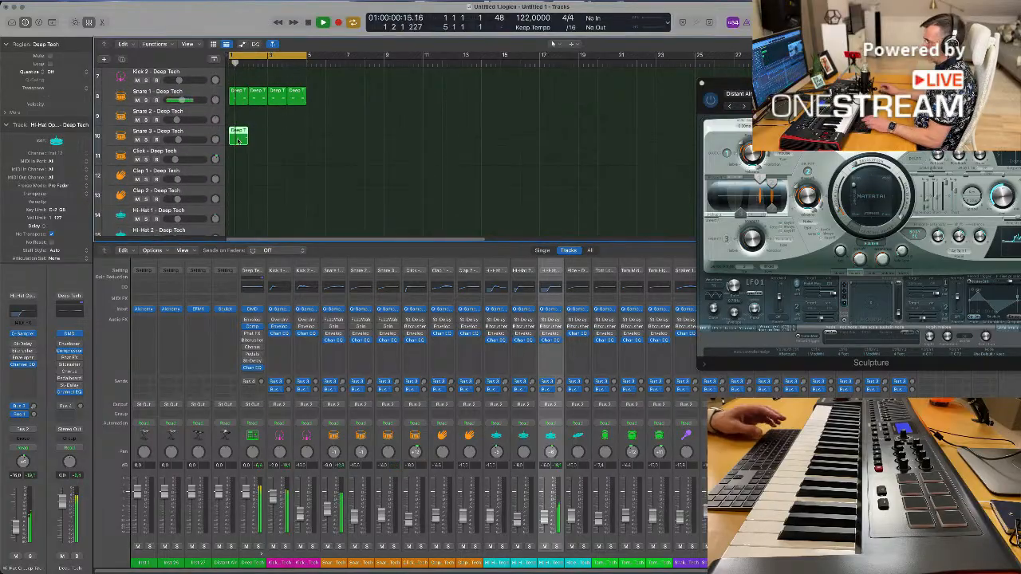
key(space)
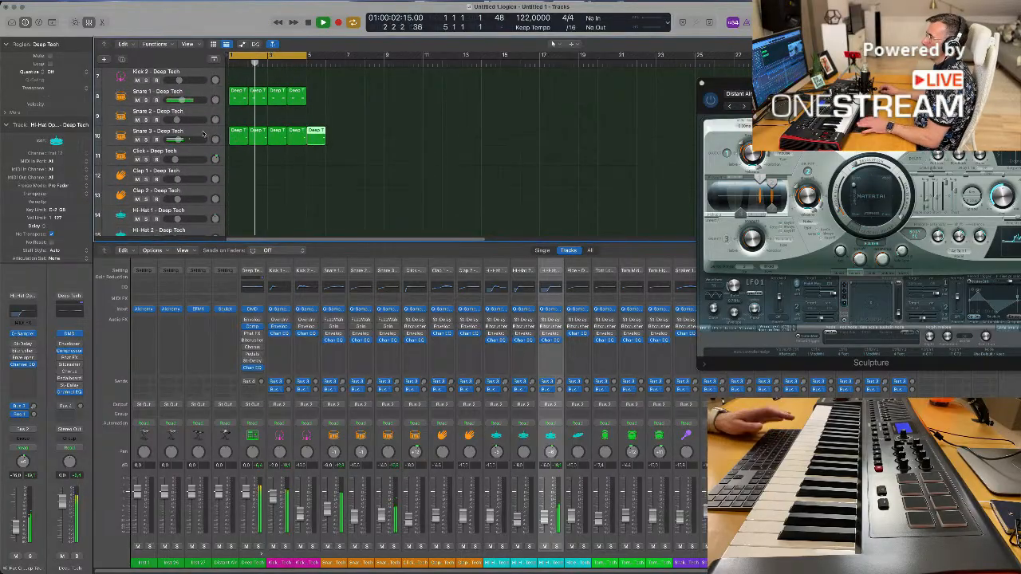
- Select the Snare 3 track and adjust its send level to the delay bus while the loop plays
click(197, 133)
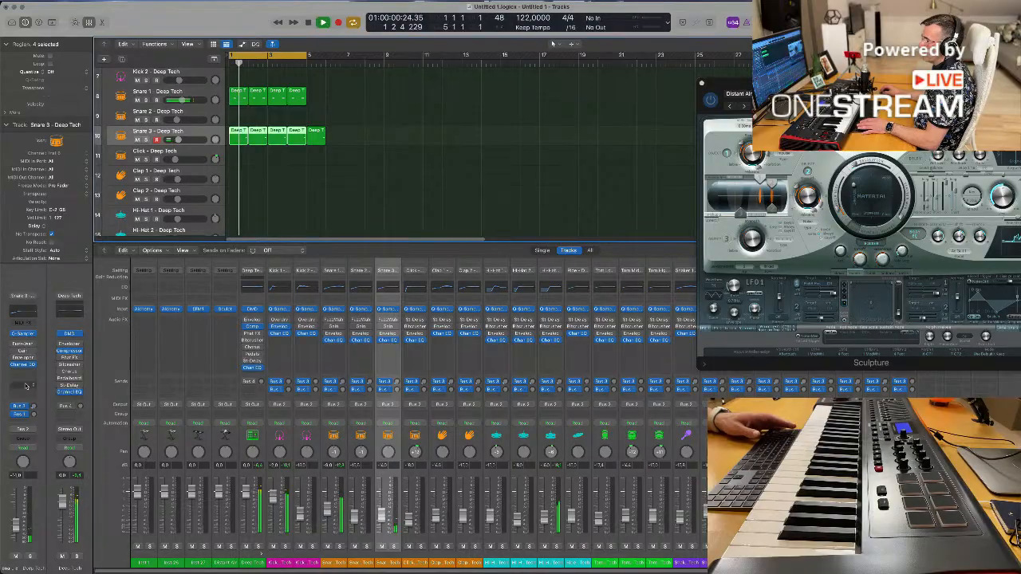
click(24, 414)
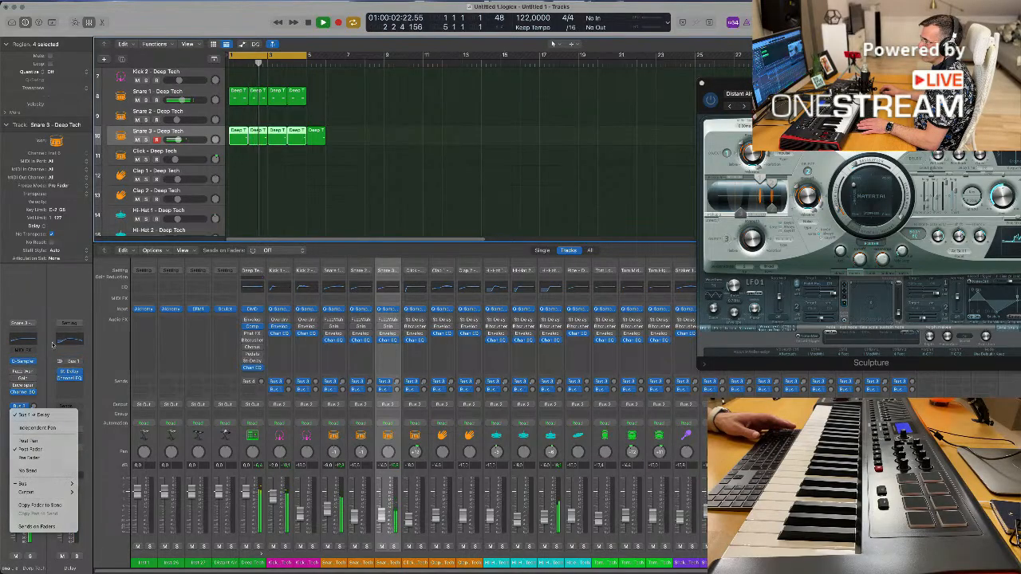
click(46, 414)
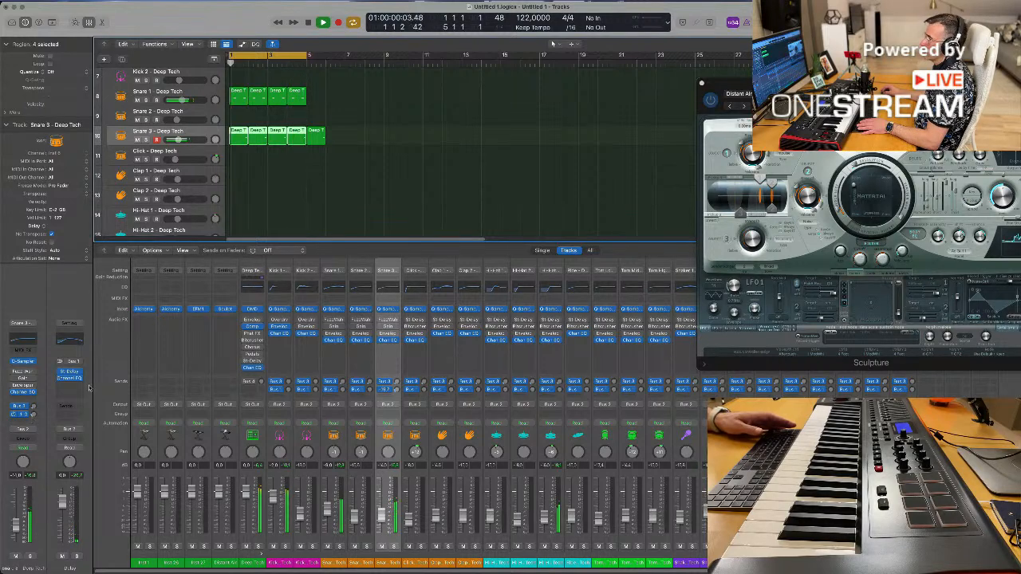
- Delete the extra Snare 3 region beyond bar 4 and close the mixer
click(343, 167)
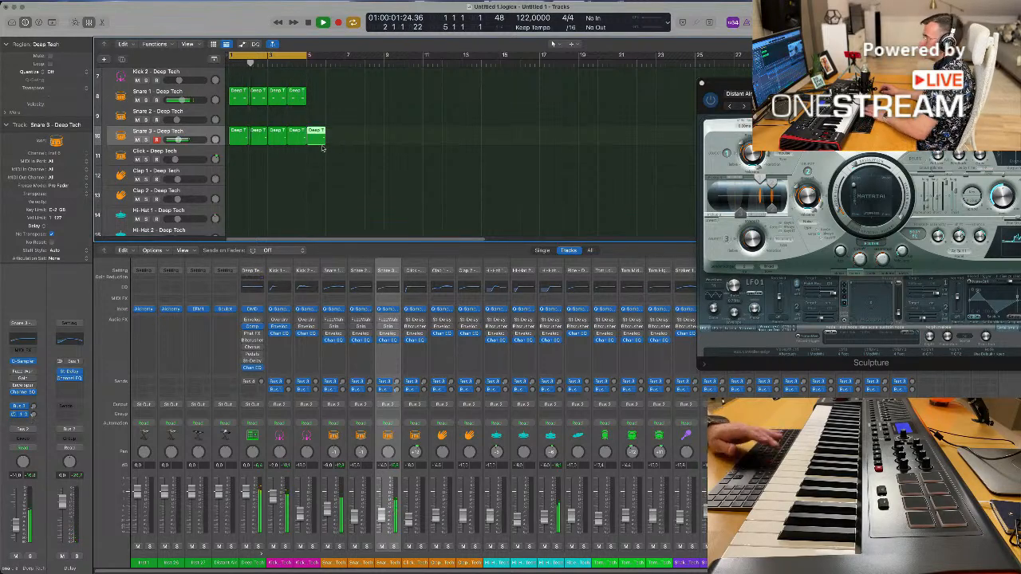
scroll(335, 156, down, 4)
key(x)
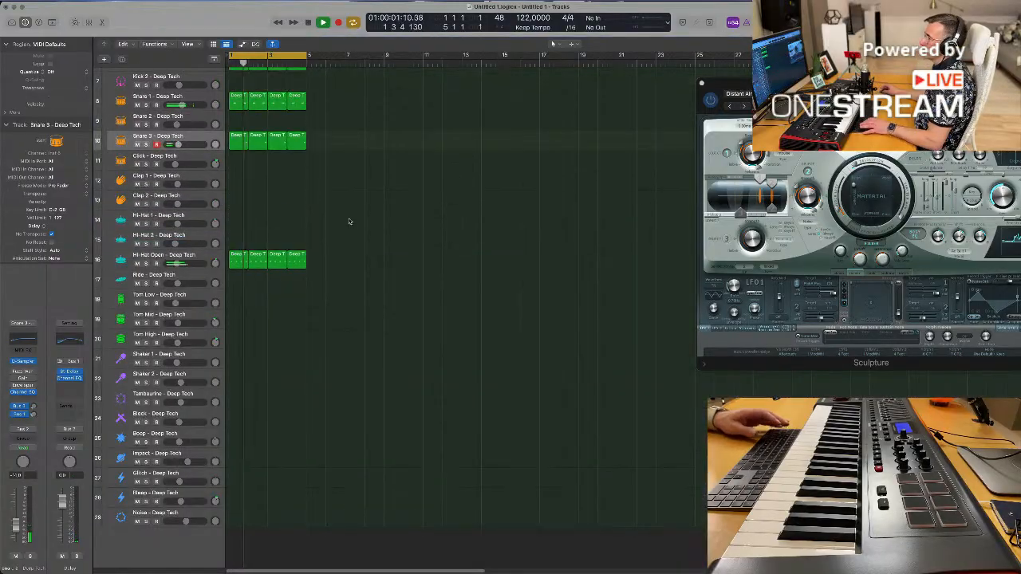
- Copy the first Snare 3 region to the Tom Low track and move its note to the off-beat after beat 3
click(237, 144)
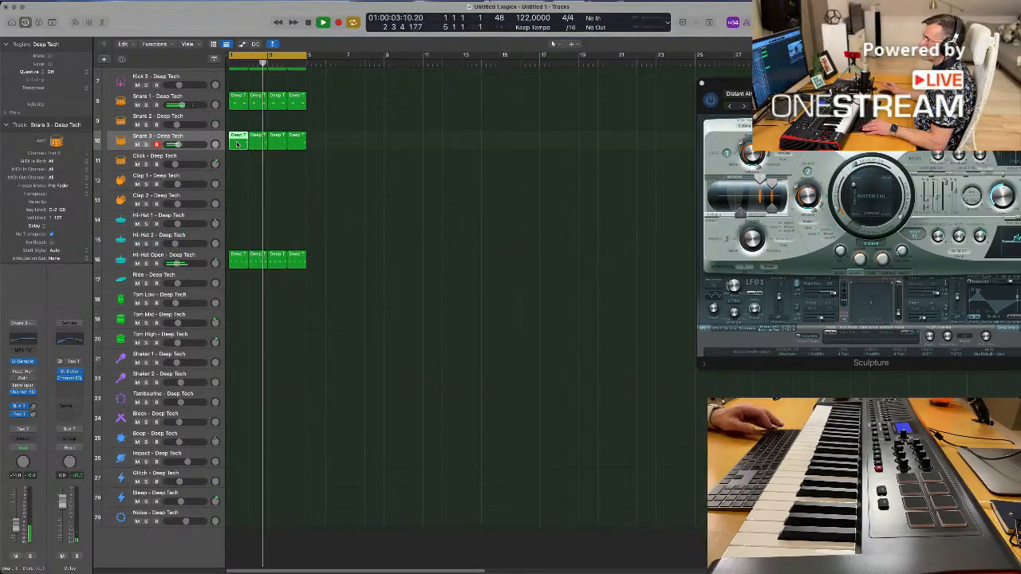
drag(237, 145, 239, 294)
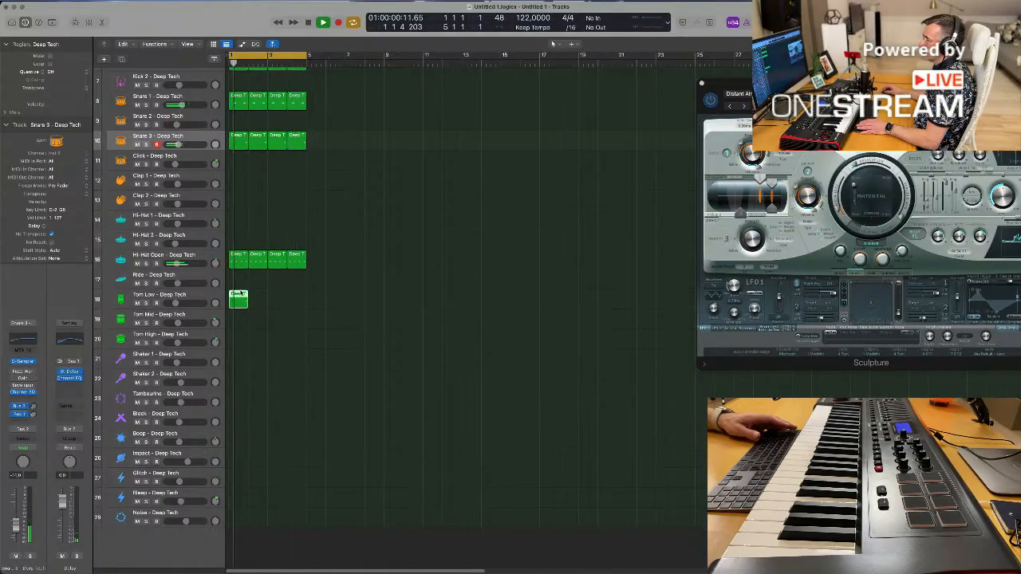
double_click(239, 294)
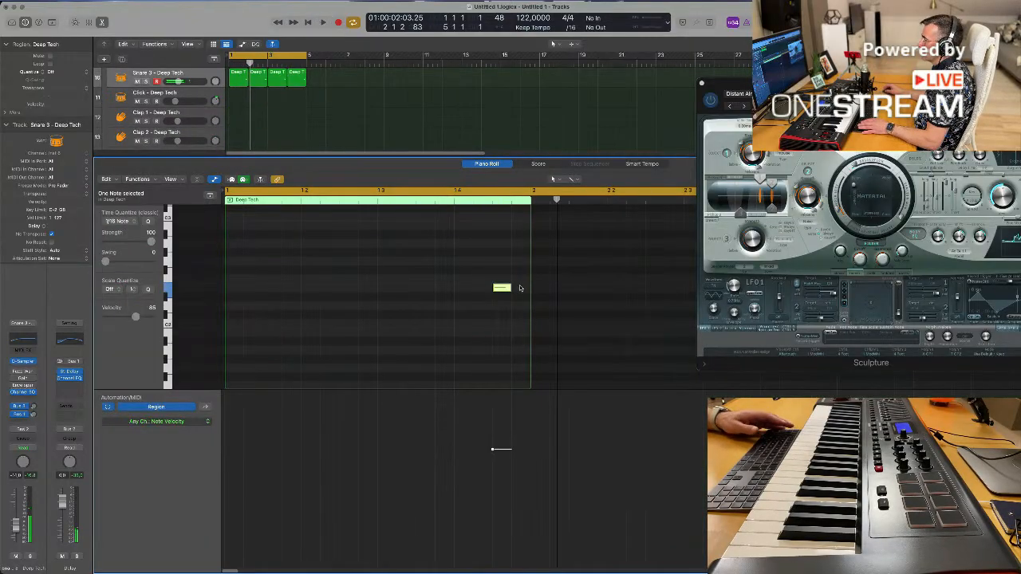
drag(501, 290, 423, 290)
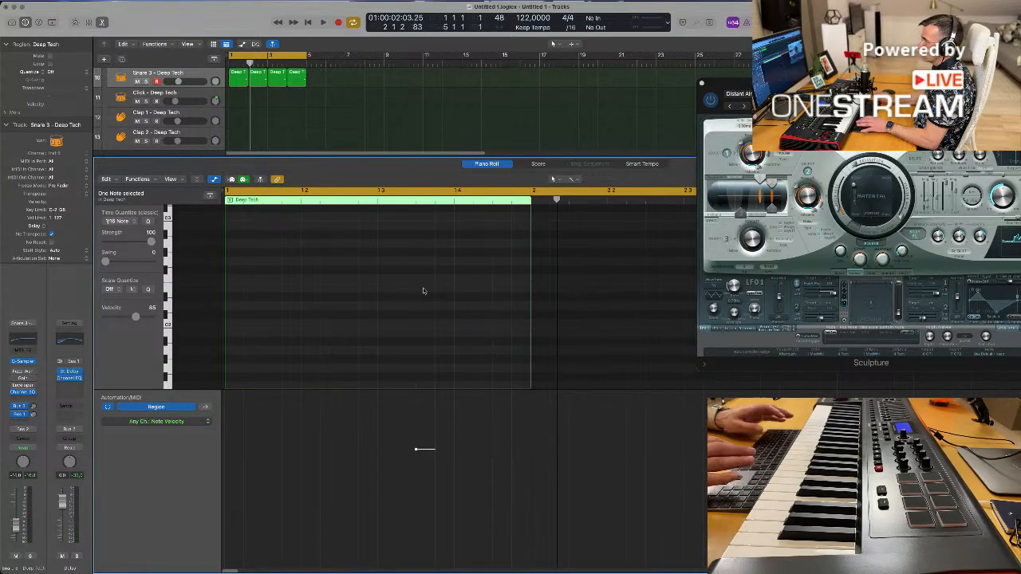
key(space)
scroll(439, 247, down, 3)
scroll(415, 237, down, 2)
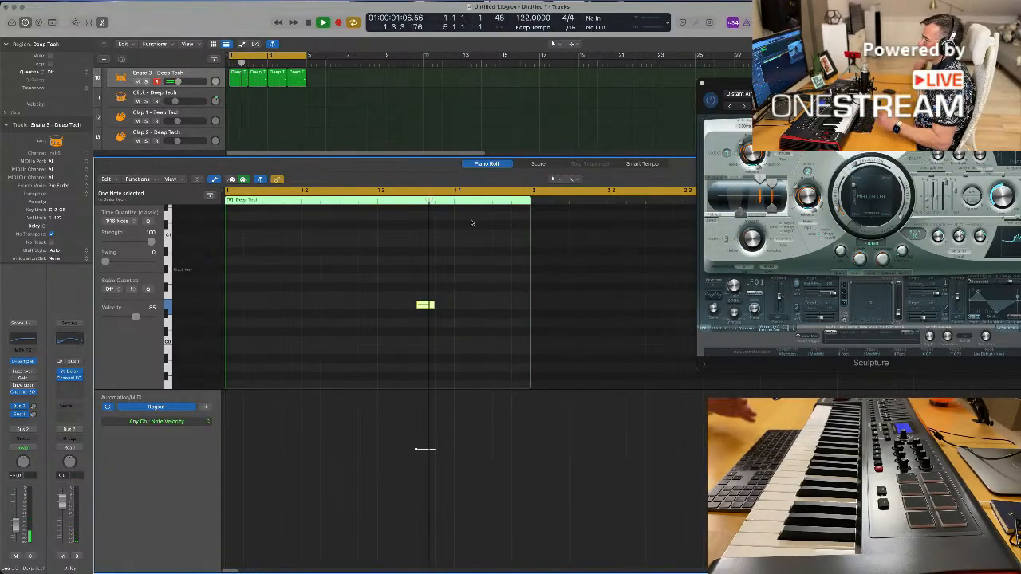
- Close the note editor, repeat the Tom Low region across bars 1 to 4 and play the loop
key(x)
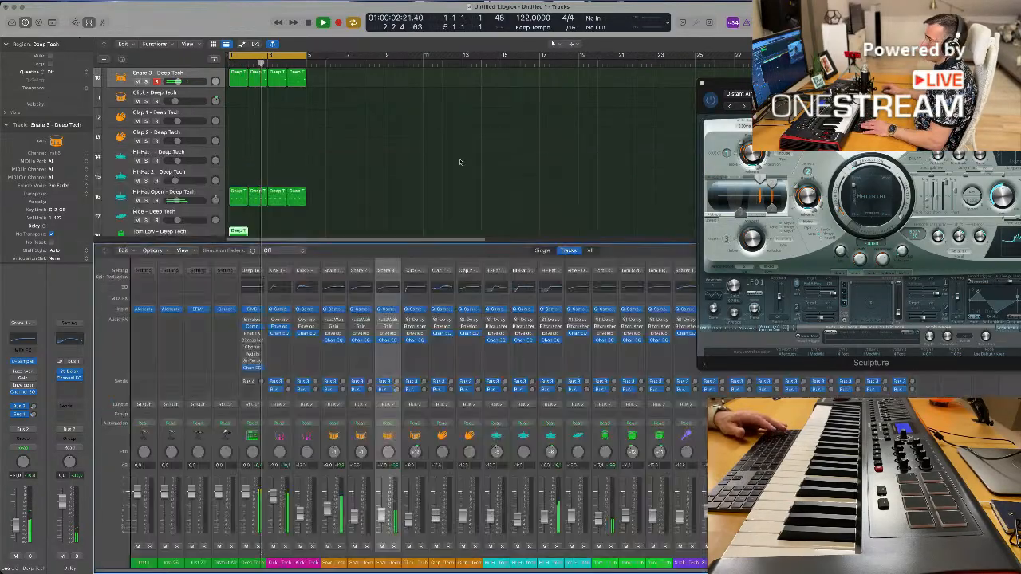
key(x)
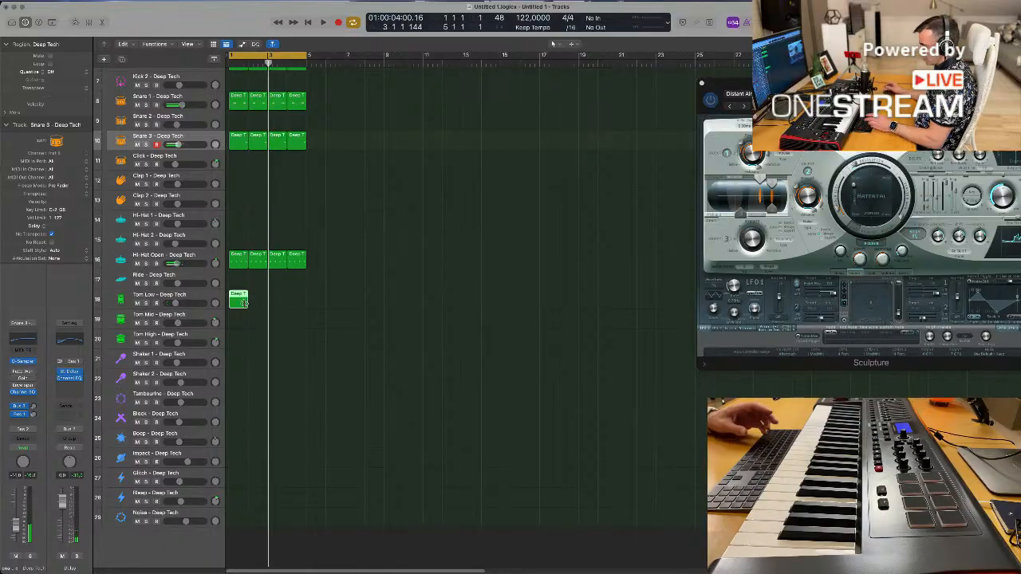
click(354, 291)
key(space)
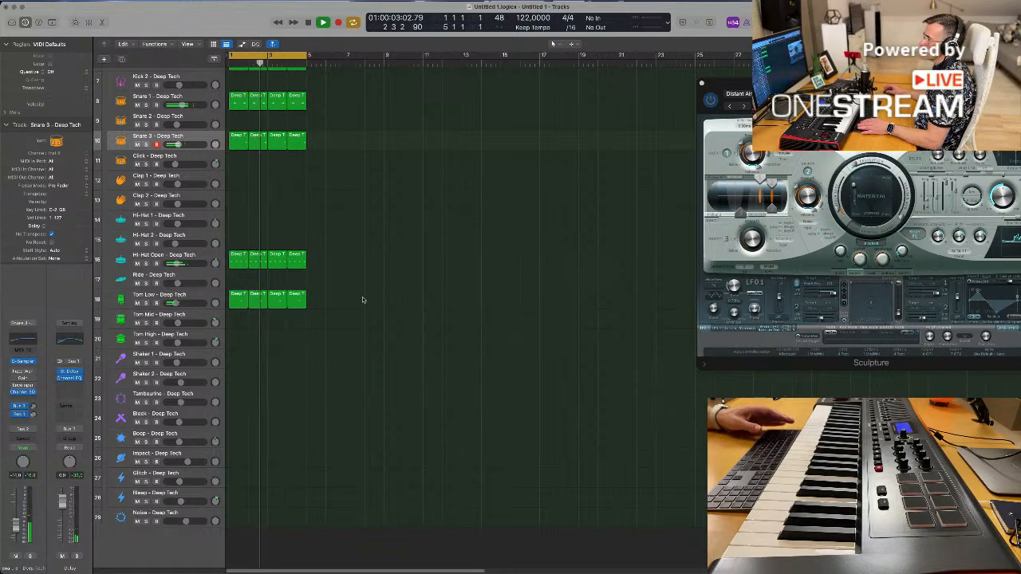
key(space)
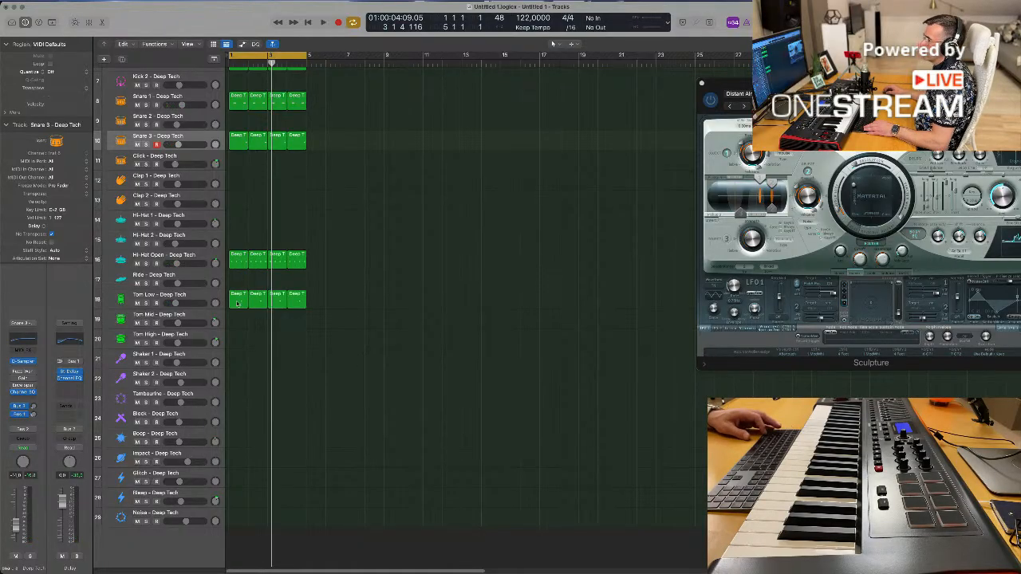
- Copy the first Tom Low region to Block, with notes on beat 1's last sixteenth and beat 2's second sixteenth, and close the editor
drag(237, 307, 234, 415)
double_click(235, 415)
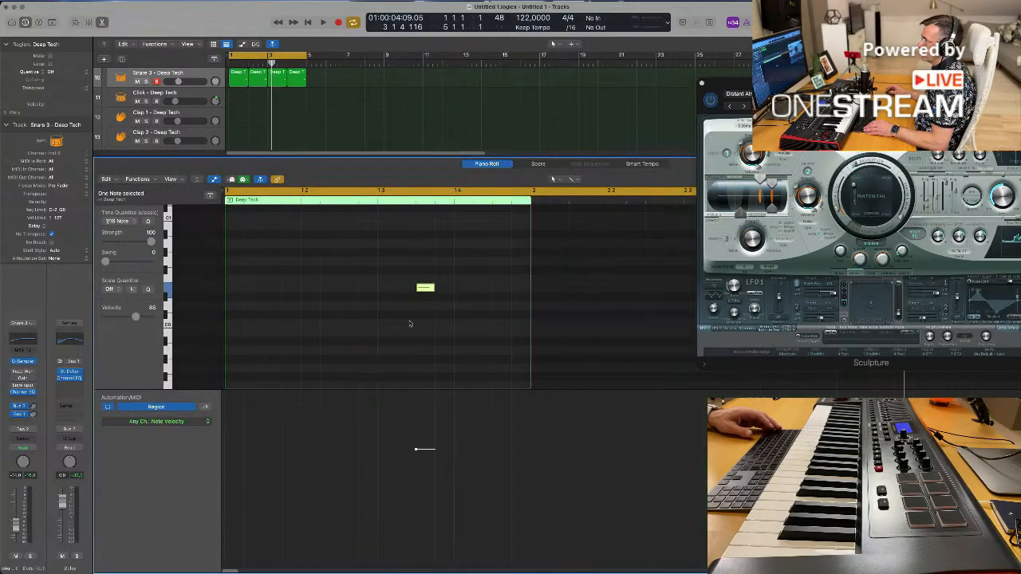
drag(404, 259, 331, 292)
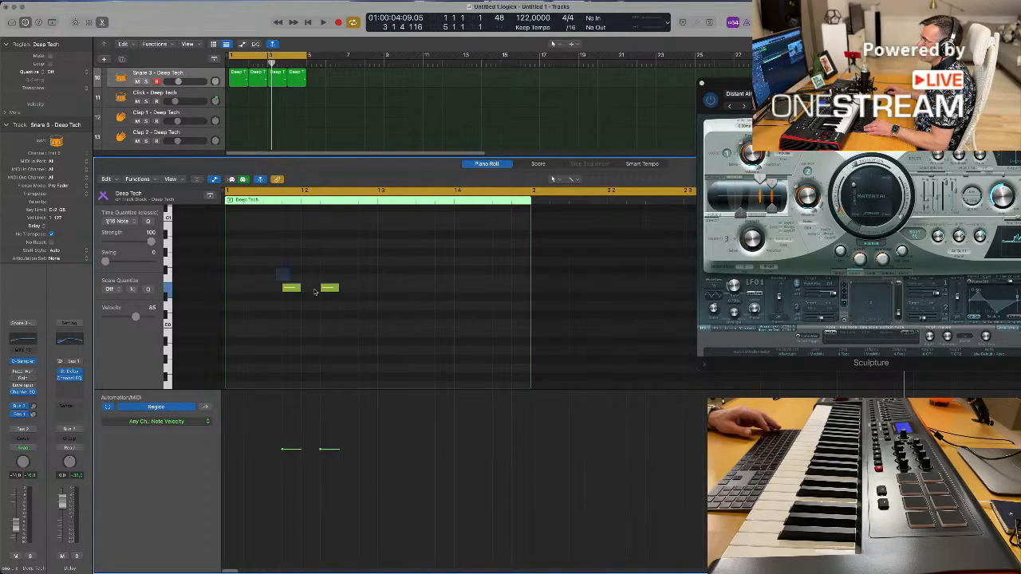
key(super+a)
key(Delete)
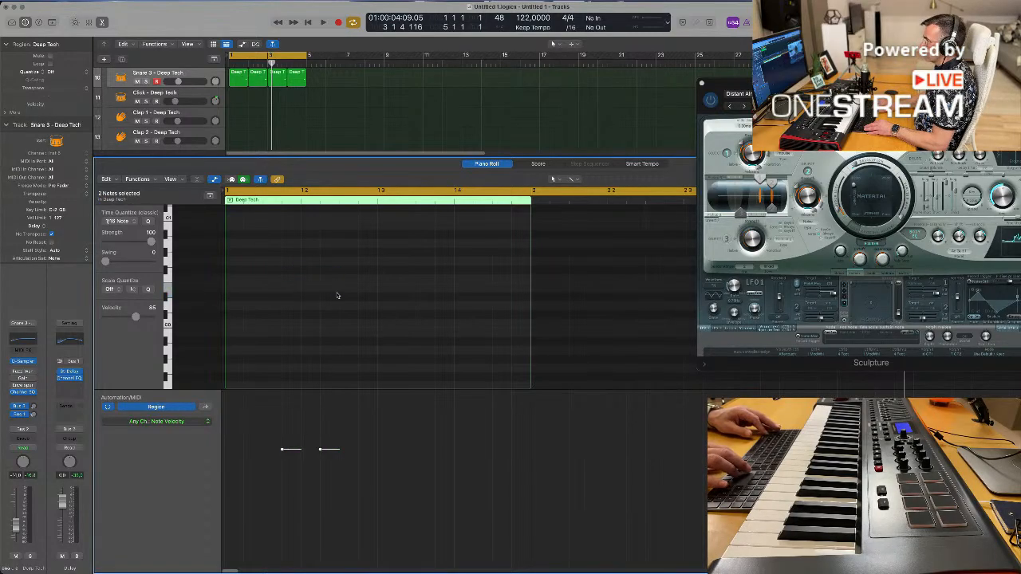
key(space)
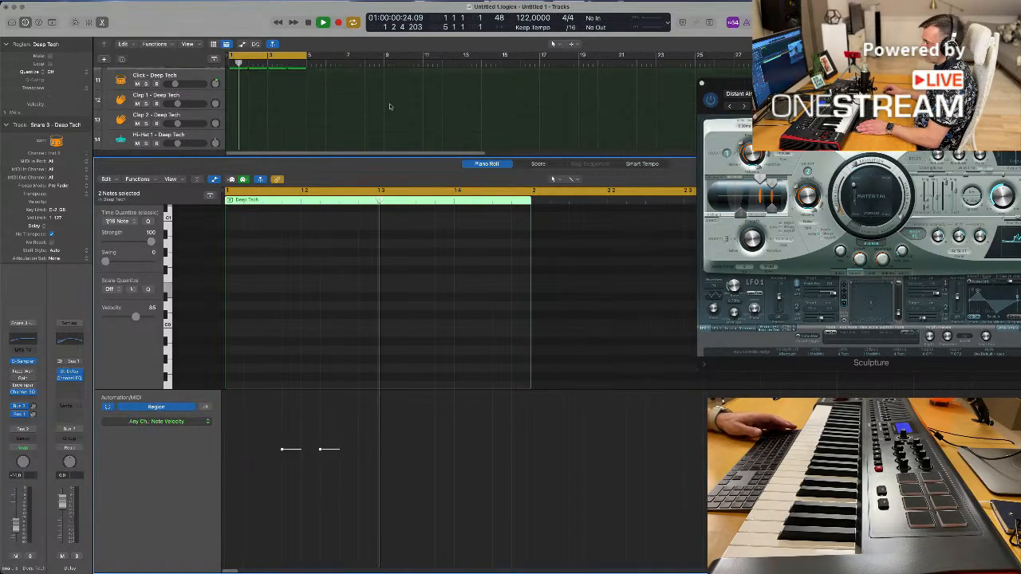
scroll(415, 111, down, 2)
key(x)
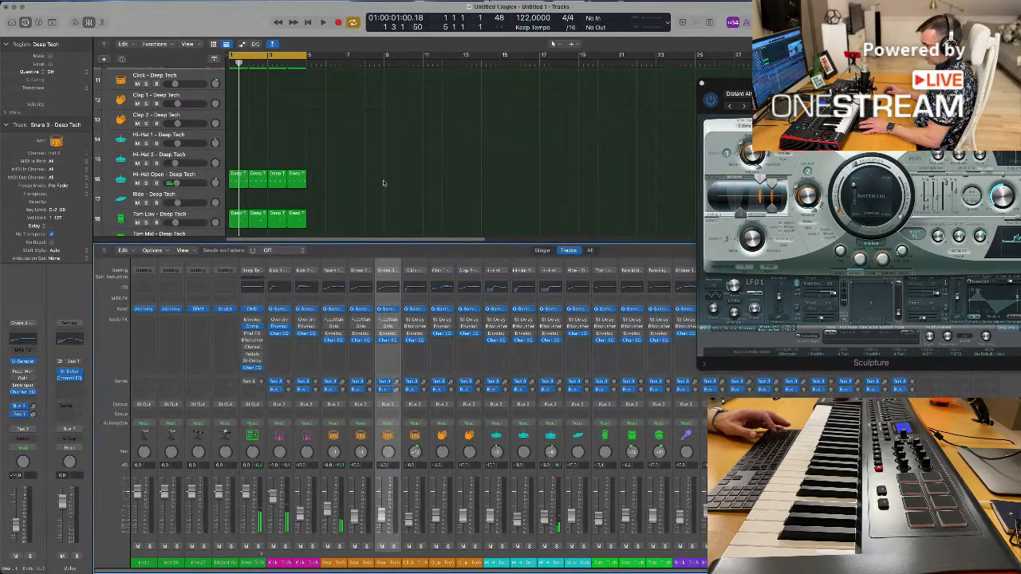
key(x)
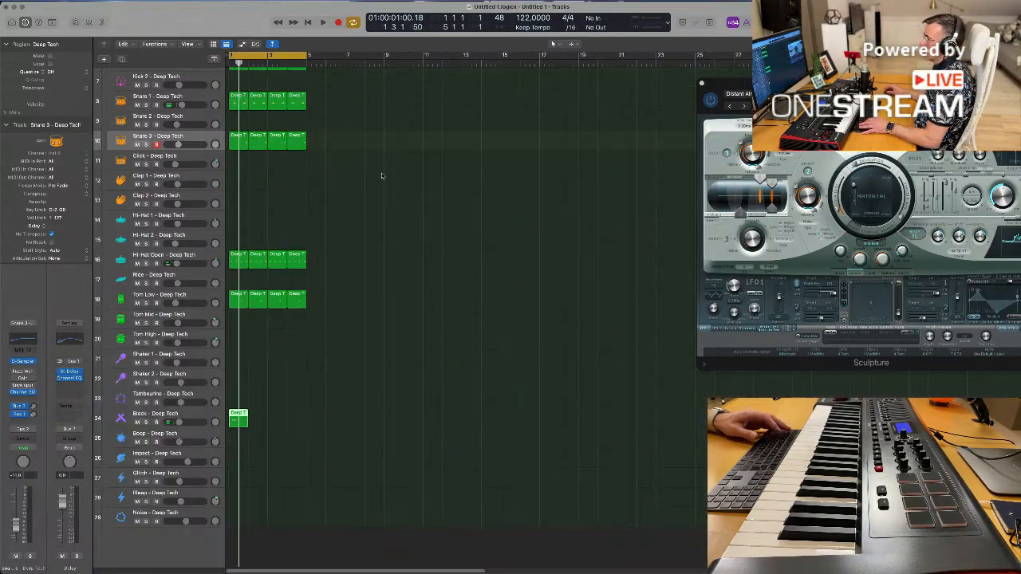
- Set the Block track's volume to -21.5 dB during playback and repeat its region across bars 1 to 4
click(194, 418)
key(space)
key(space)
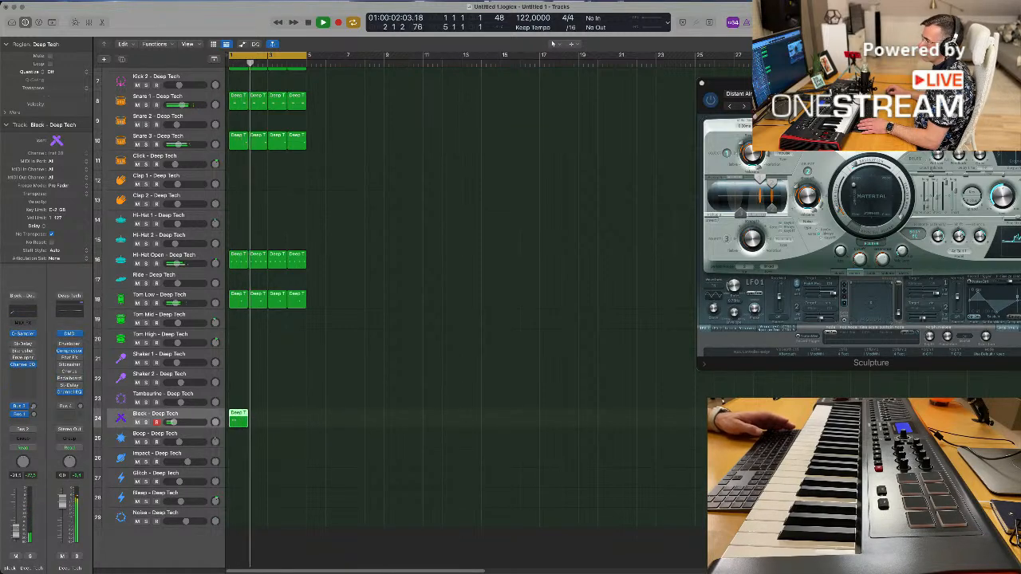
click(234, 421)
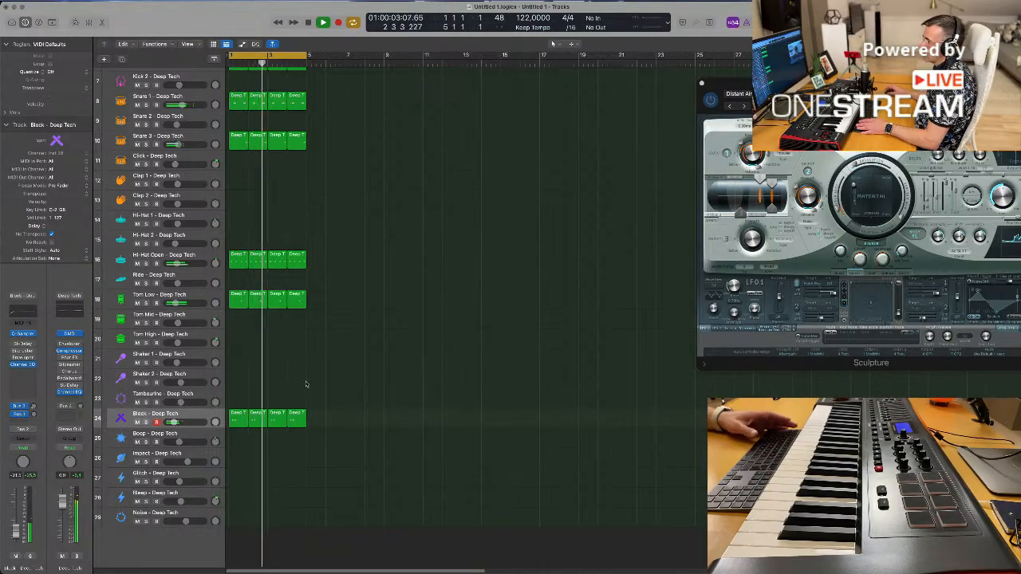
click(214, 417)
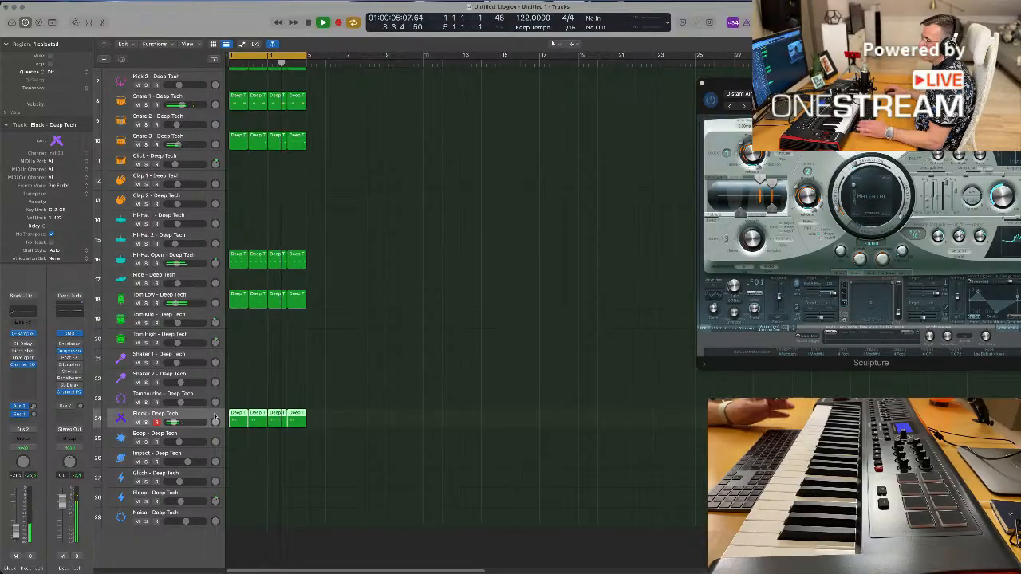
- Play the loop from the start and copy the first Hi-Hat Open region to the Hi-Hat 1 track
scroll(323, 279, up, 1)
key(space)
key(Return)
key(space)
drag(237, 279, 237, 237)
key(space)
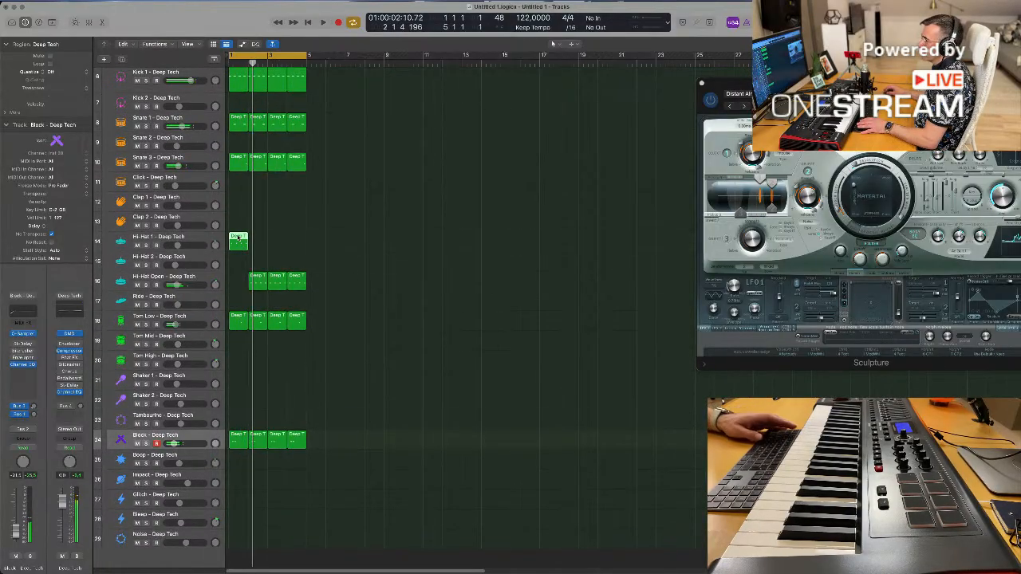
drag(261, 281, 553, 319)
- Rework the Hi-Hat 1 region into short notes on the first, second and fourth sixteenths of every beat
double_click(238, 245)
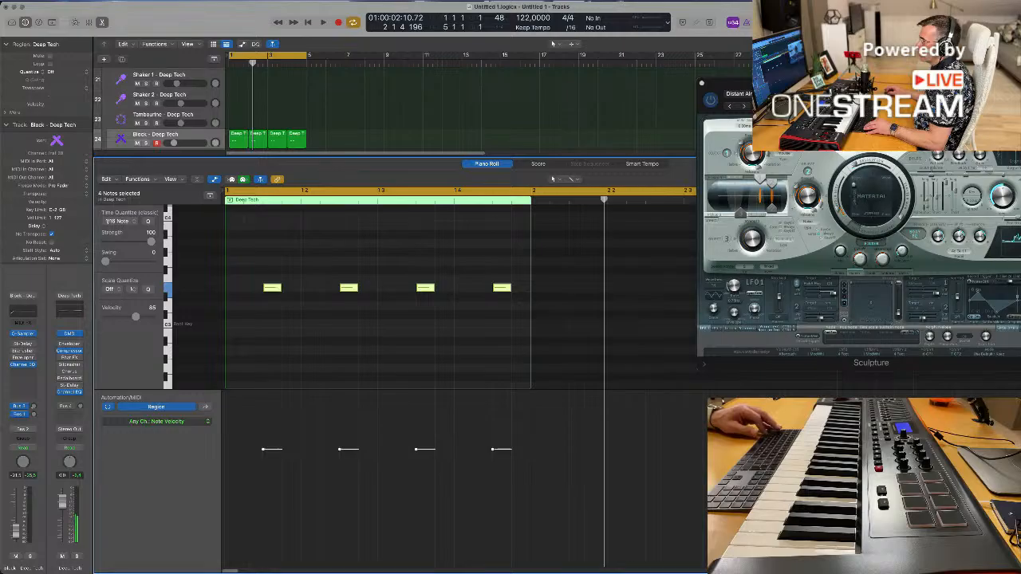
drag(276, 290, 237, 291)
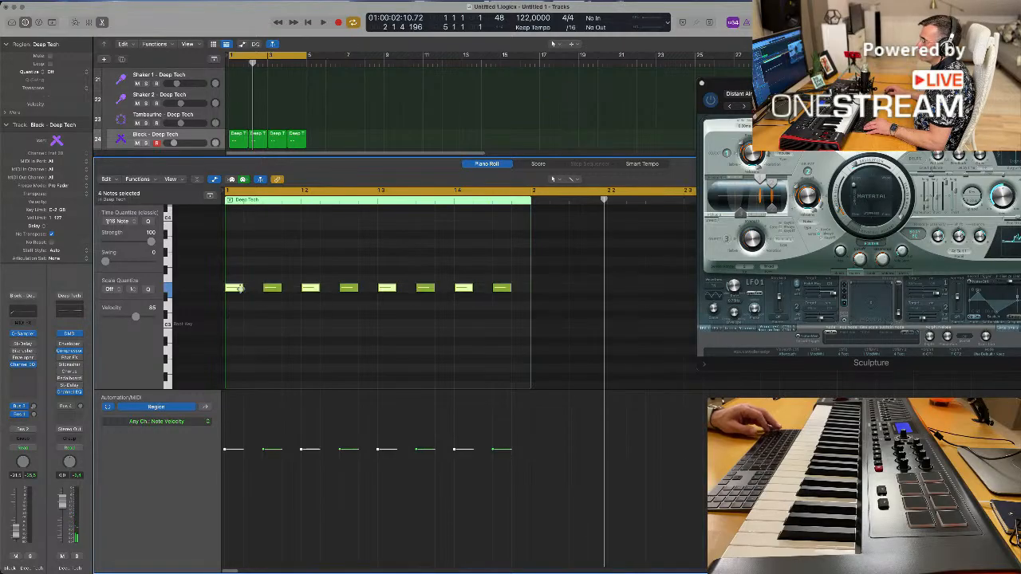
key(super+z)
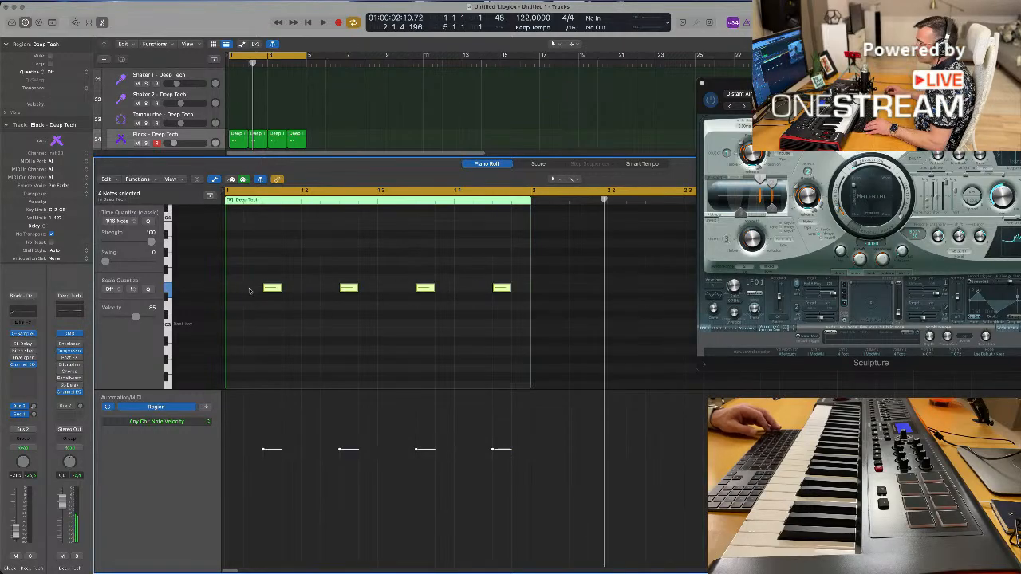
mouse_move(272, 289)
mouse_down()
mouse_move(230, 290)
mouse_move(287, 290)
mouse_up()
click(235, 290)
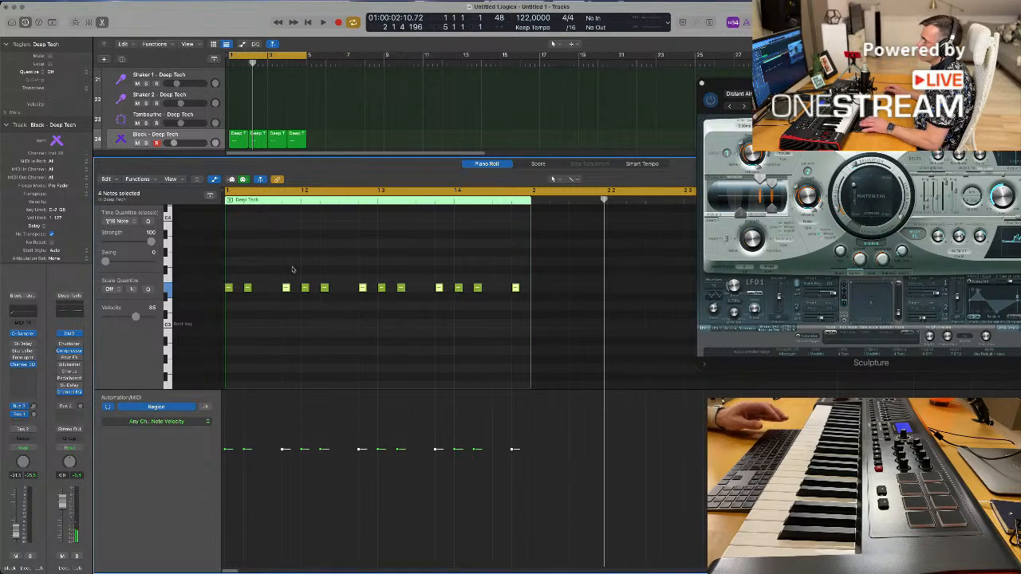
- Play the loop to check the new Hi-Hat 1 pattern against the other drum tracks
key(space)
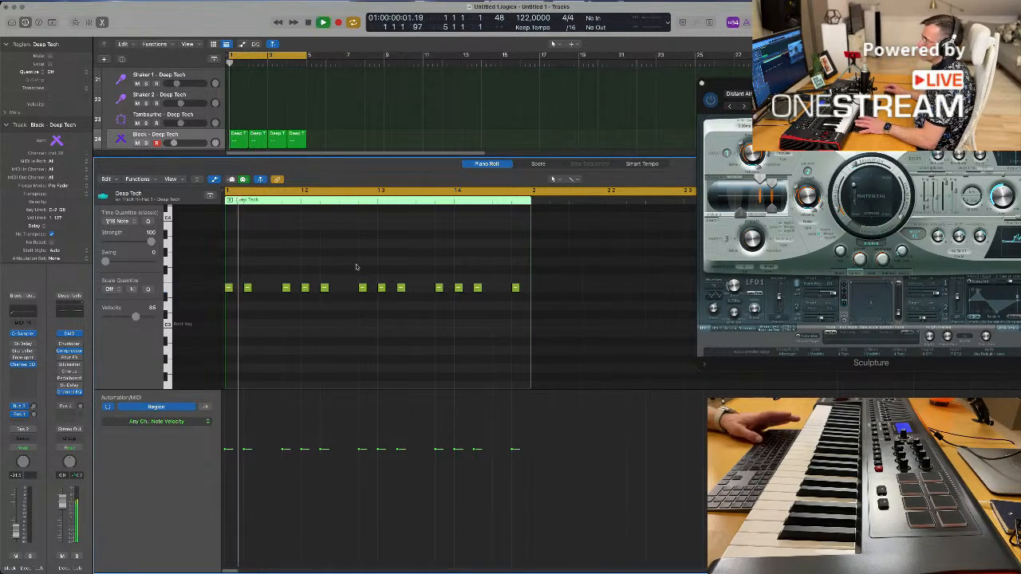
key(space)
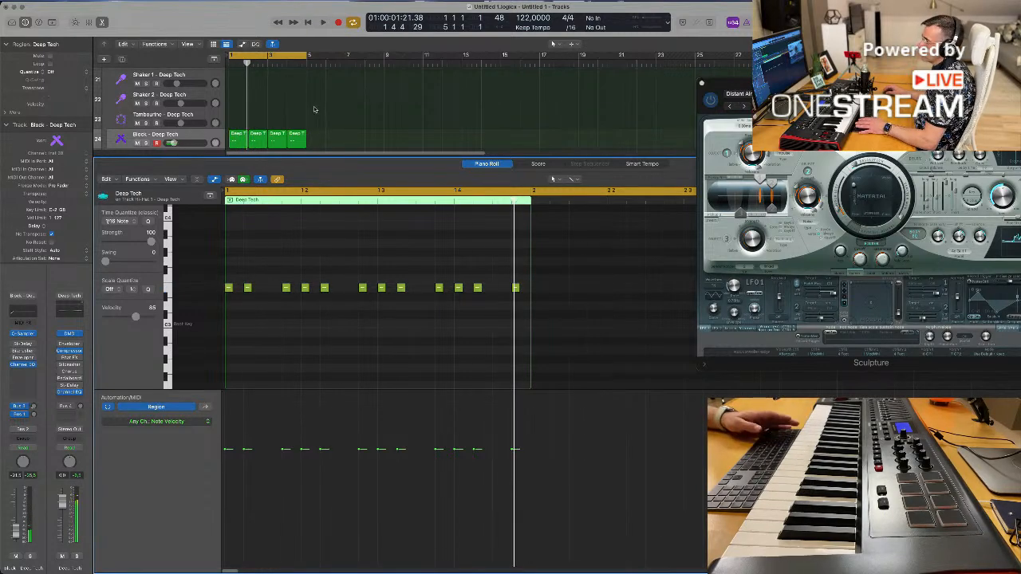
scroll(243, 118, down, 3)
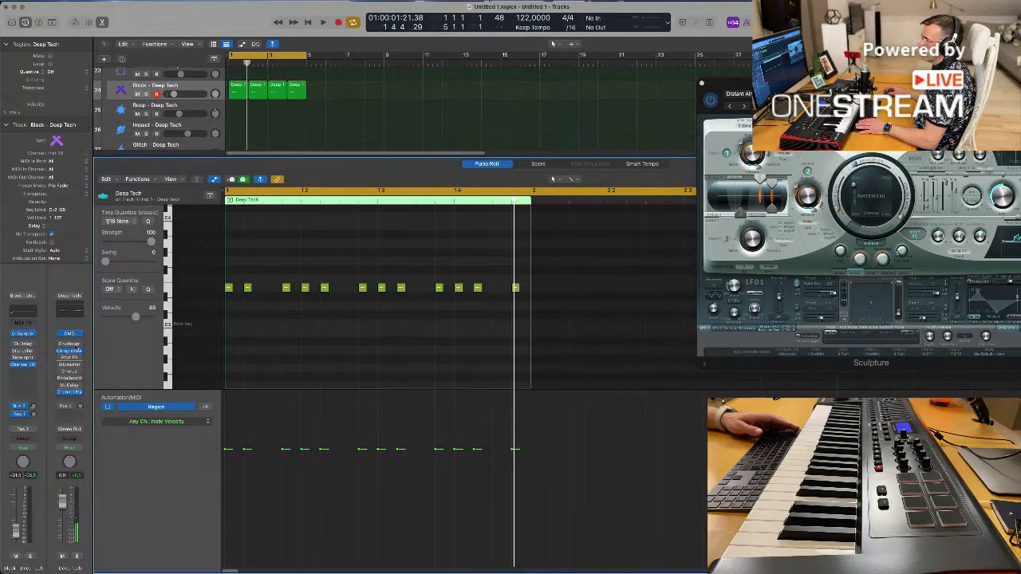
key(space)
key(space)
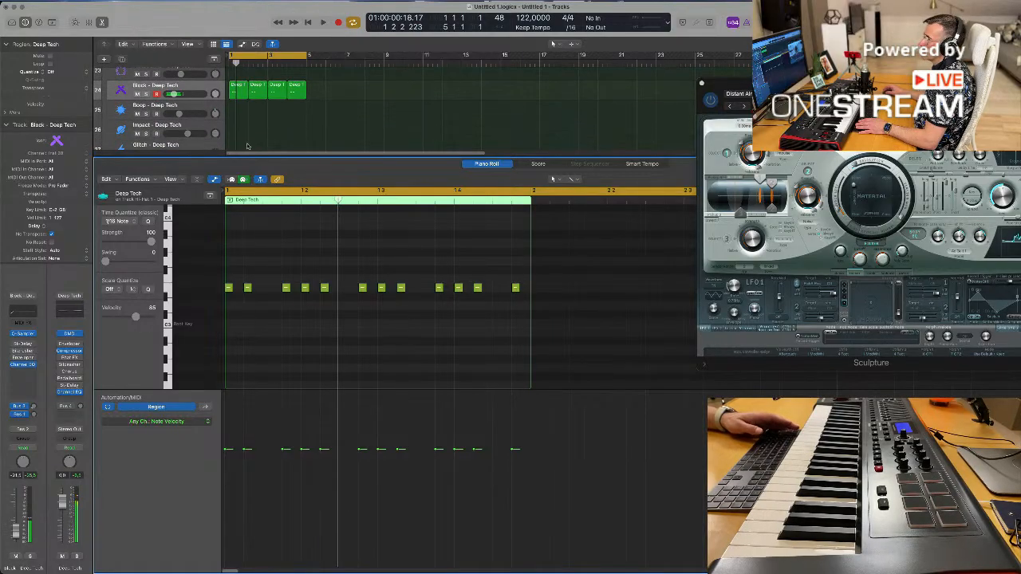
scroll(263, 102, down, 2)
scroll(263, 101, up, 9)
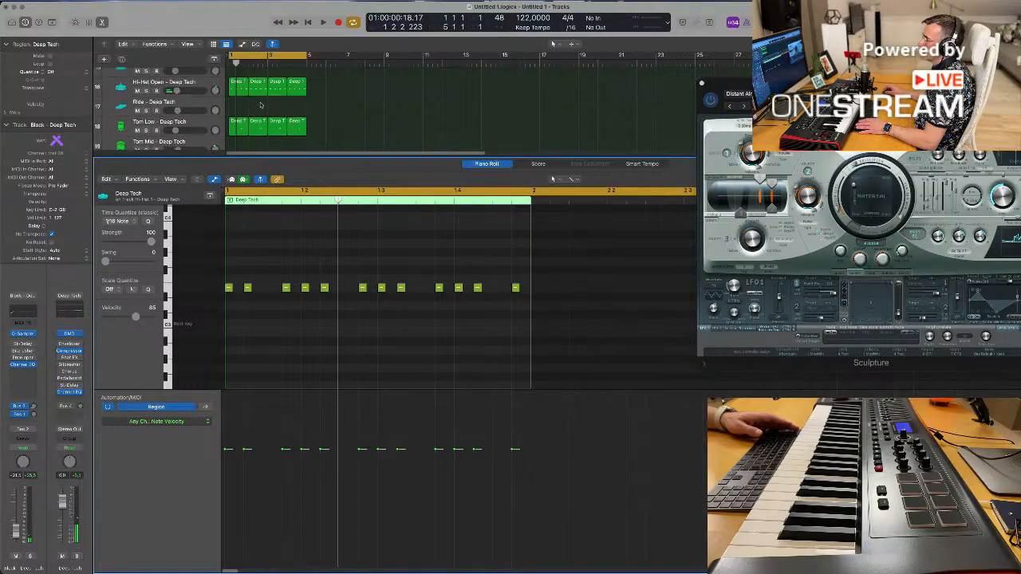
scroll(252, 110, up, 2)
key(space)
- Select the Hi-Hat 1 region in bar 1 and repeat it three times to fill four bars
click(210, 111)
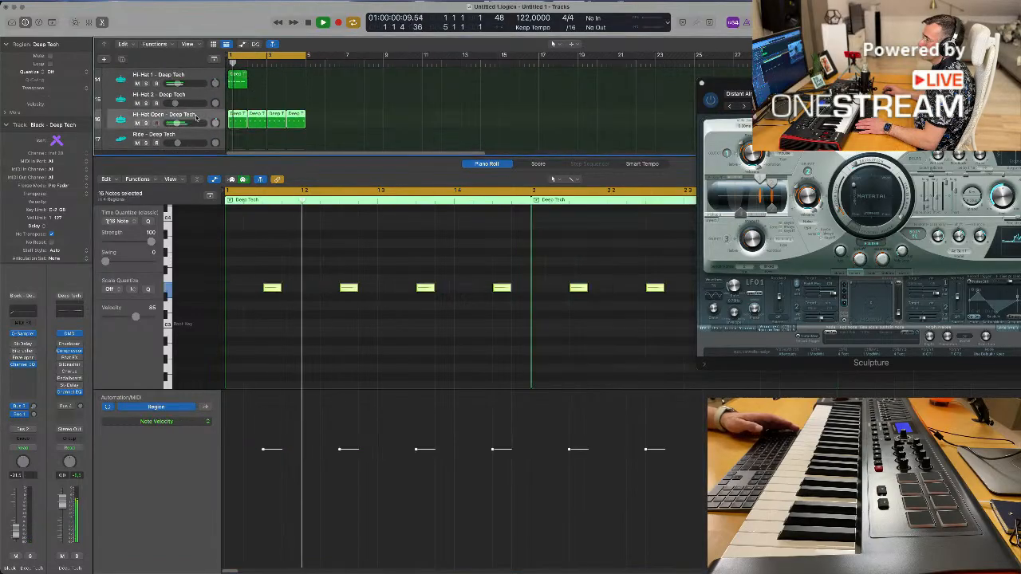
scroll(263, 107, up, 2)
key(space)
click(238, 117)
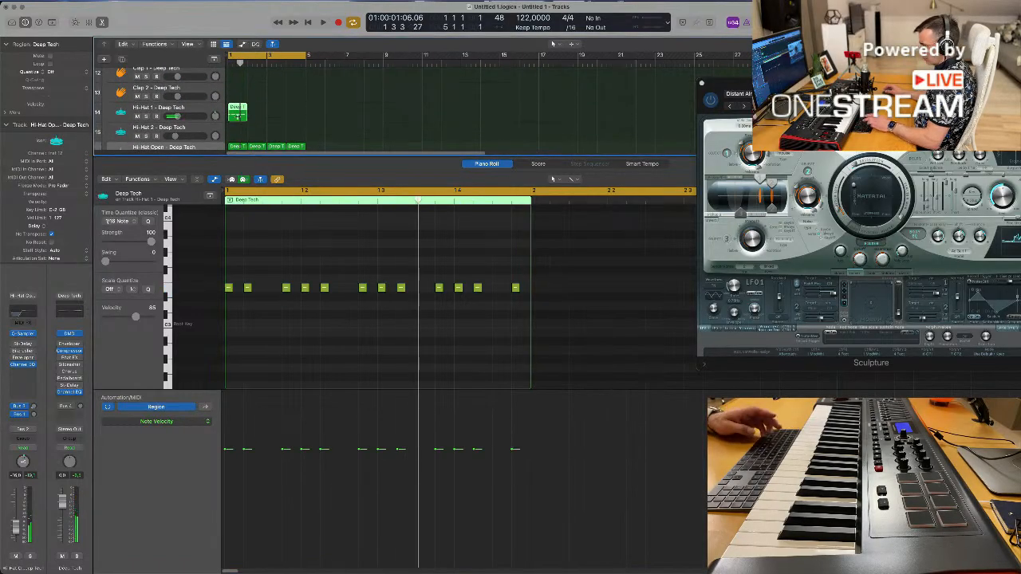
key(super+r)
key(super+r)
key(super+r)
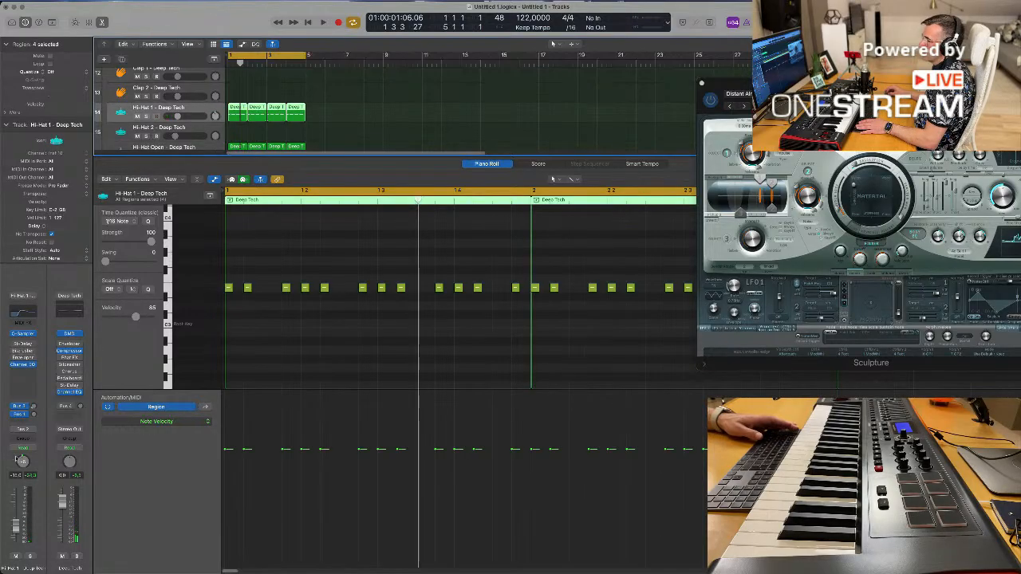
- Lower the Hi-Hat 1 track's volume while the loop plays and close the note editor
key(space)
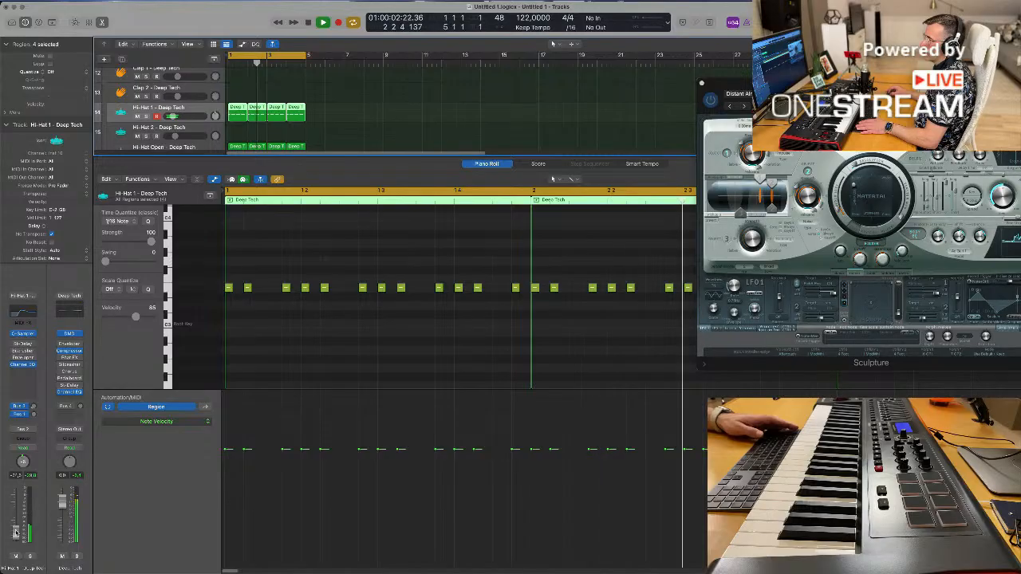
key(x)
key(x)
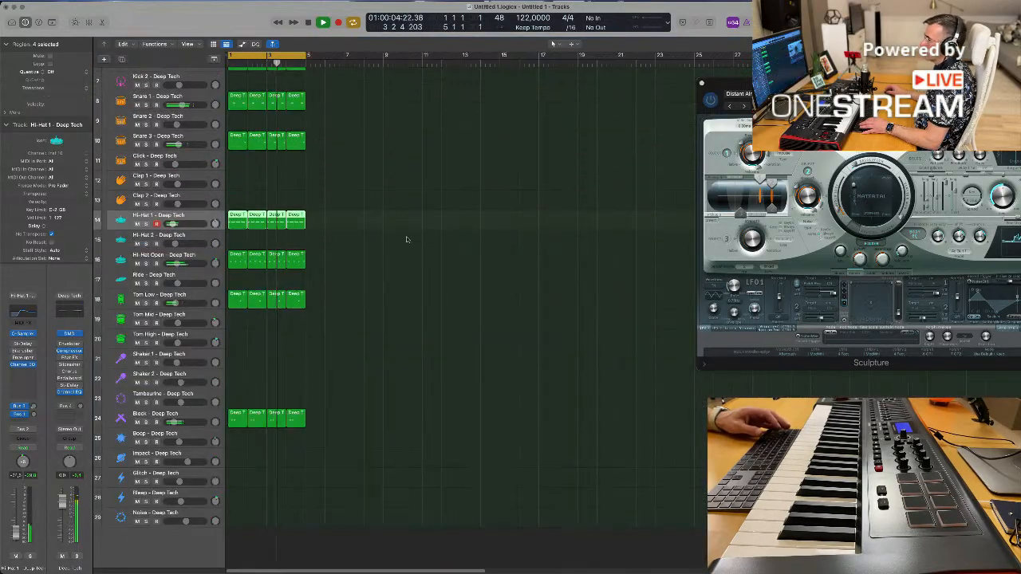
key(space)
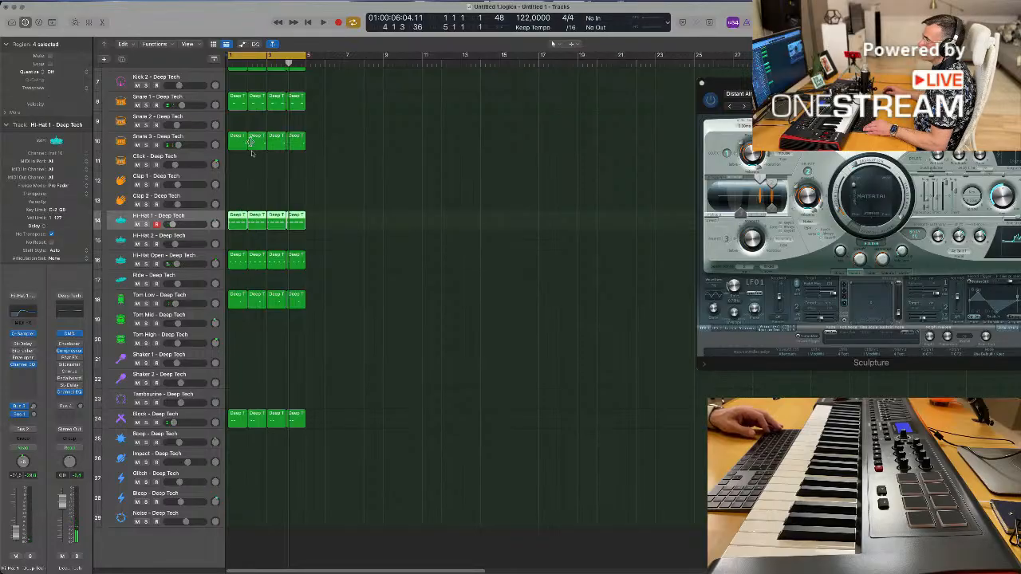
- Copy the bar 1 Kick 1 region to bar 1 of the Shaker 2 track and audition it in the loop
scroll(253, 147, up, 2)
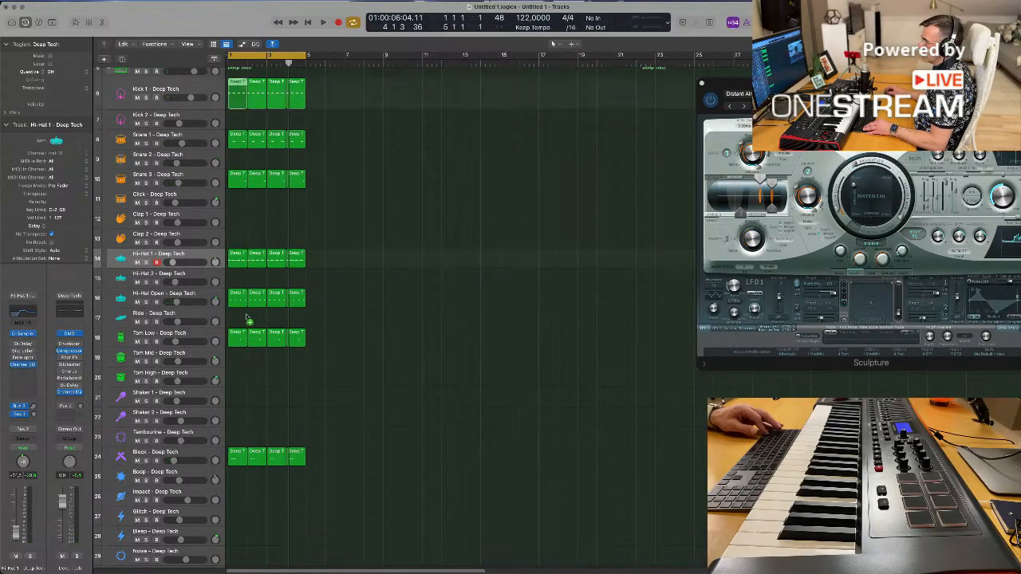
drag(248, 319, 236, 421)
key(space)
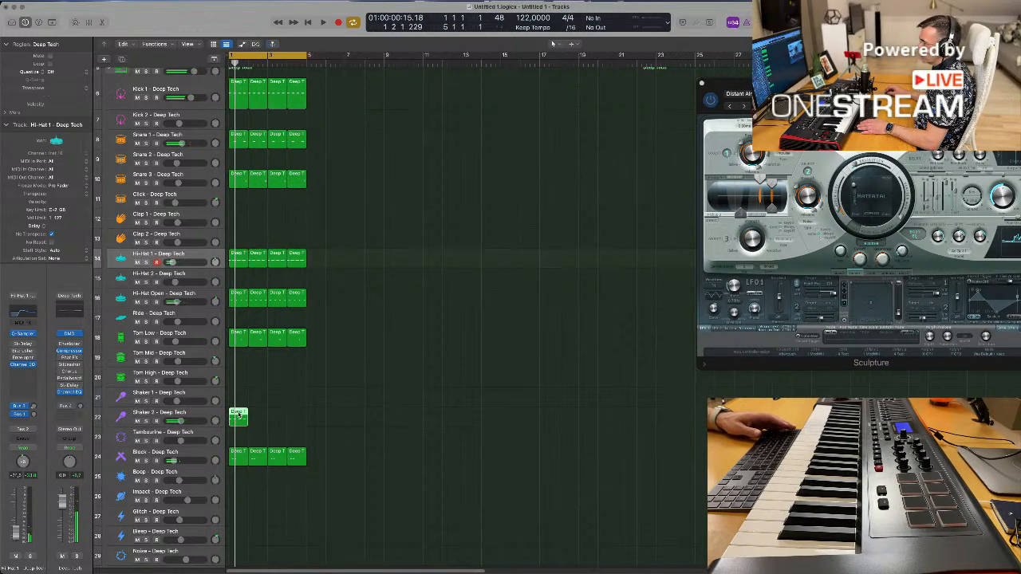
double_click(238, 415)
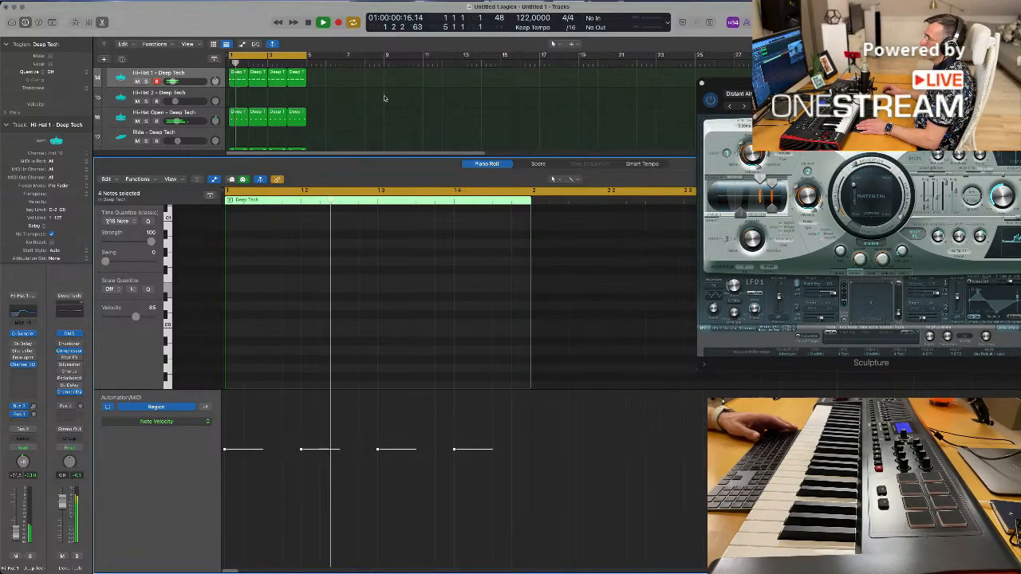
key(x)
key(space)
- Repeat the Shaker 2 region to fill four bars and select the Shaker 2 track
scroll(239, 159, down, 2)
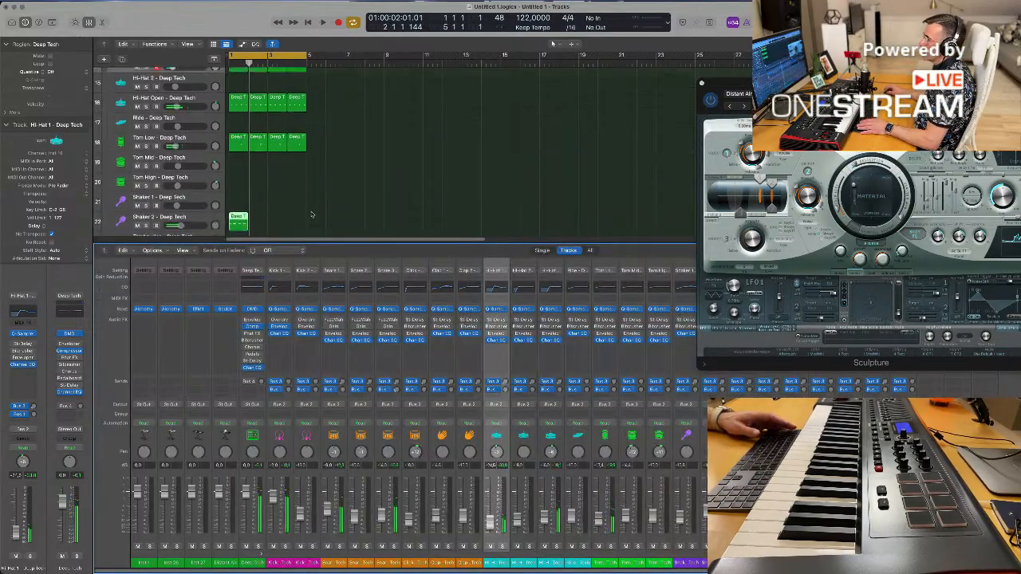
click(232, 203)
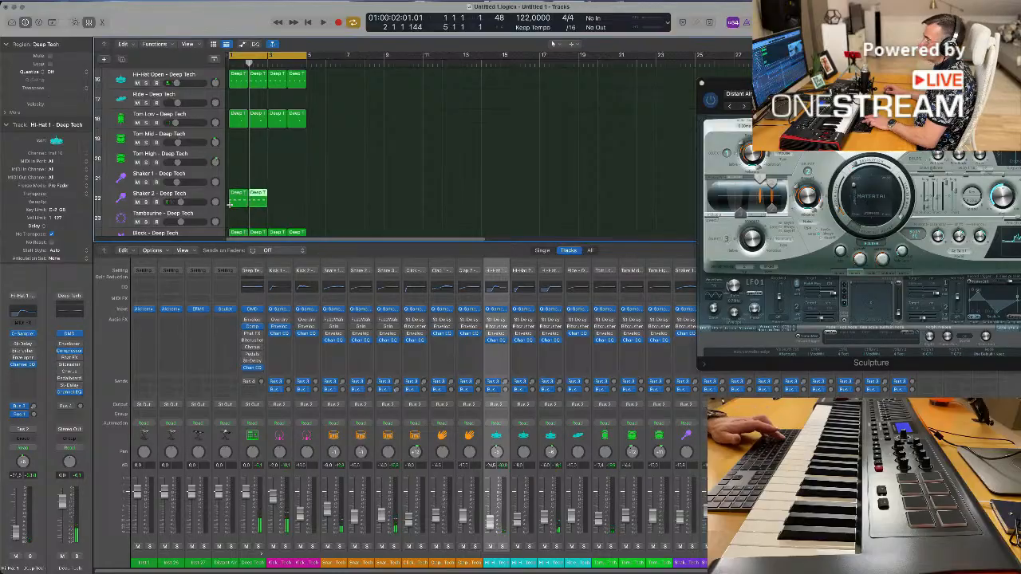
key(super+r)
click(207, 194)
- Play the loop and adjust the Shaker 2 track's send level to the Delay bus
key(space)
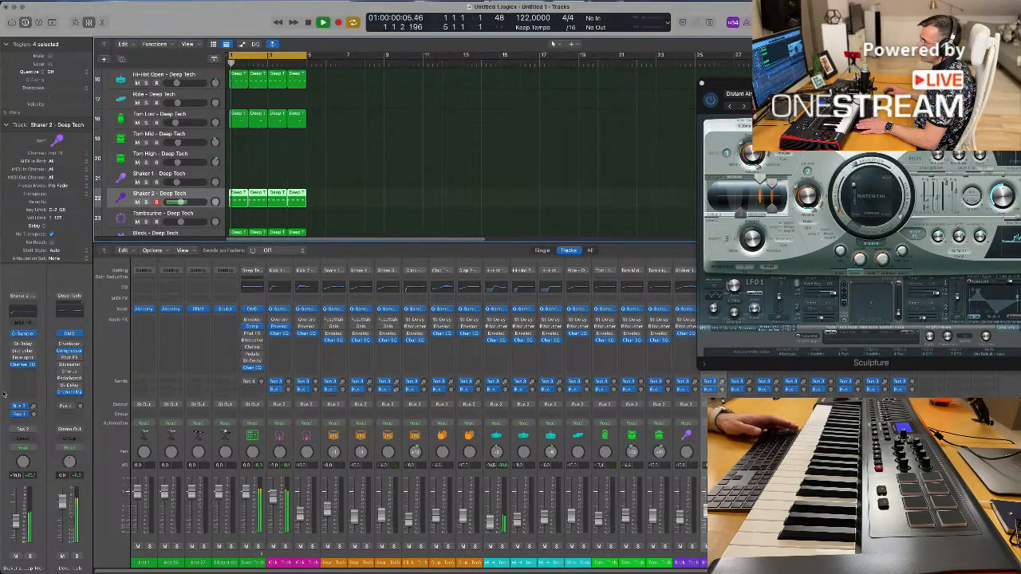
drag(34, 414, 35, 411)
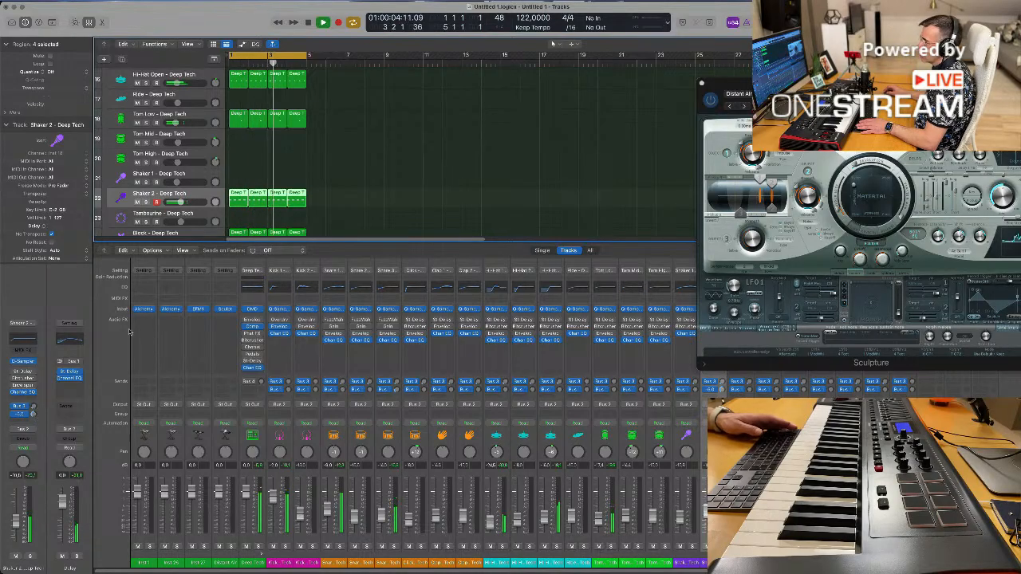
key(space)
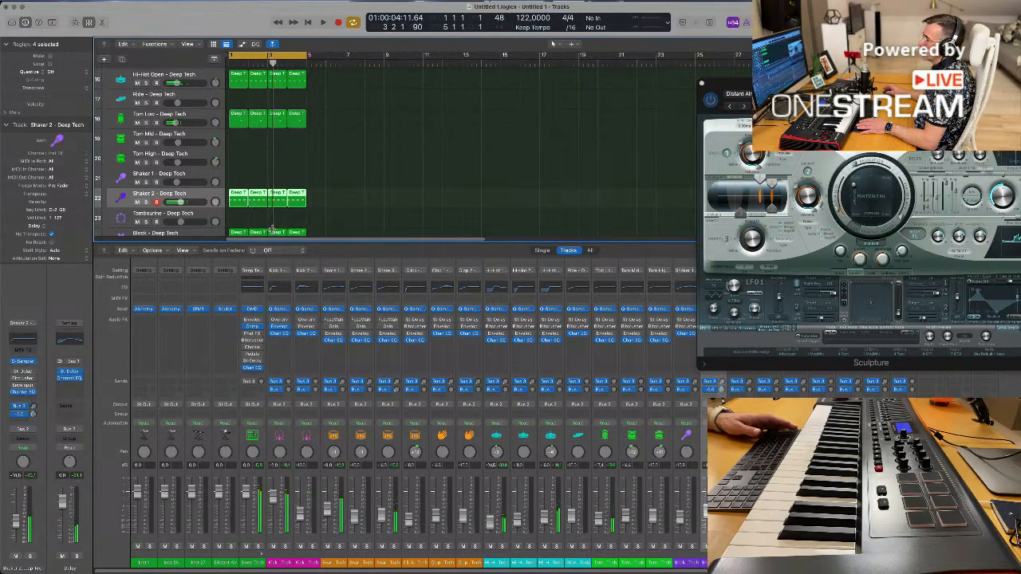
- Double the Shaker 2 notes in all four regions into steady eighth notes starting on the beat, checking the placement by playback
double_click(234, 195)
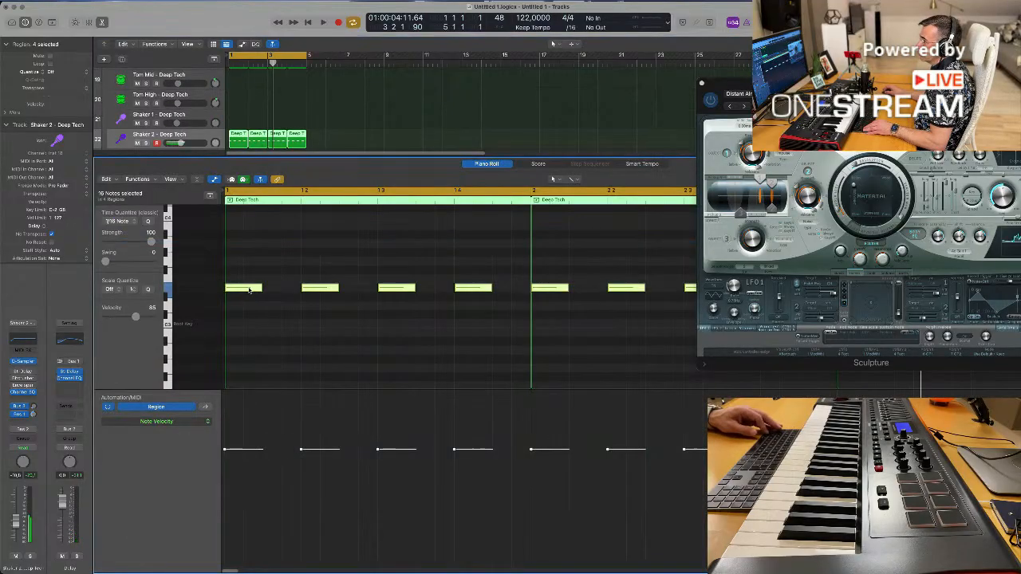
mouse_move(249, 290)
mouse_down()
mouse_move(290, 293)
mouse_move(244, 295)
mouse_move(255, 290)
mouse_up()
key(space)
scroll(283, 327, down, 3)
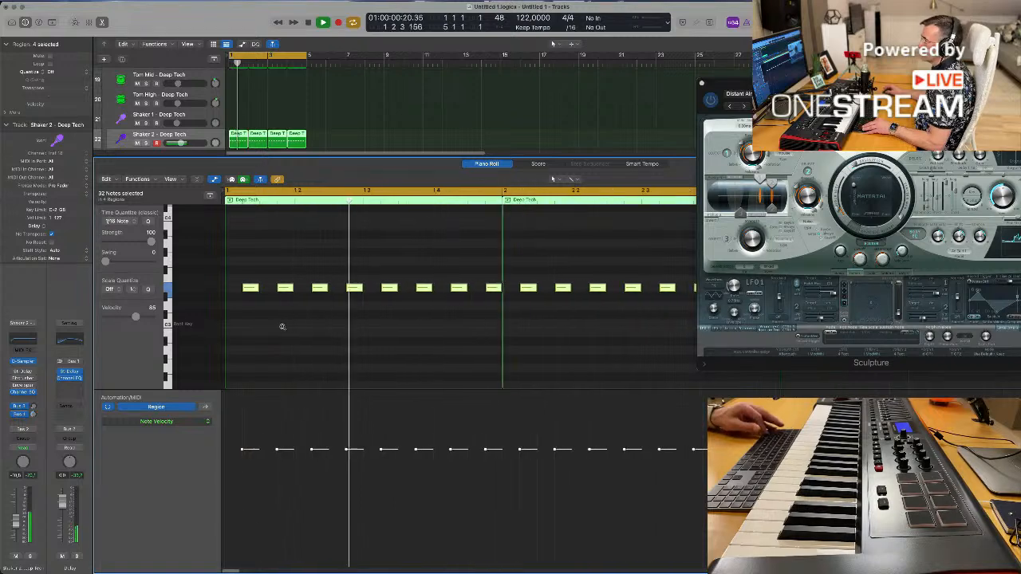
key(space)
key(space)
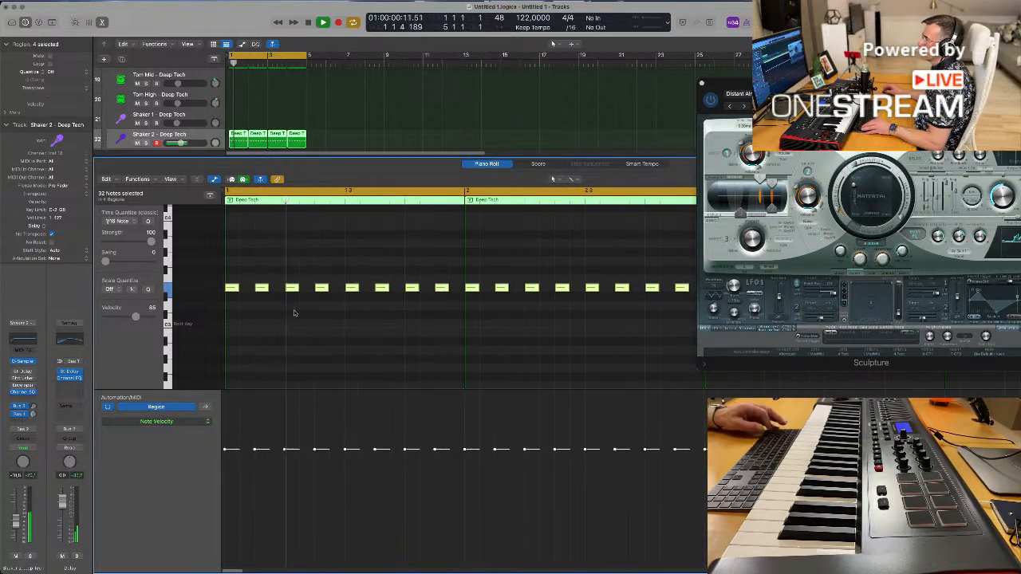
- Lower the Shaker 2 track's volume slightly while playing the eighth-note pattern
scroll(312, 287, down, 2)
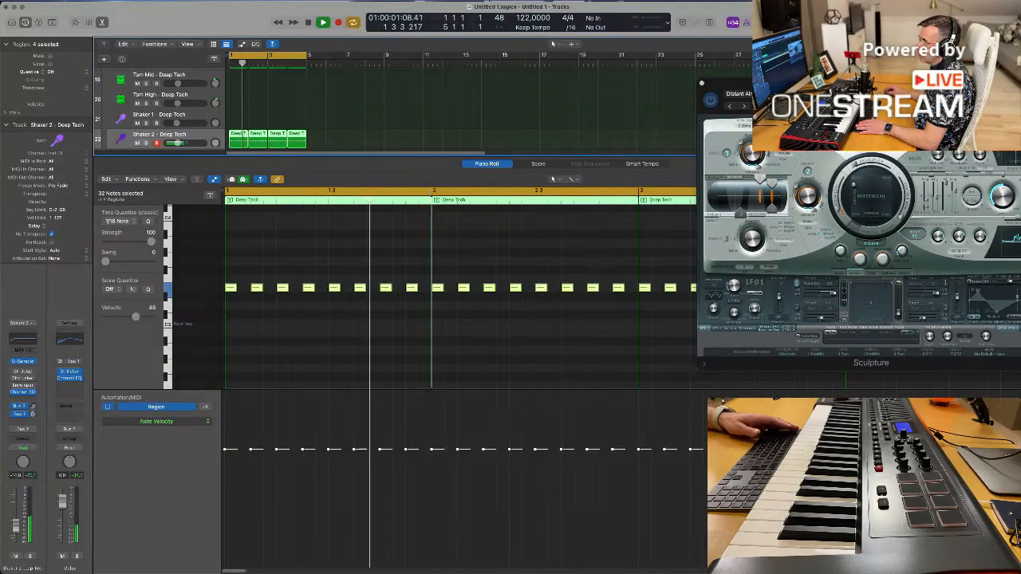
key(space)
key(space)
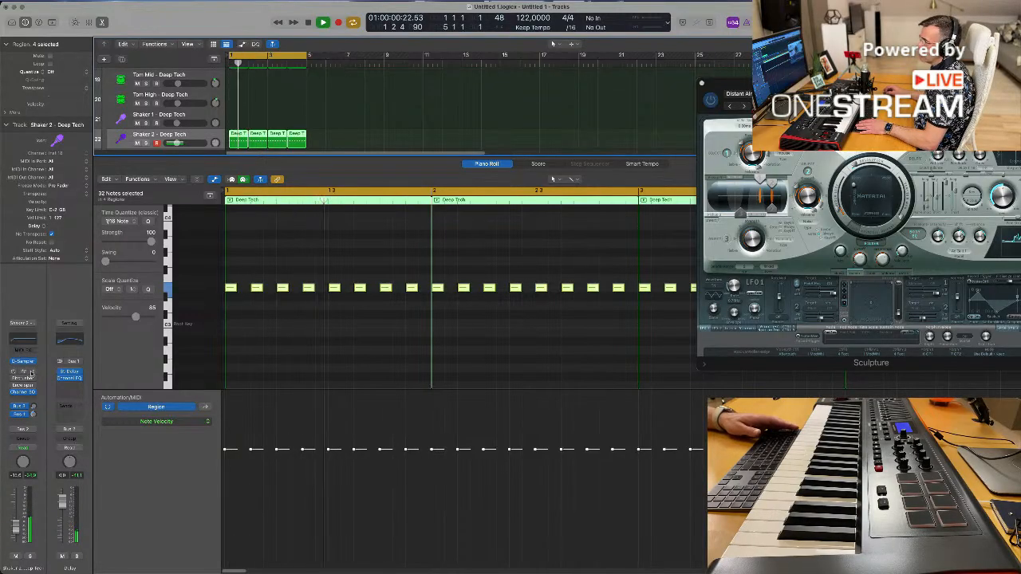
- Replace the Stereo Delay on the Shaker 2 channel with a stereo Sample Delay
click(35, 372)
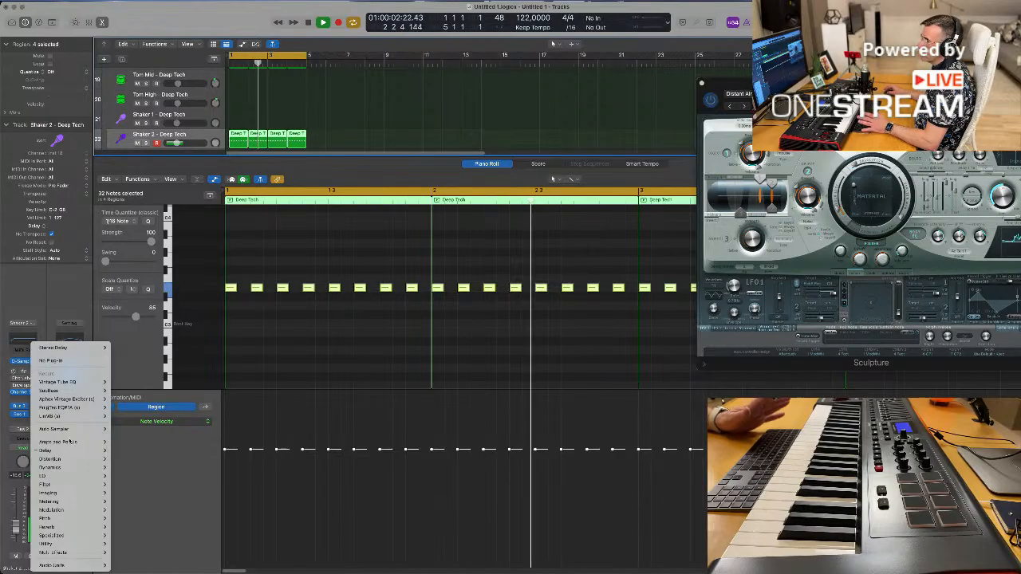
mouse_move(60, 475)
mouse_move(78, 452)
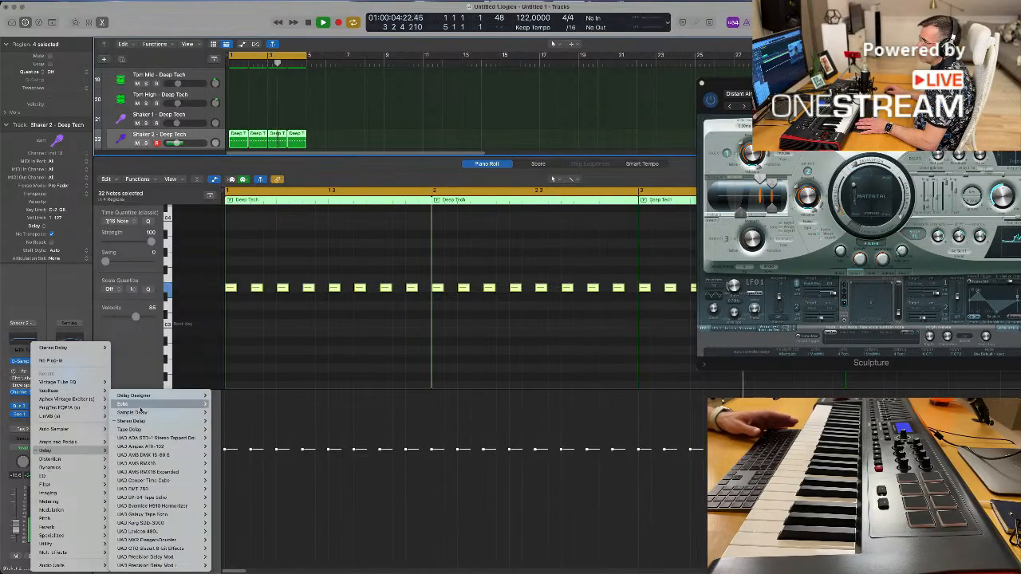
mouse_move(154, 397)
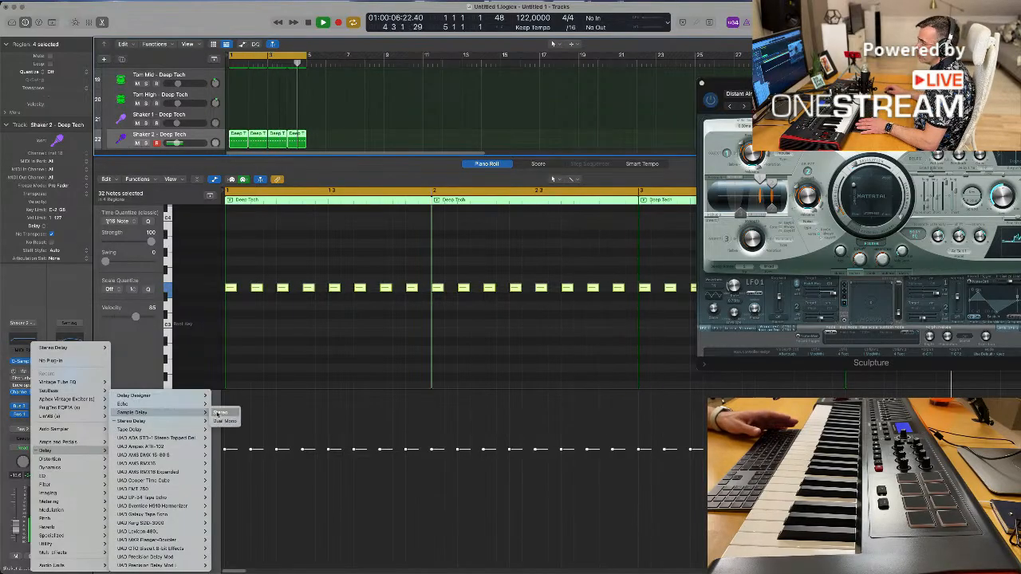
click(223, 413)
key(space)
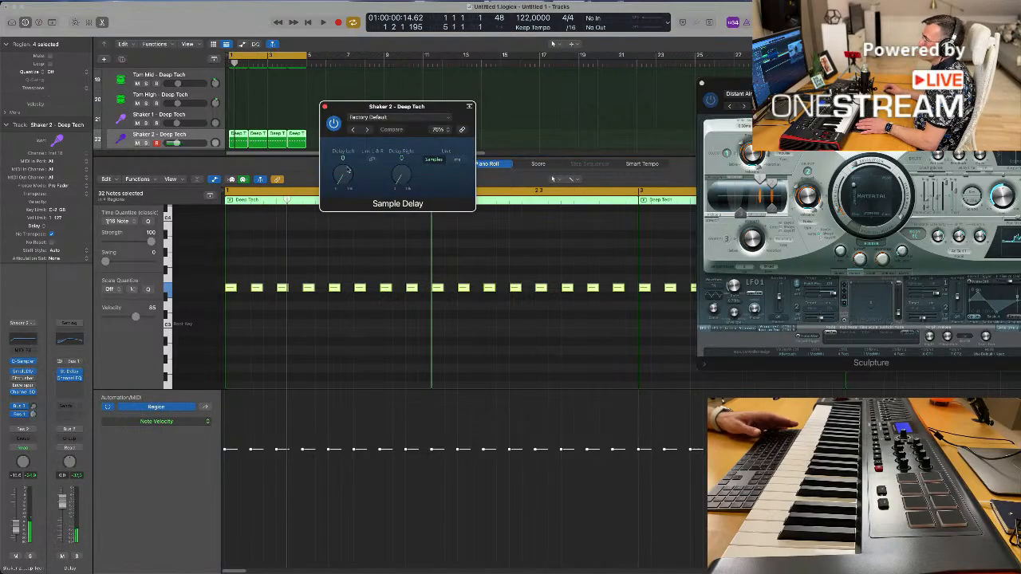
- Set the Shaker 2 Sample Delay to 10 samples left and 20 samples right, and close the plug-in
key(space)
drag(346, 179, 351, 165)
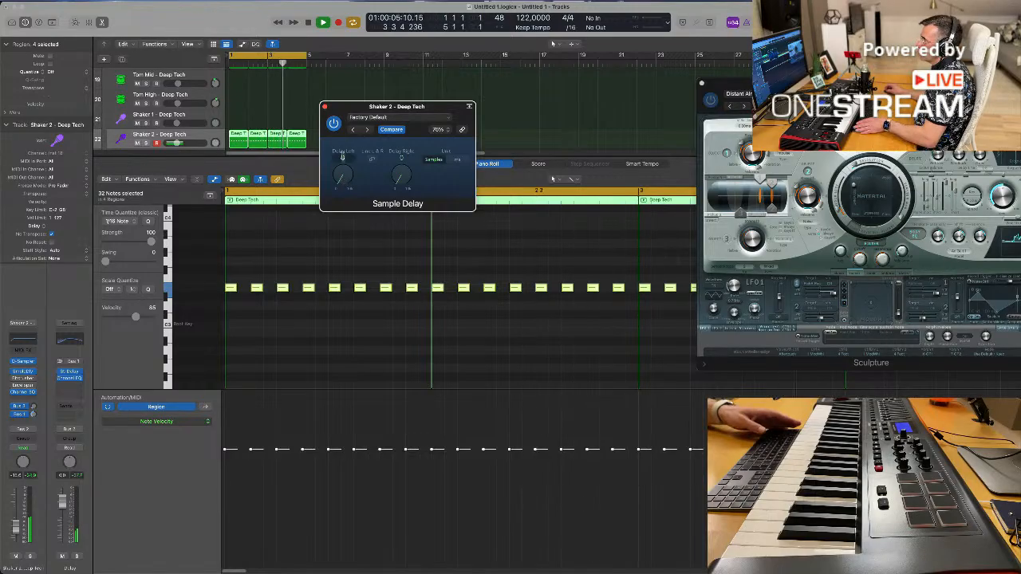
text(10)
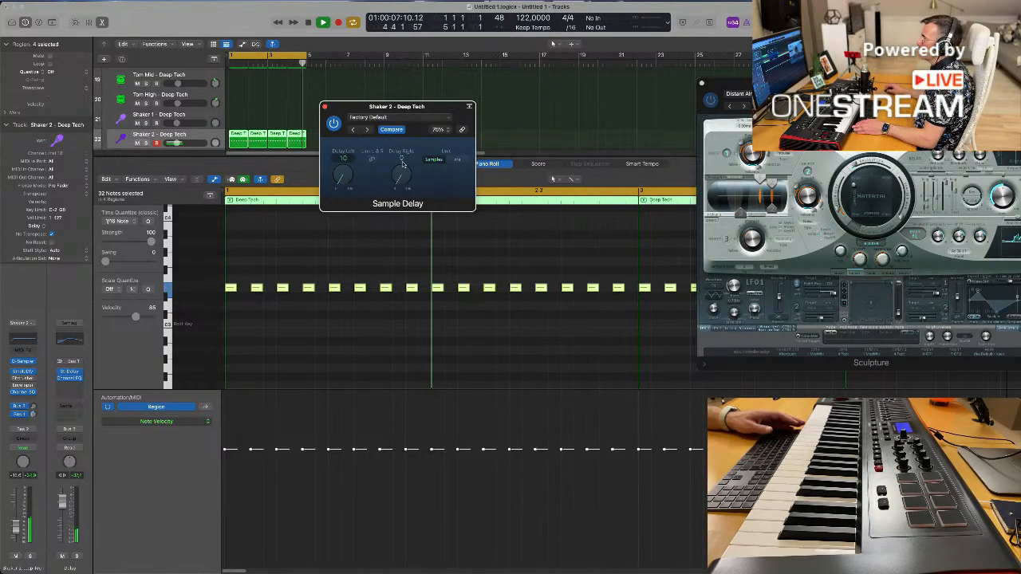
text(20)
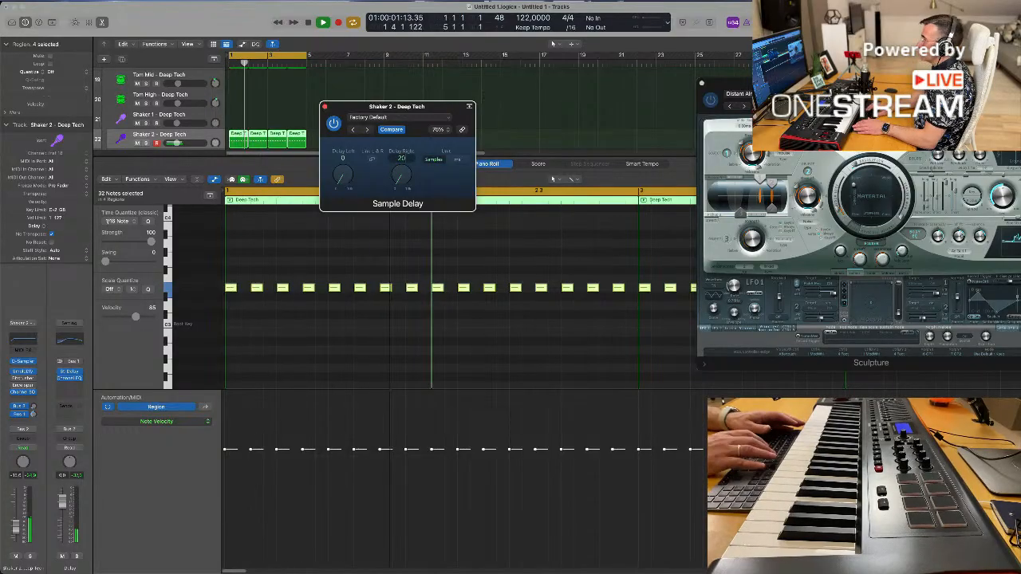
key(Return)
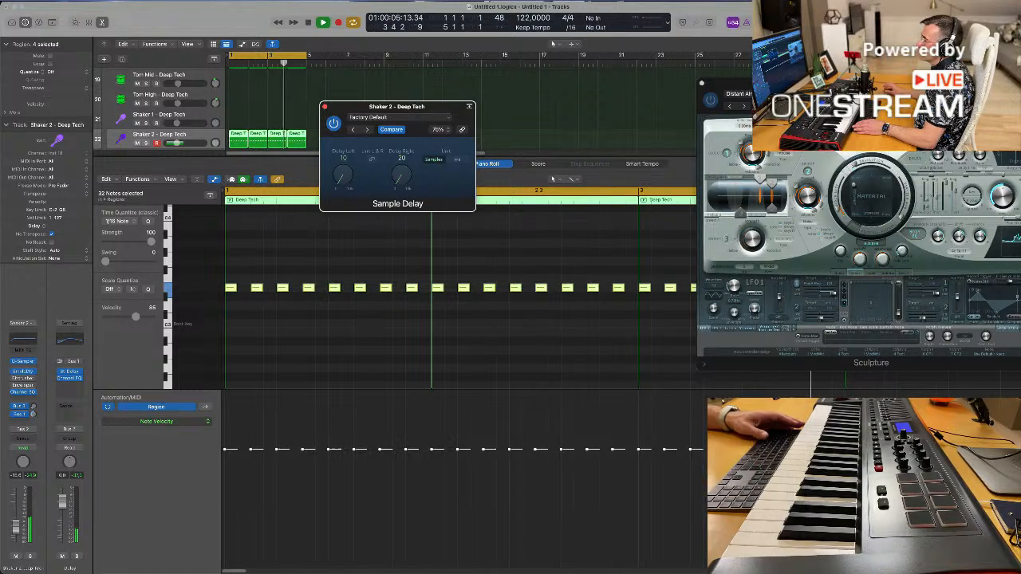
click(326, 107)
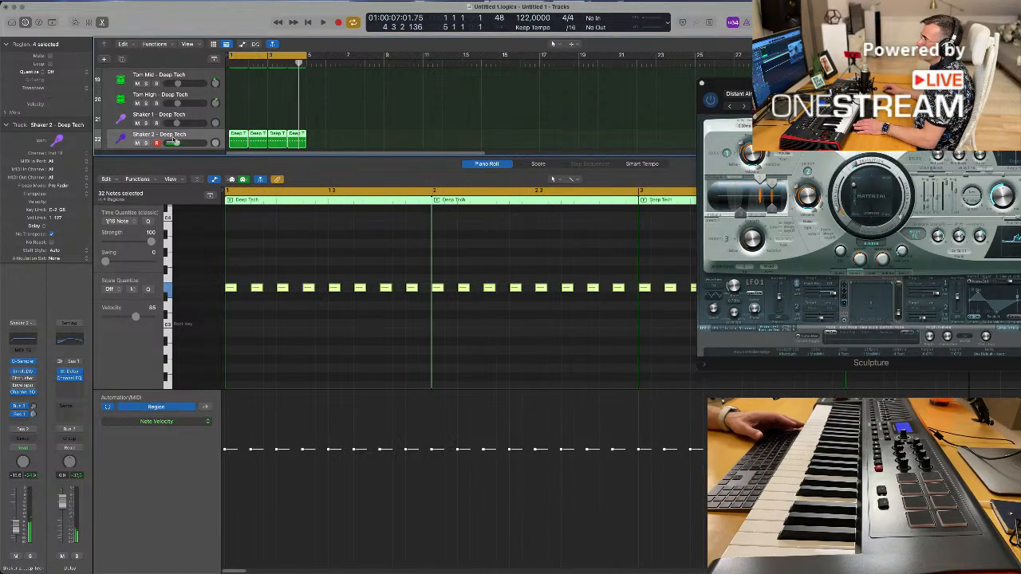
- Solo Shaker 2 and compare its sound with the Sample Delay on and bypassed
click(147, 143)
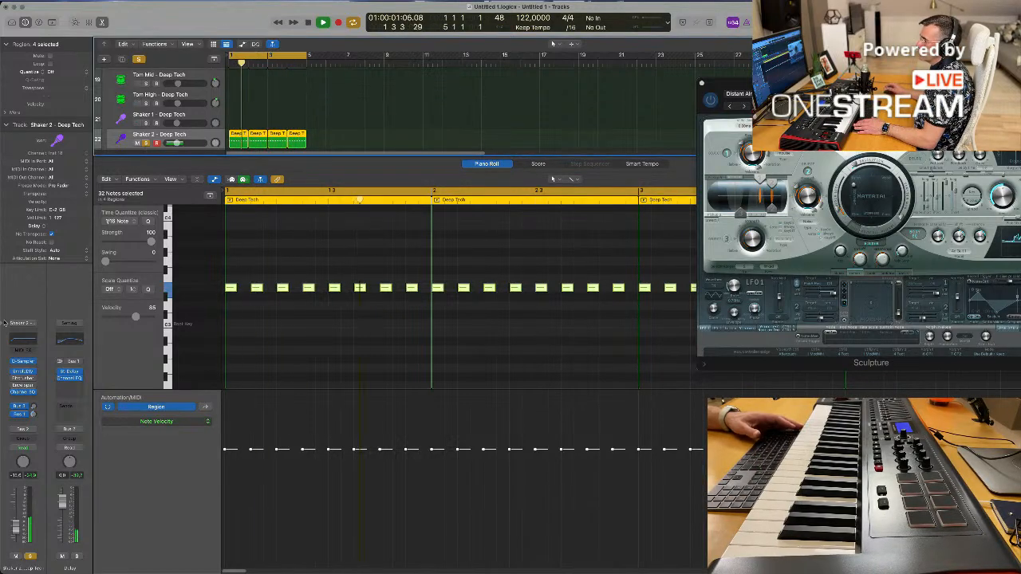
key(space)
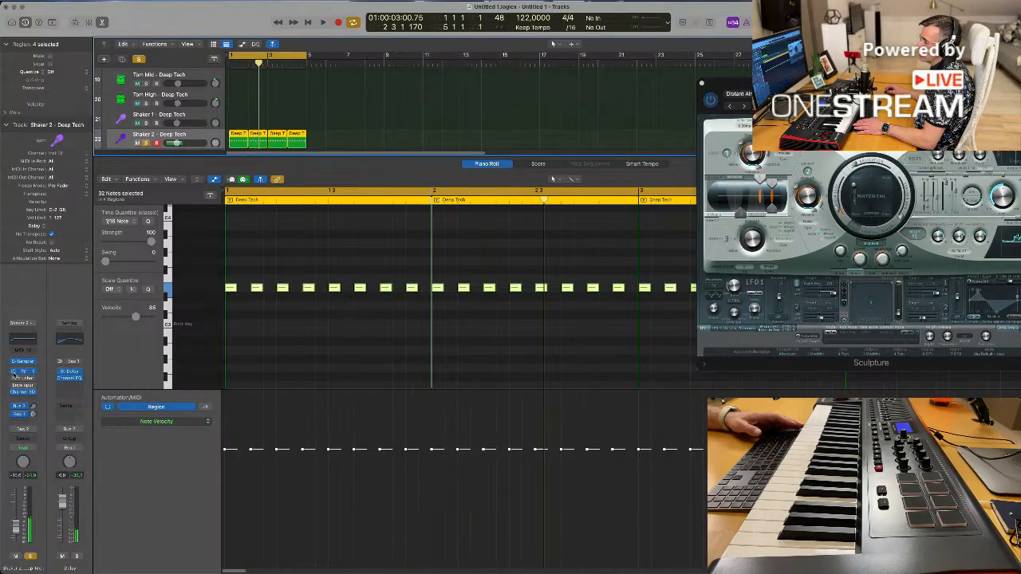
key(space)
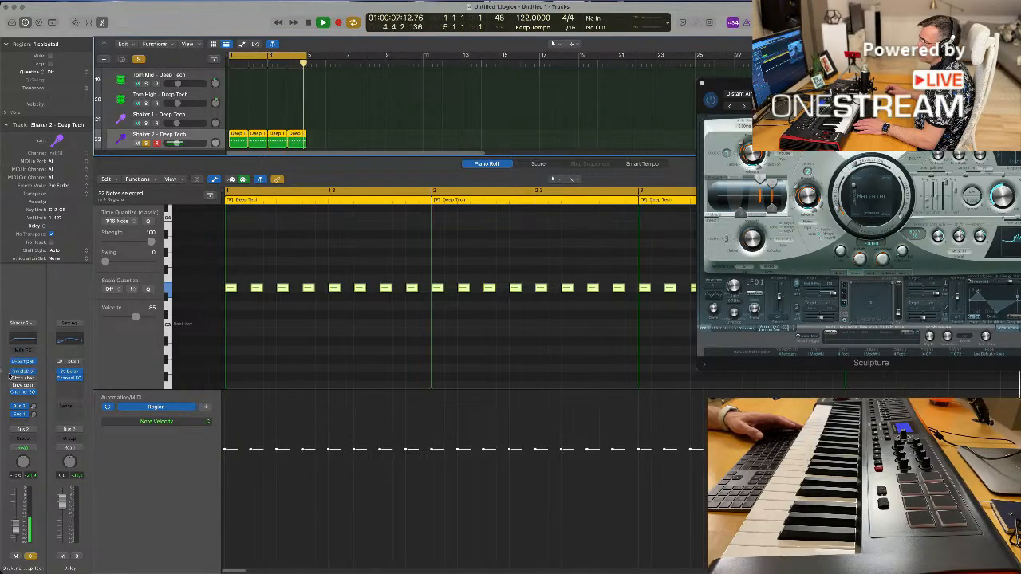
click(23, 371)
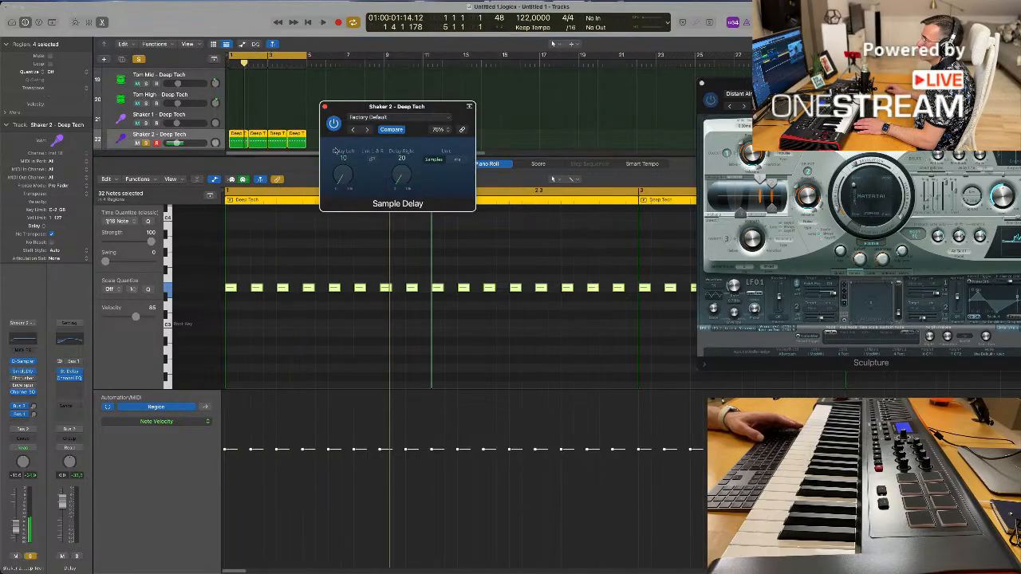
key(space)
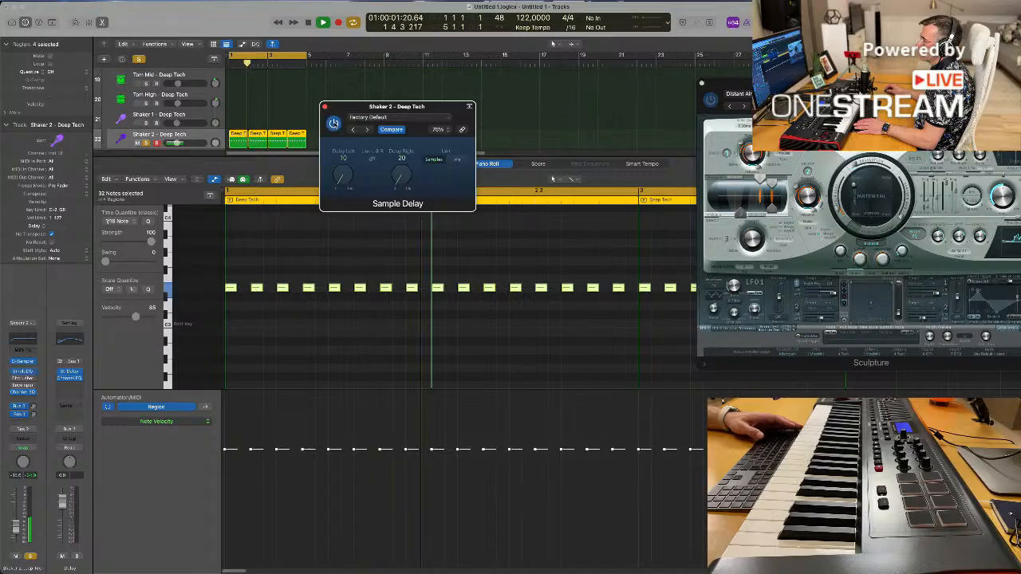
click(333, 124)
- Try Sample Delay times of 543 samples left and 458 samples right, and link both channels
drag(327, 180, 341, 151)
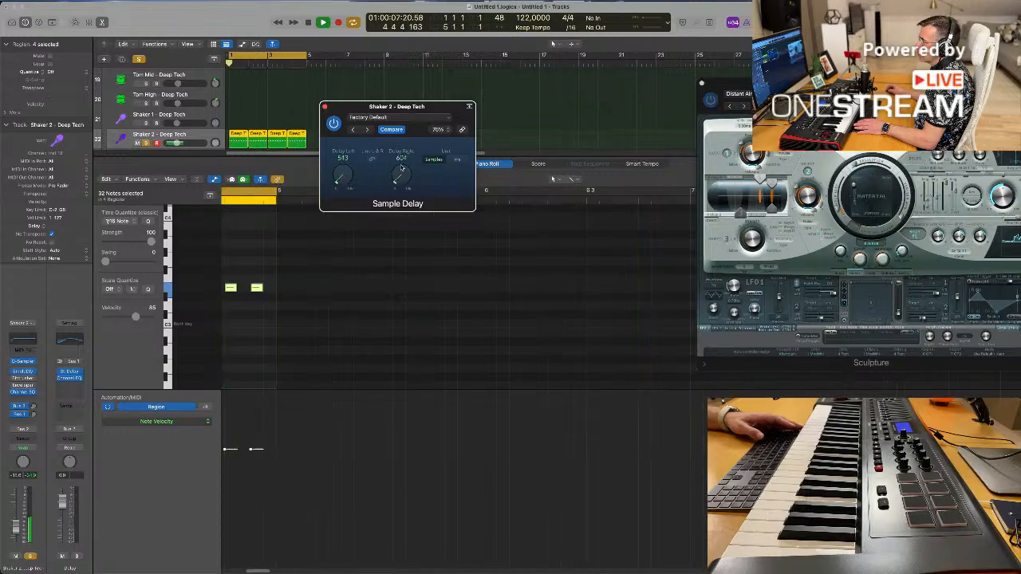
drag(399, 179, 401, 173)
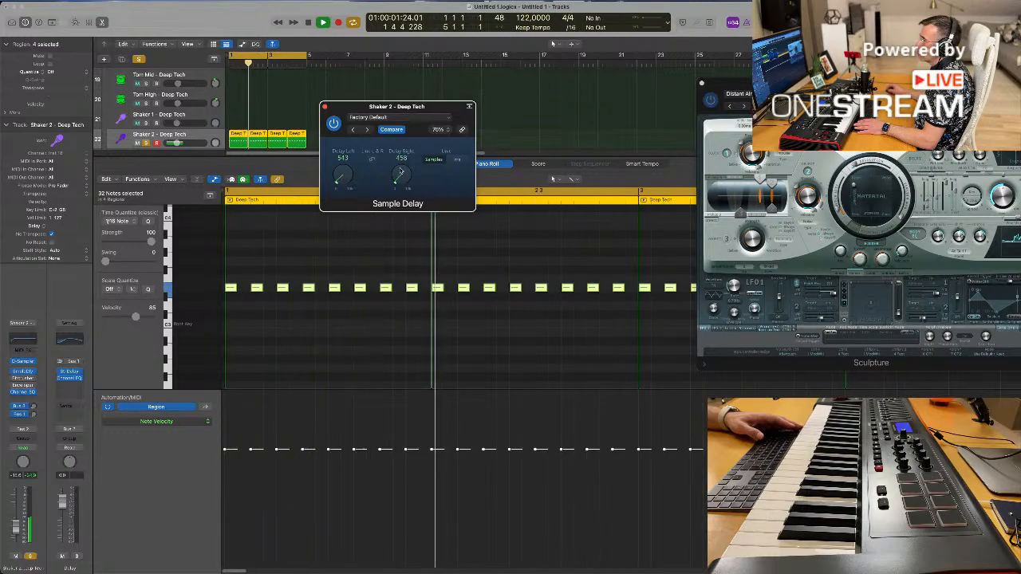
click(372, 161)
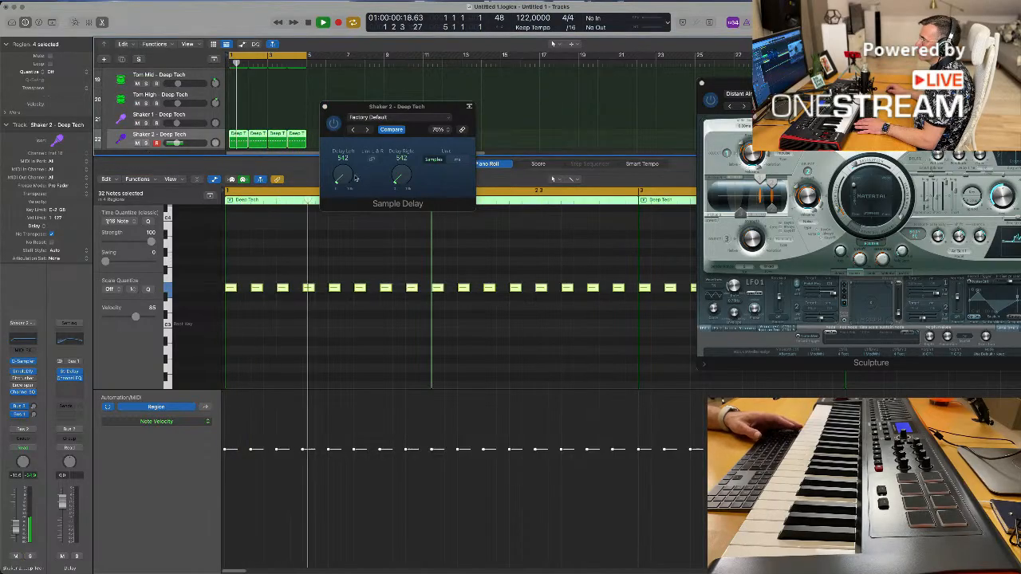
- Return the Shaker 2 Sample Delay to 10 samples left and 20 samples right
drag(344, 157, 342, 198)
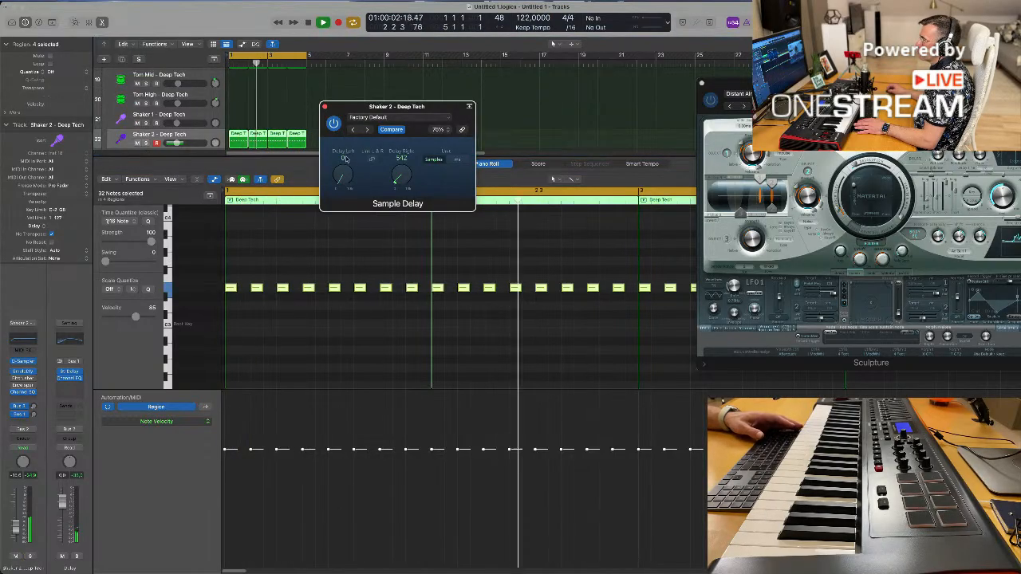
scroll(344, 158, up, 10)
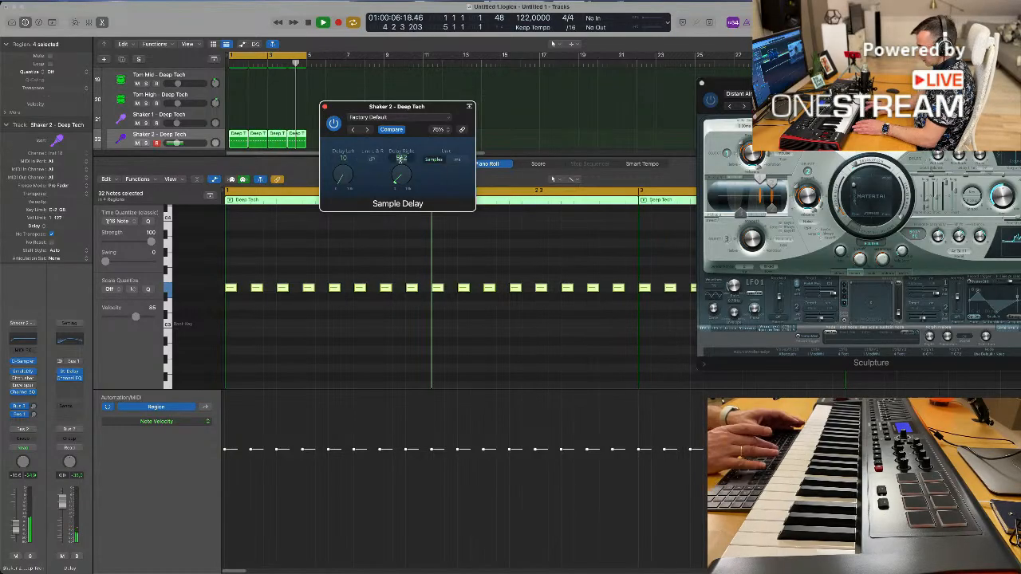
text(20)
key(Return)
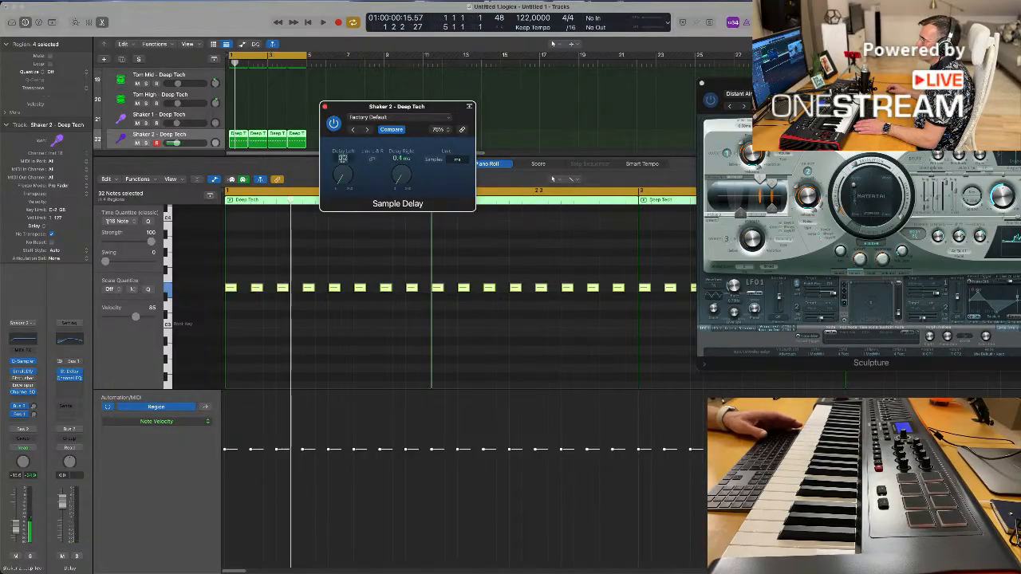
- Set the Sample Delay in milliseconds, with 10 ms on the left and 20 ms on the right
text(10)
key(Return)
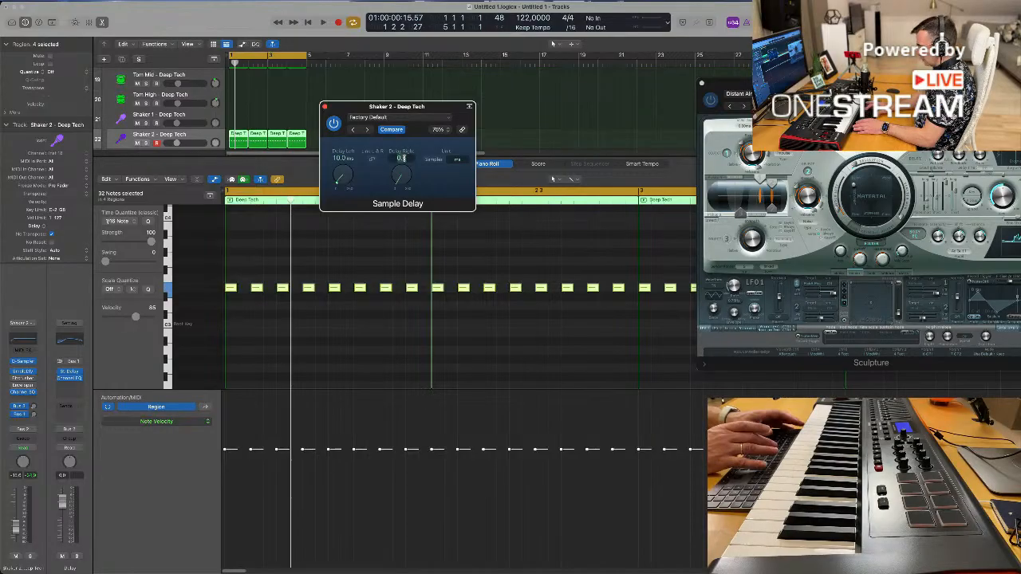
key(Return)
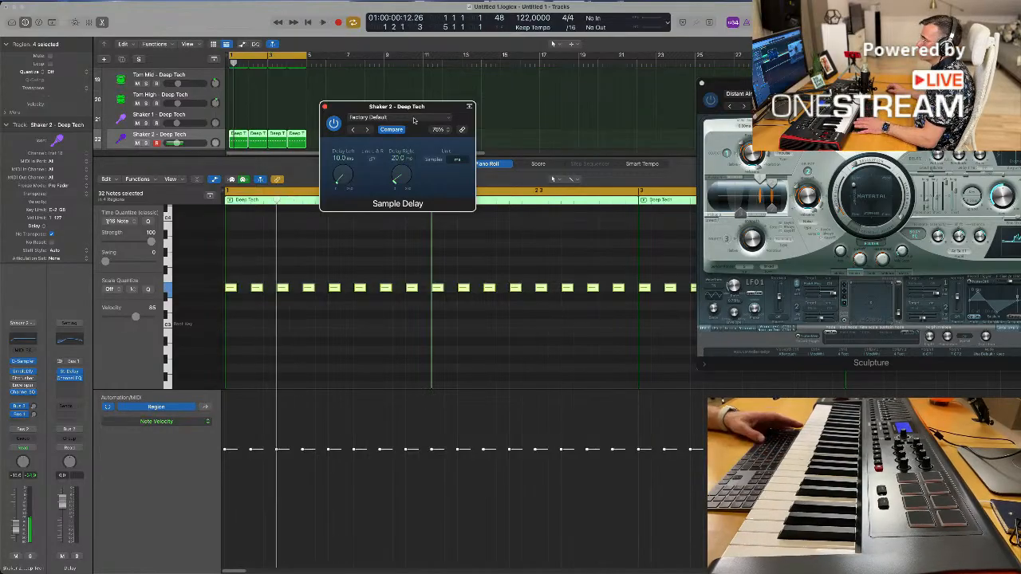
- Move the Sample Delay window aside, audition Shaker 2 soloed and in the full mix, and lower its level slightly
drag(324, 131, 640, 149)
key(space)
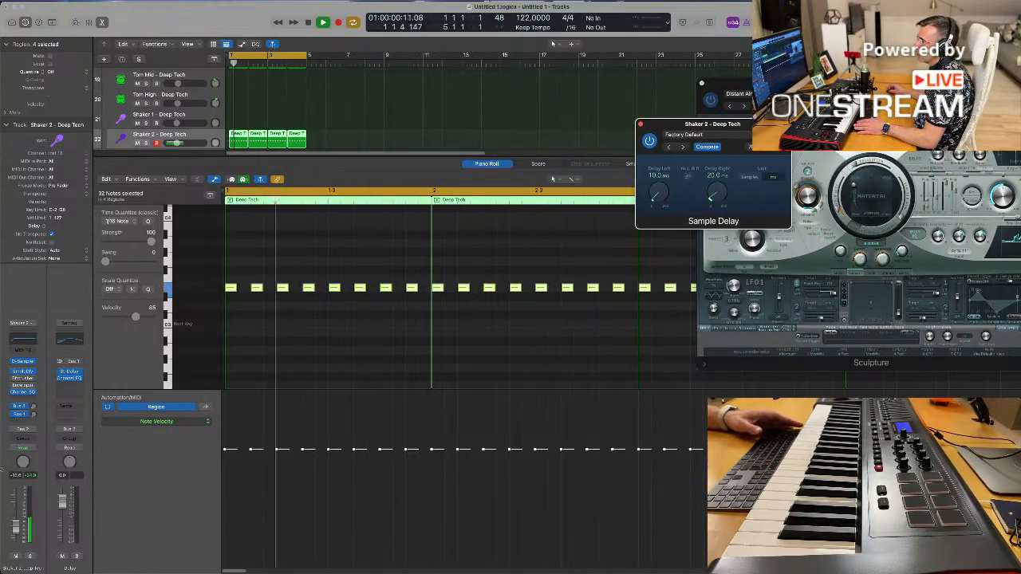
key(space)
key(space)
click(31, 557)
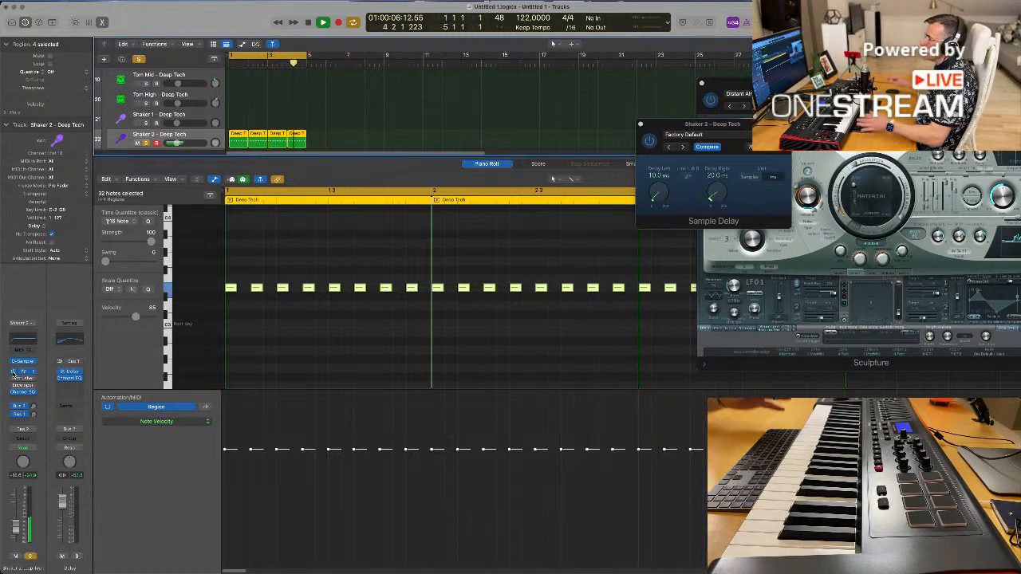
click(30, 556)
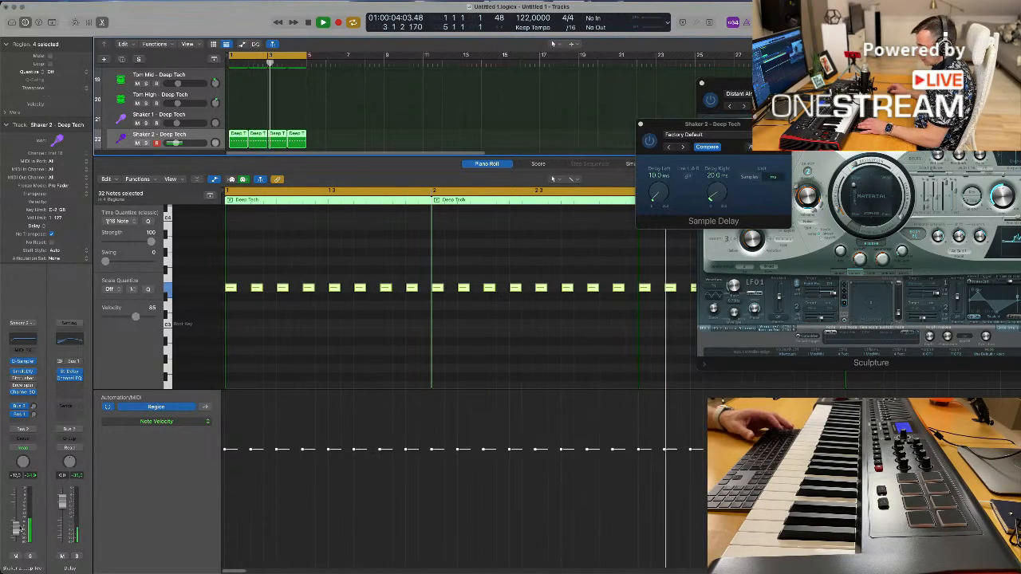
- Close the Piano Roll to show the full track list and replay the drum loop from the start
key(e)
scroll(434, 256, down, 1)
key(Return)
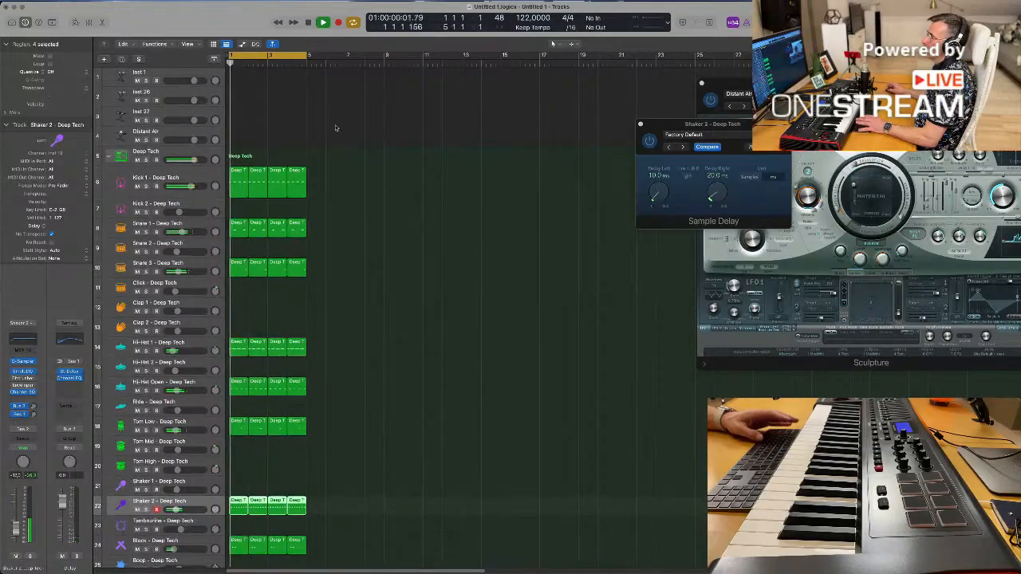
- Select the Inst 27 track, increase its track height, and open its EFM1 synthesizer in an enlarged window
click(123, 77)
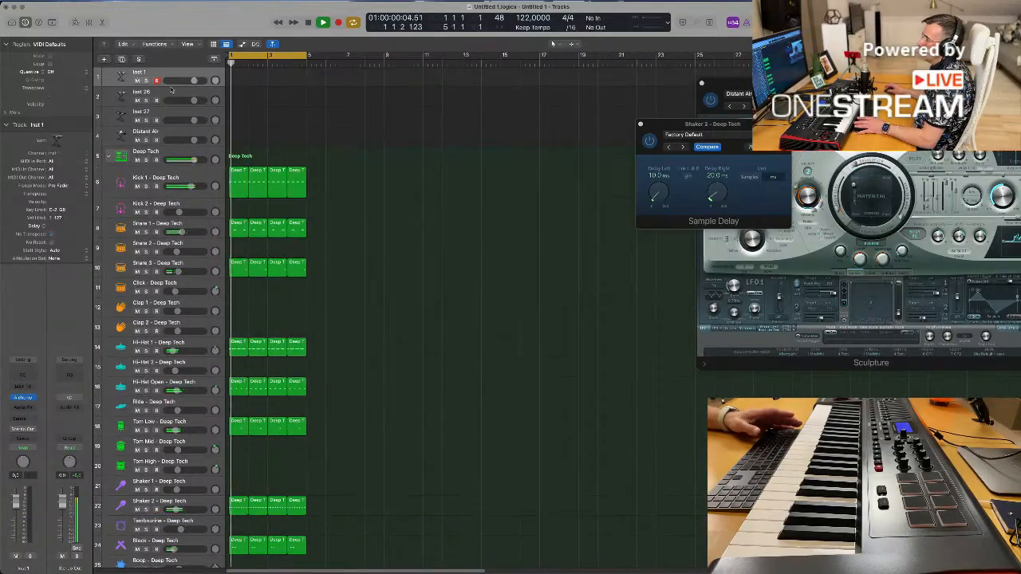
click(149, 93)
key(space)
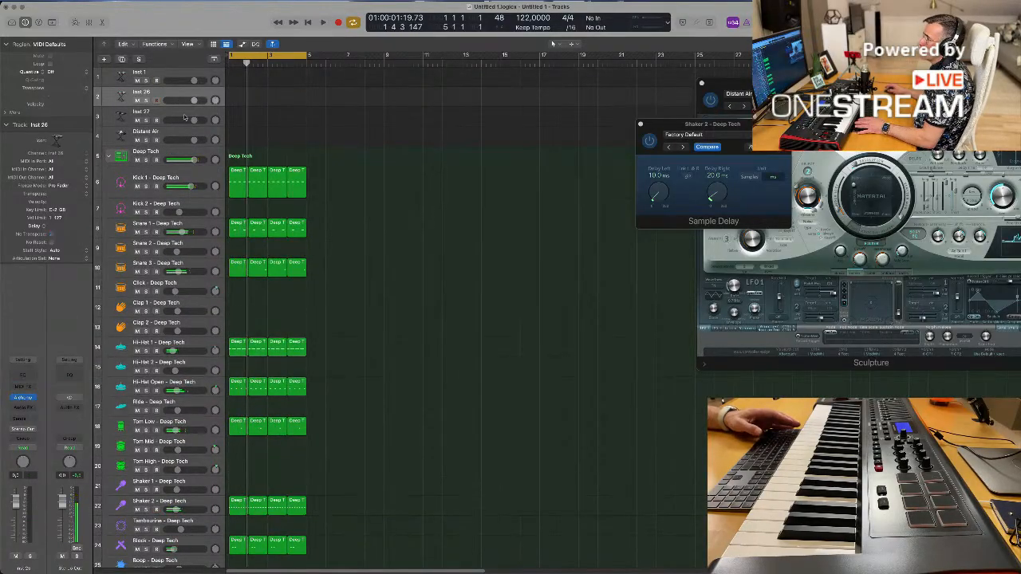
click(184, 118)
key(space)
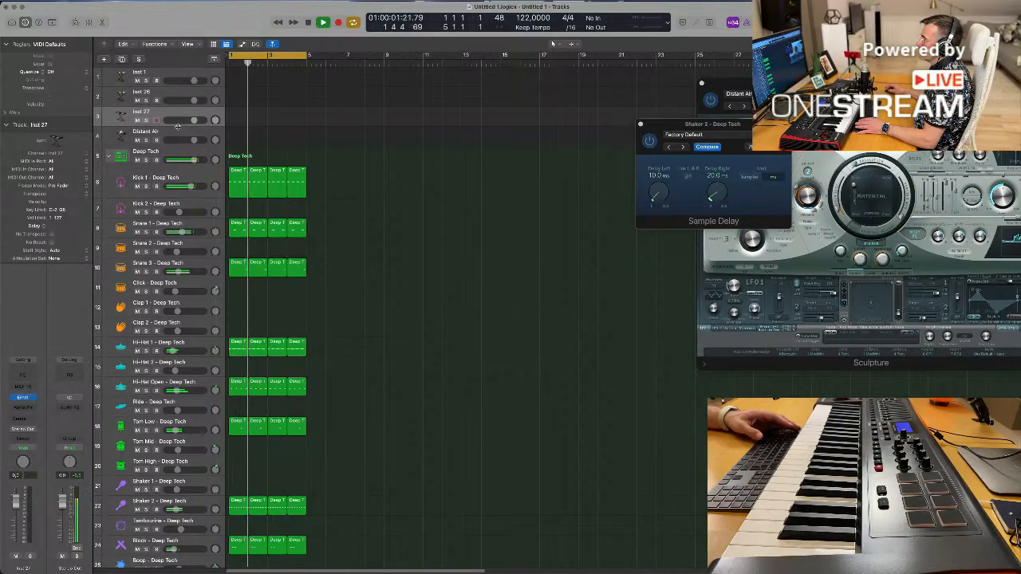
drag(178, 126, 160, 156)
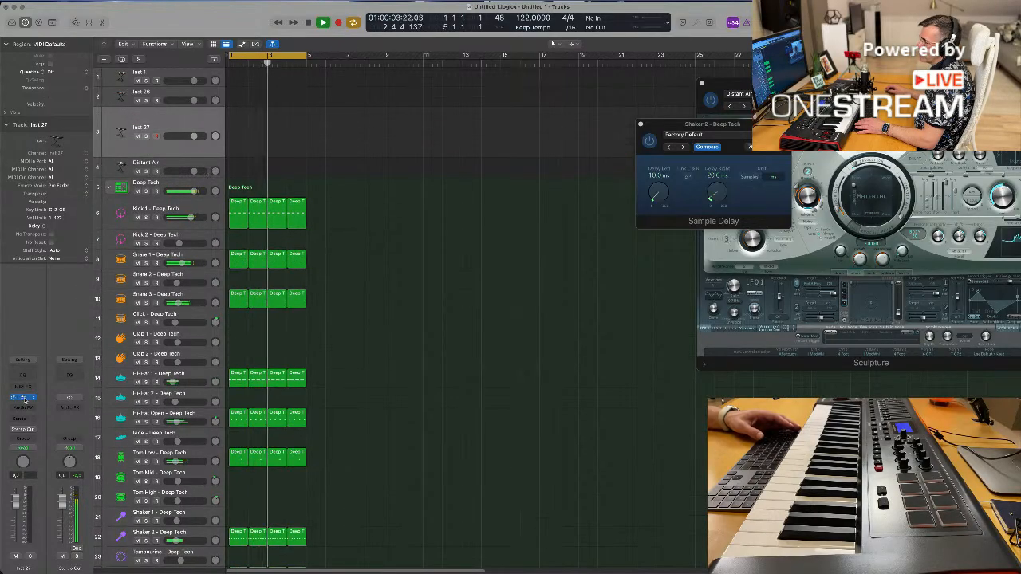
click(24, 398)
drag(626, 131, 448, 106)
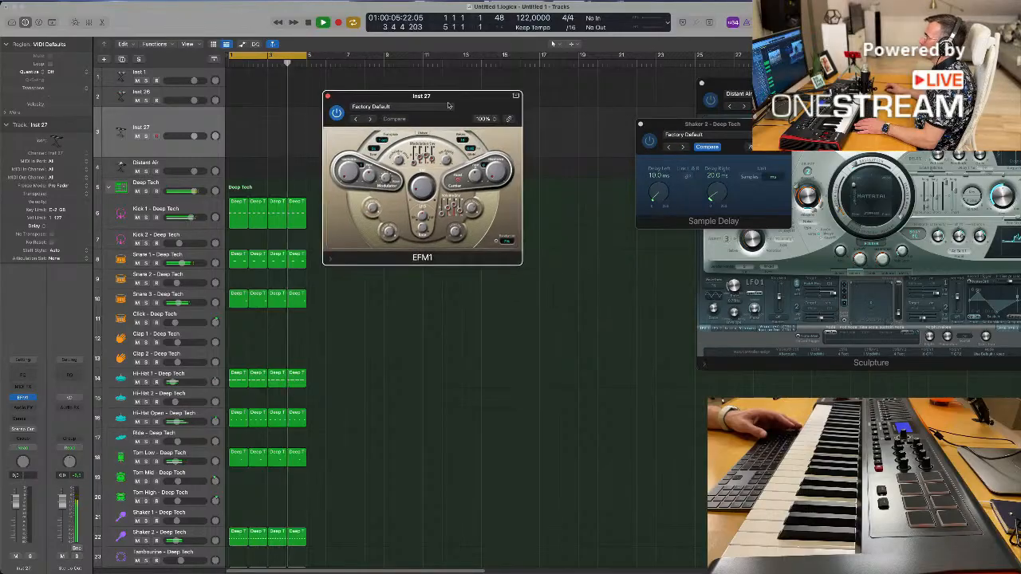
drag(521, 266, 593, 319)
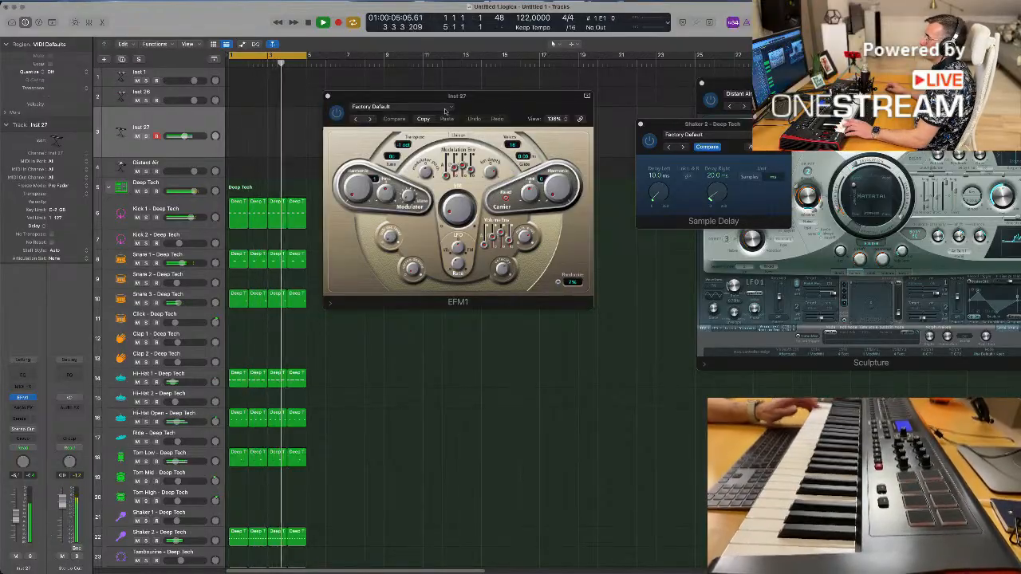
- Try the Evolving Lead and Funk Lead presets in EFM1, and load Dark Attack Bass from the FM Bass presets
click(369, 120)
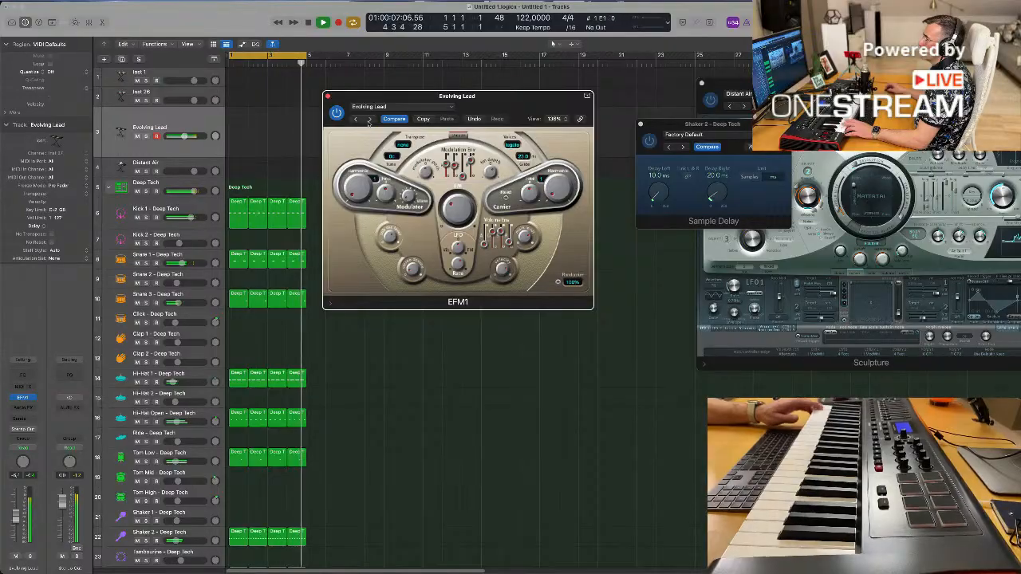
click(368, 119)
click(424, 108)
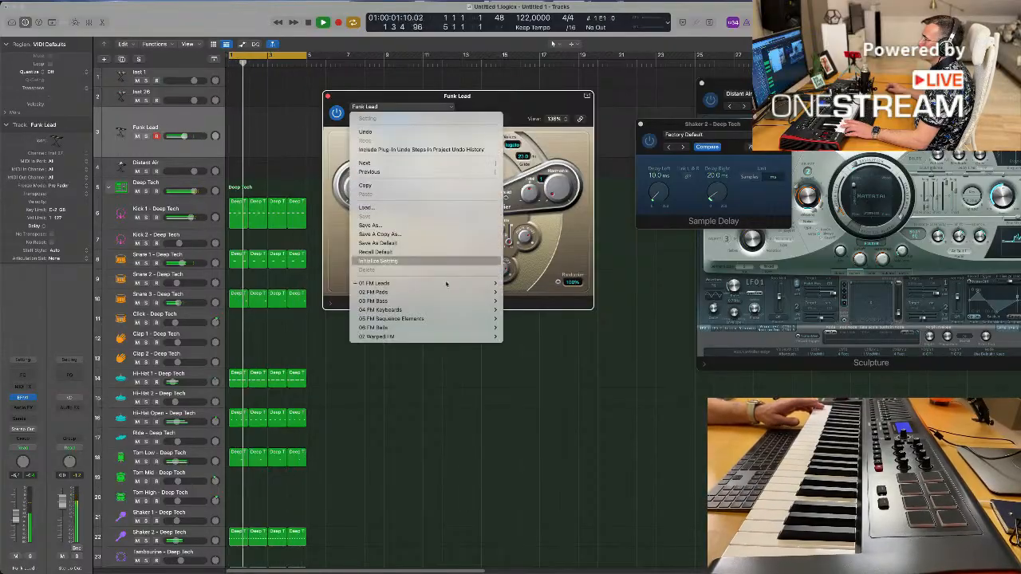
mouse_move(478, 301)
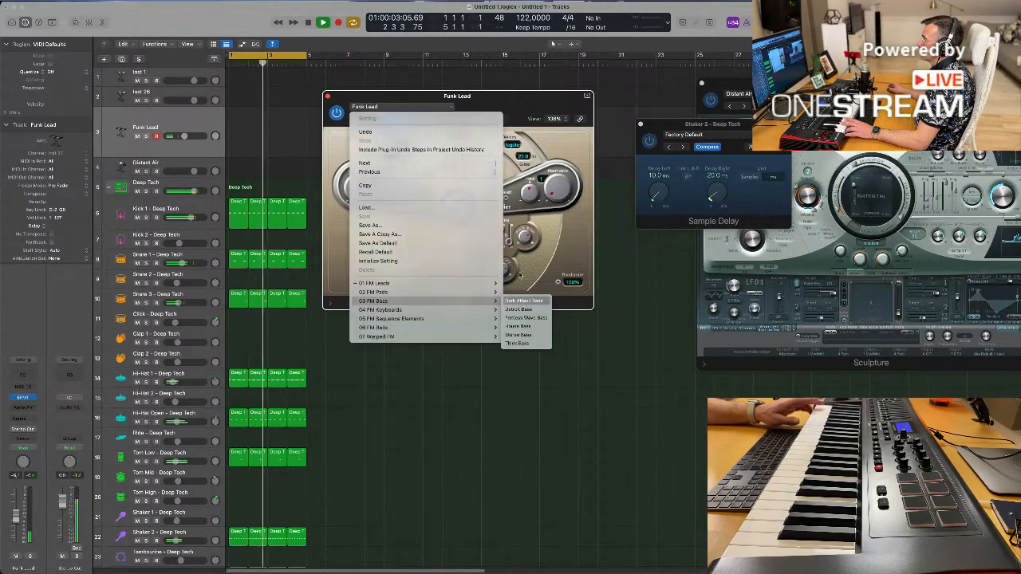
click(519, 303)
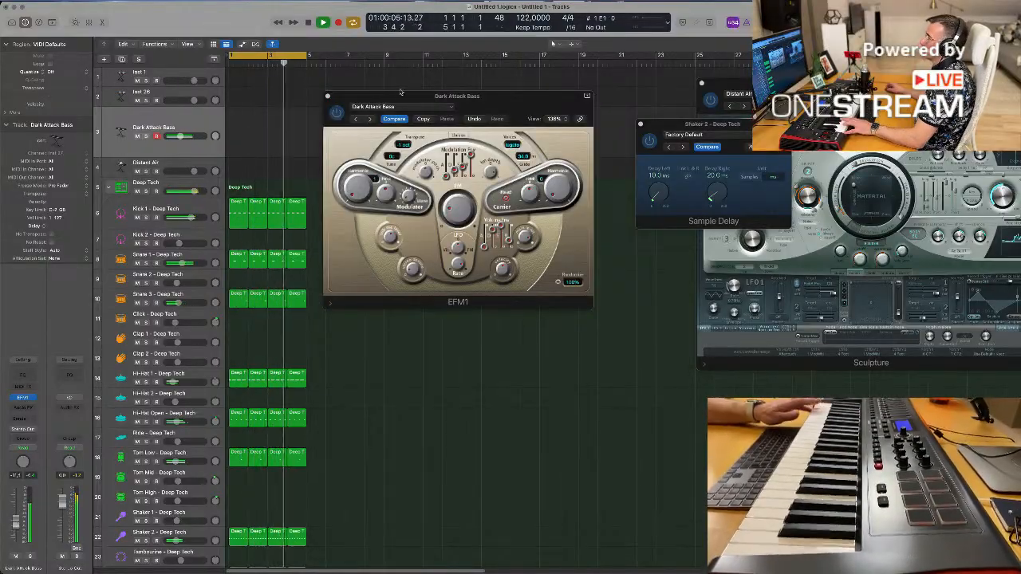
- Audition the other EFM1 bass presets over the beat, including Detroit Bass, House Bass, Stereo Bass and Thick Bass
click(366, 118)
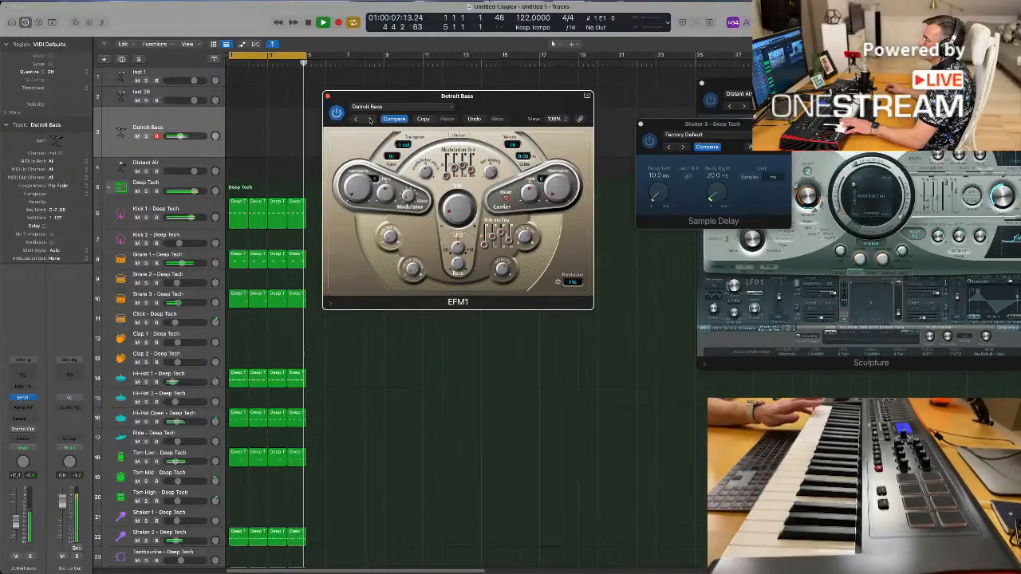
click(370, 119)
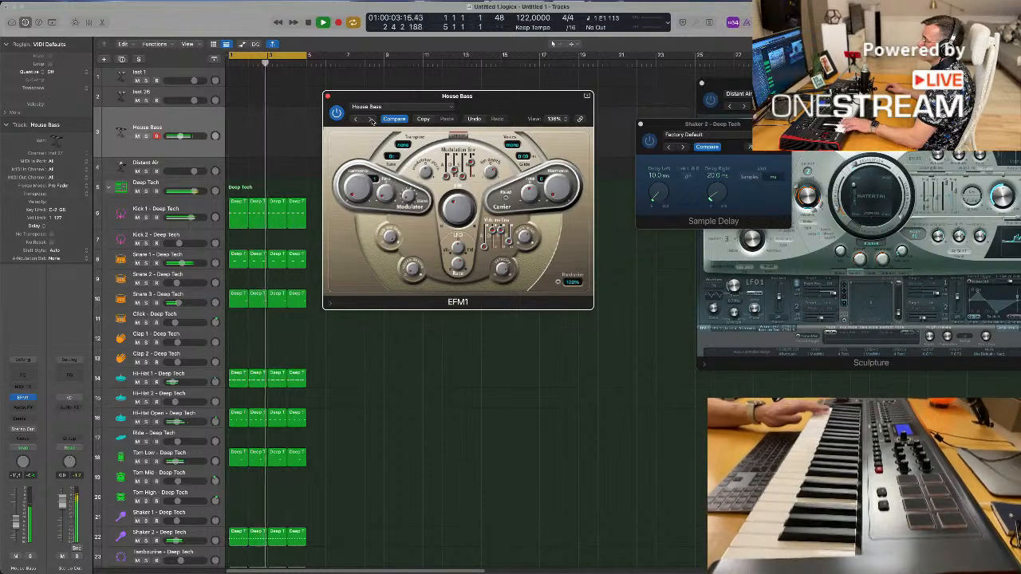
click(370, 119)
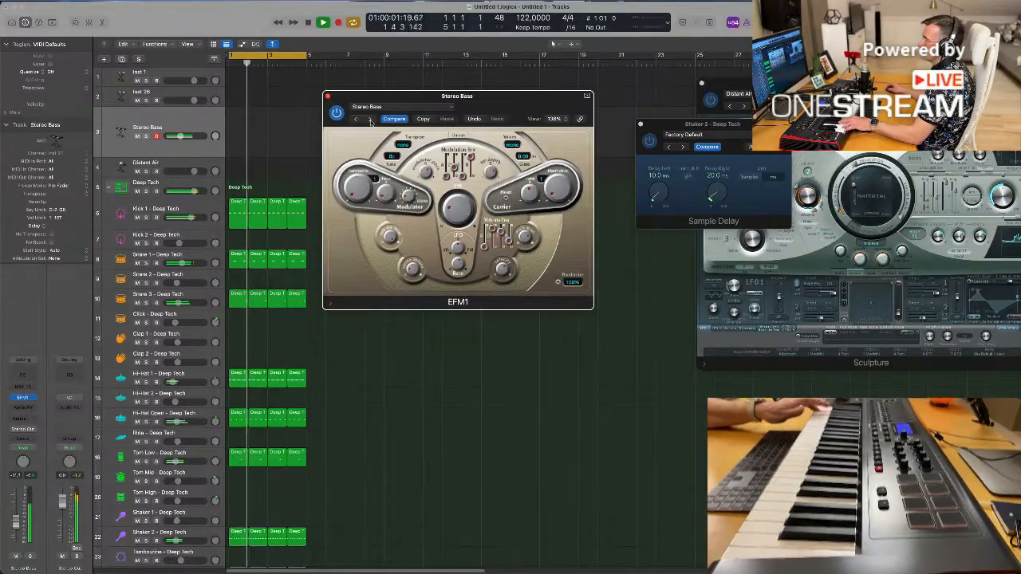
click(370, 119)
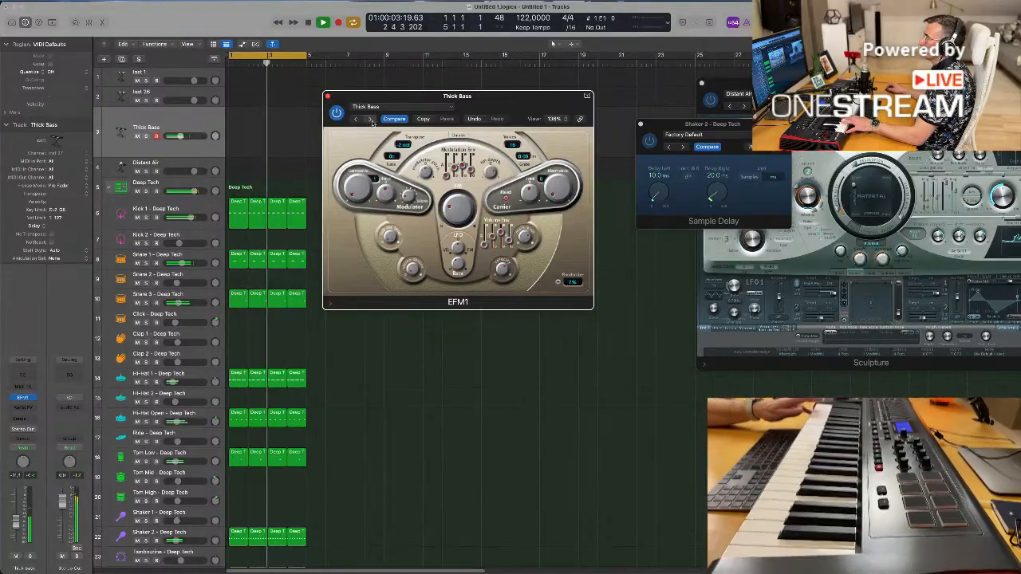
click(371, 120)
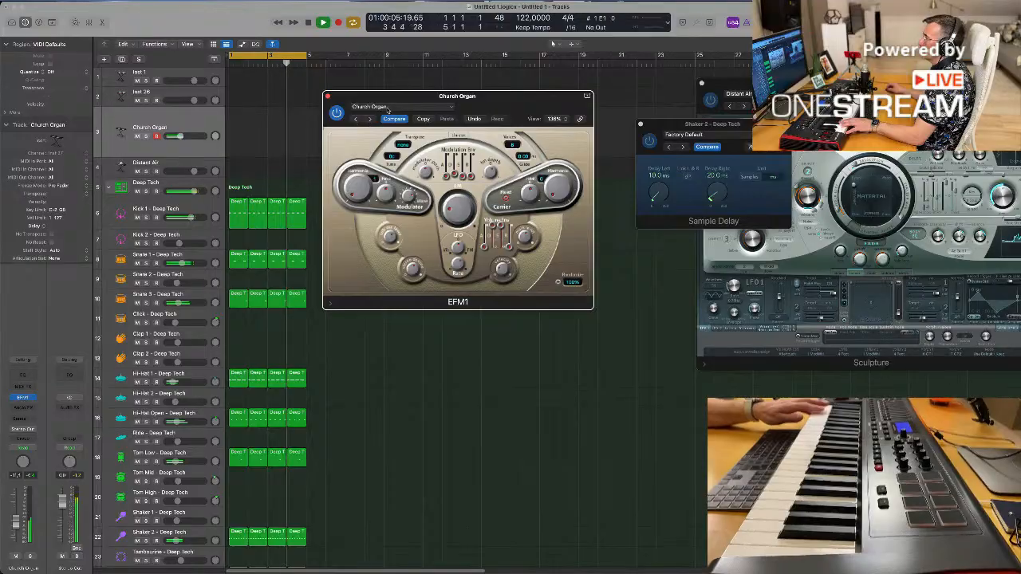
- Load the Dark Attack Bass preset from the FM Bass category and move the EFM1 window away from the drum regions
click(371, 107)
mouse_move(426, 302)
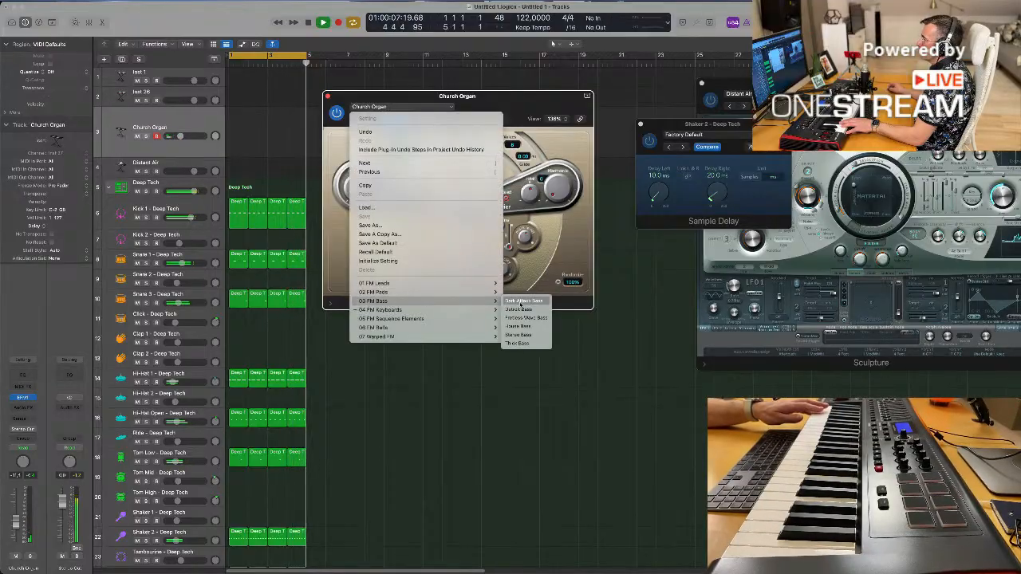
click(523, 301)
drag(490, 91, 464, 99)
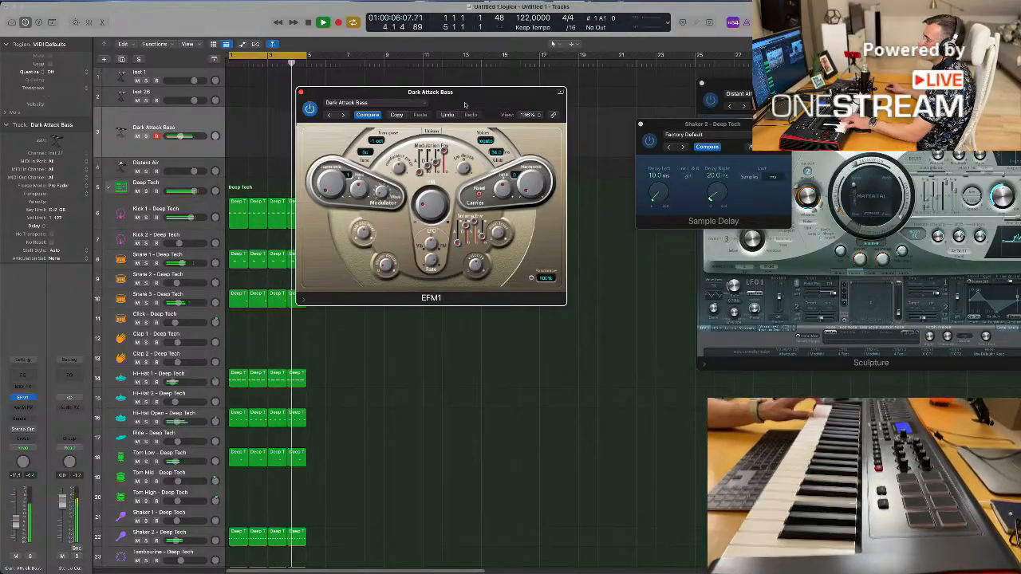
drag(402, 93, 538, 90)
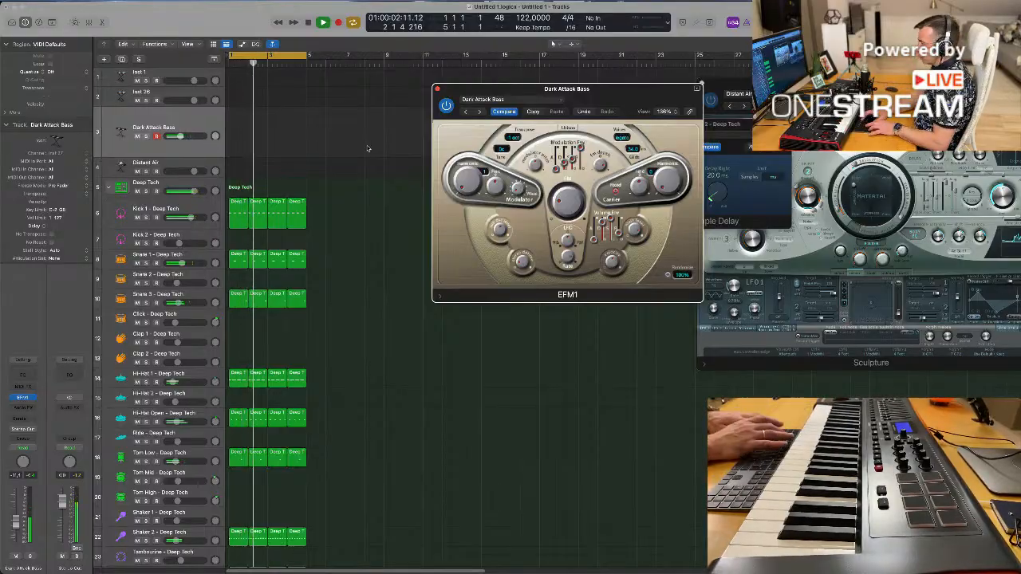
- Repeat the four-bar drum regions three times so that they fill 16 bars
key(super+r)
key(super+r)
key(super+r)
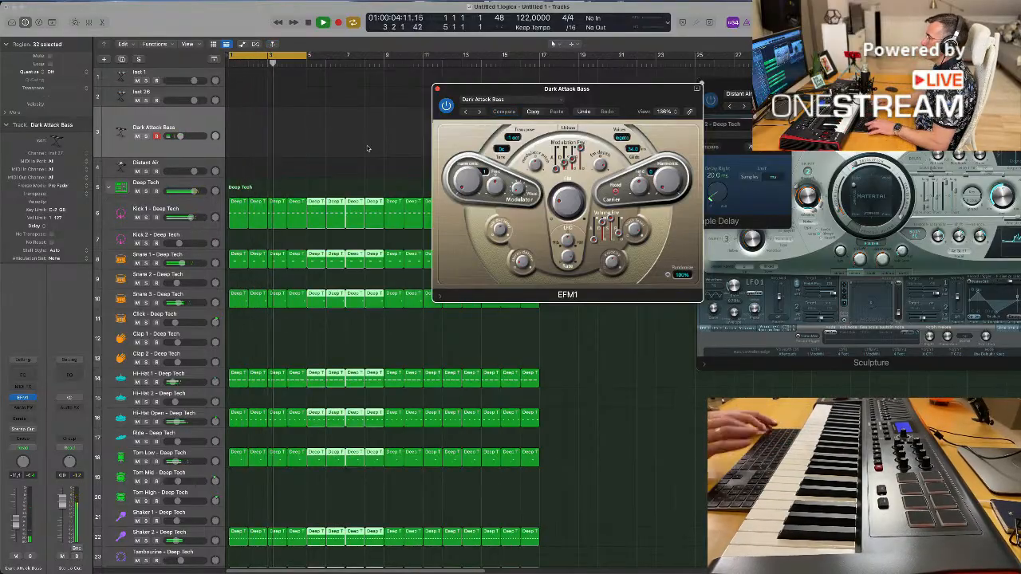
- Extend the cycle range to end at bar 17 and move the EFM1 window clear of the ruler
scroll(367, 149, right, 2)
key(space)
key(space)
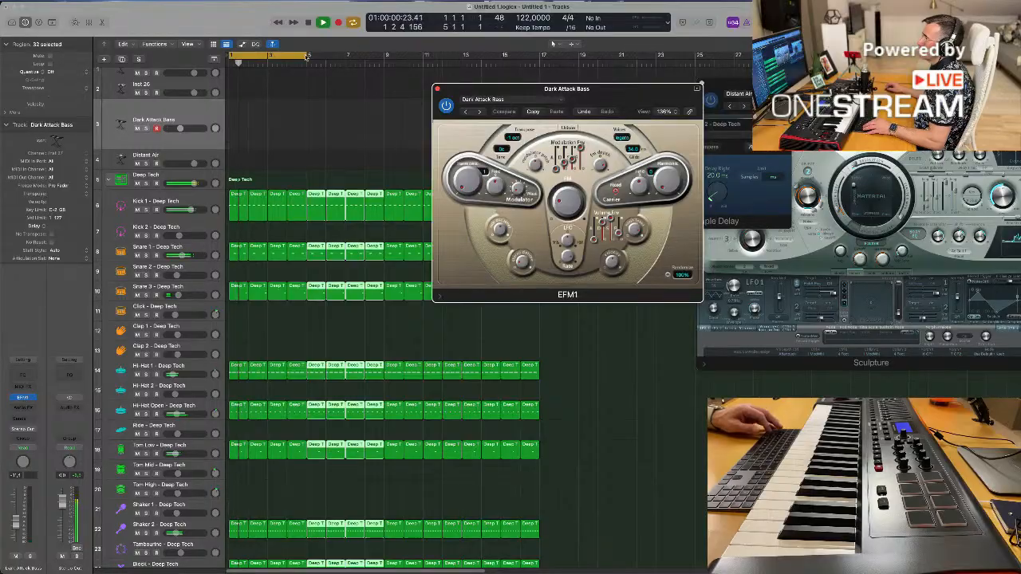
drag(307, 56, 718, 173)
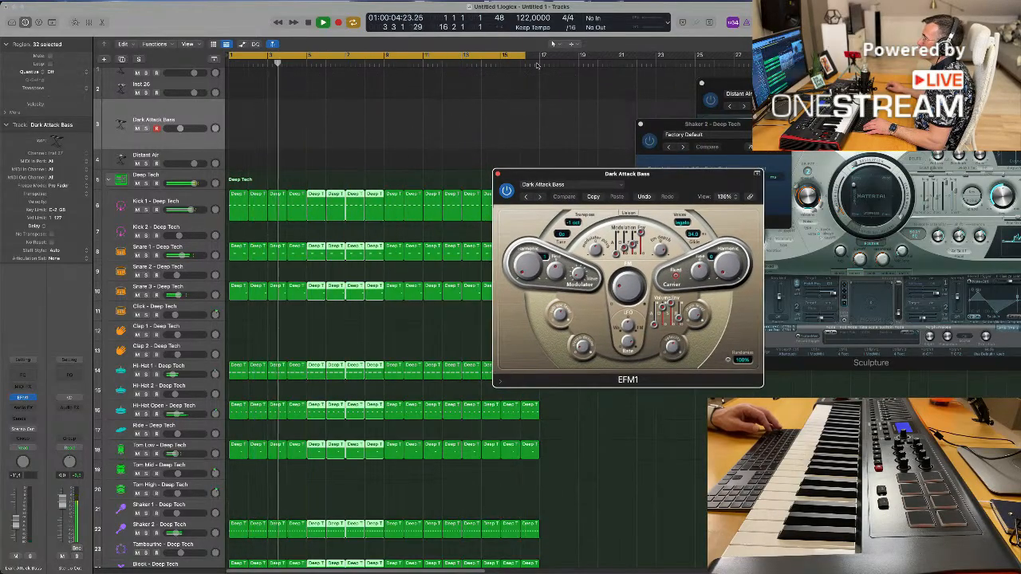
drag(524, 55, 535, 56)
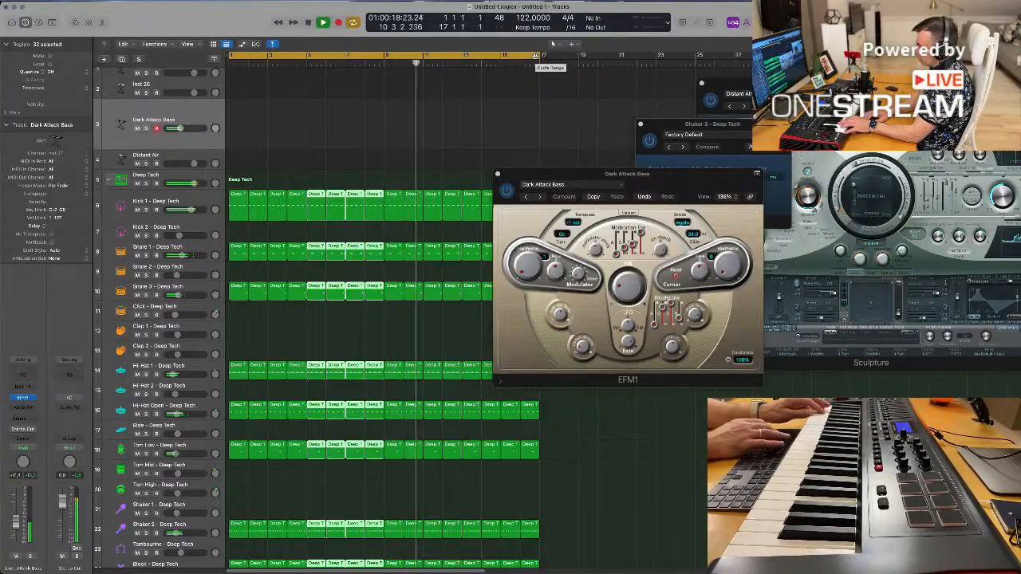
- Record a 16-bar bass line on the Dark Attack Bass track and duplicate the track with its settings
key(space)
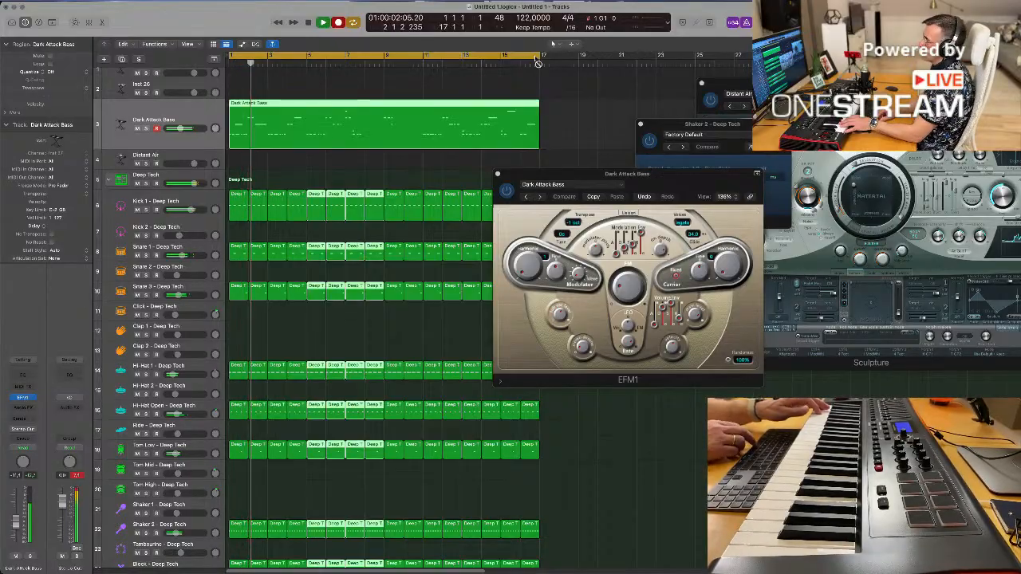
click(231, 116)
key(super+d)
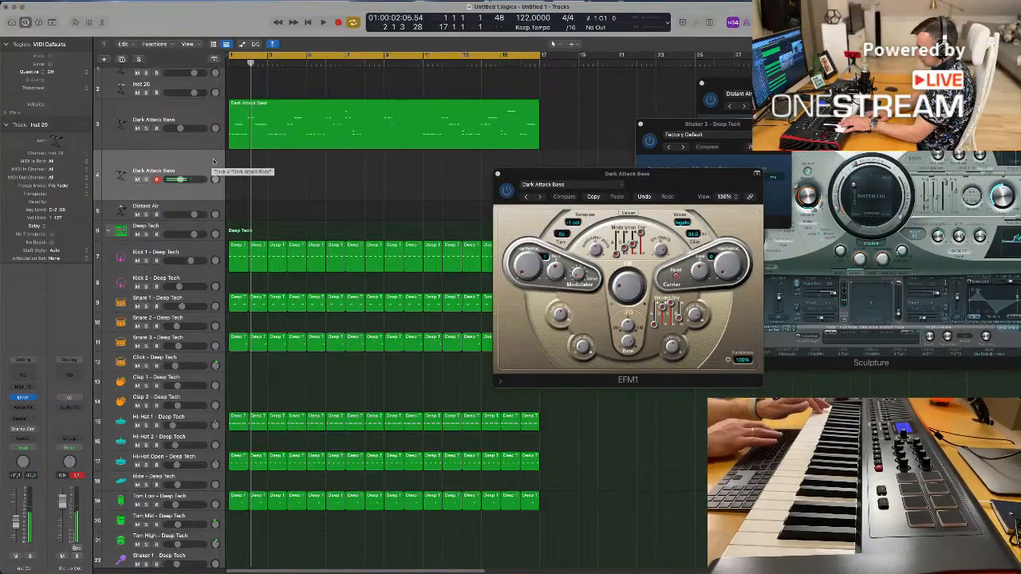
- Mute the original Dark Attack Bass track and delete the short take recorded on its duplicate
key(r)
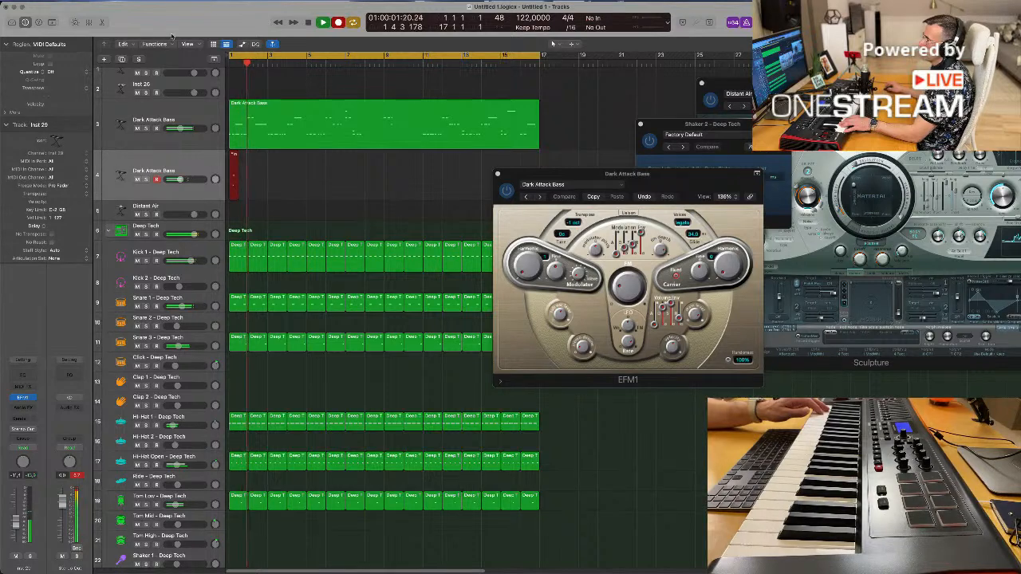
click(152, 135)
click(138, 129)
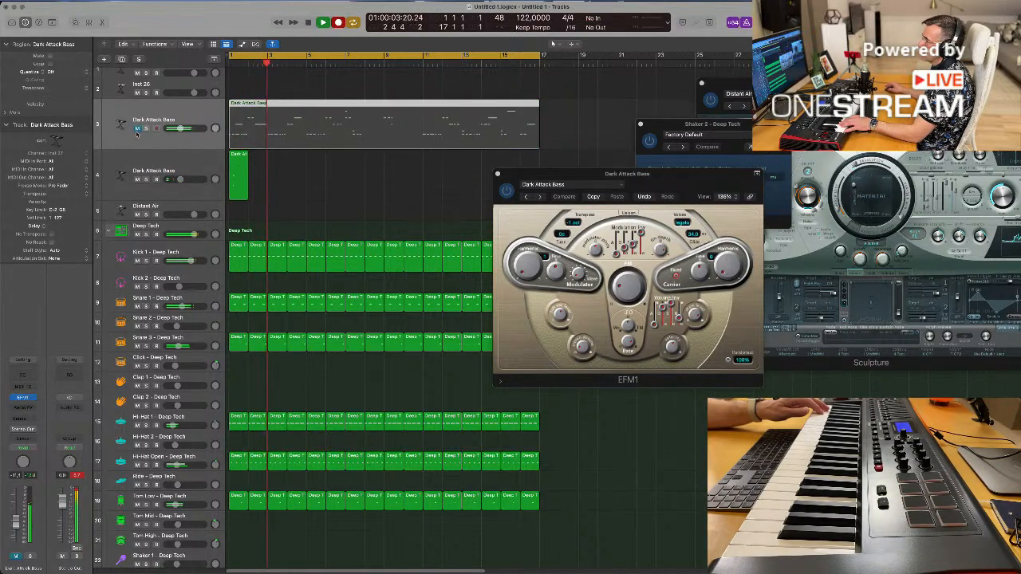
key(space)
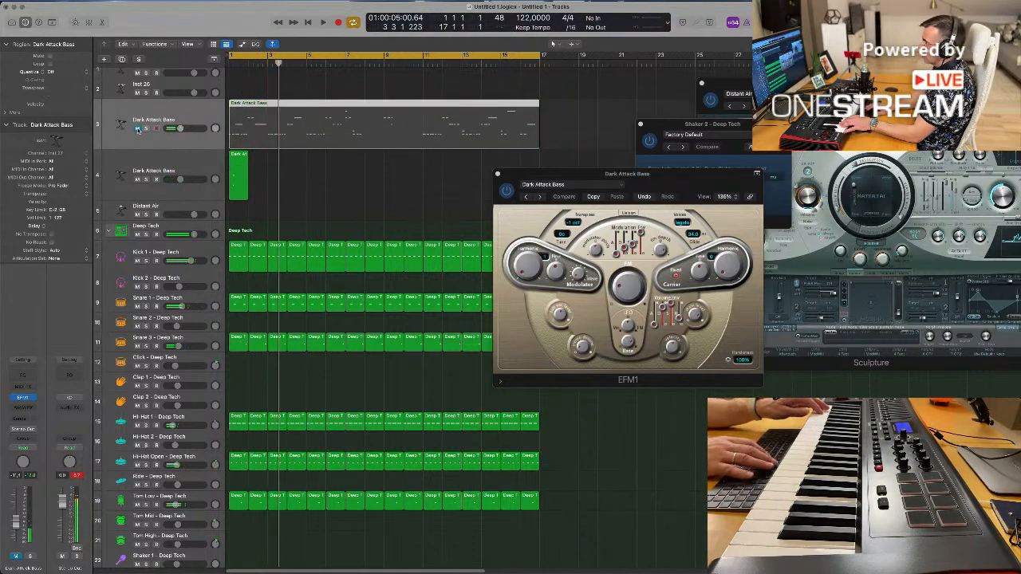
drag(317, 189, 223, 178)
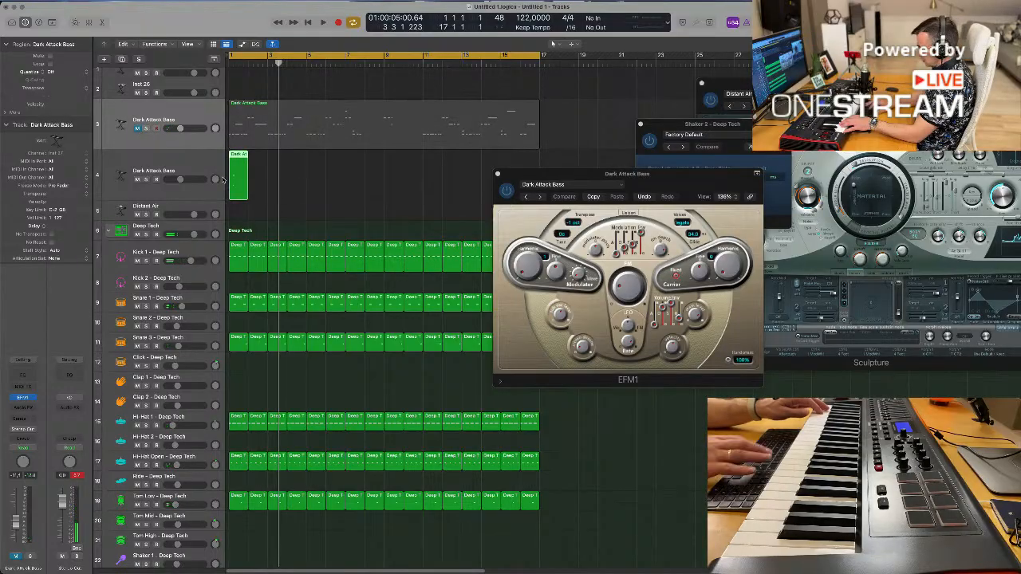
key(Delete)
- Stop the recording started on the muted bass track and select the empty duplicate track
key(r)
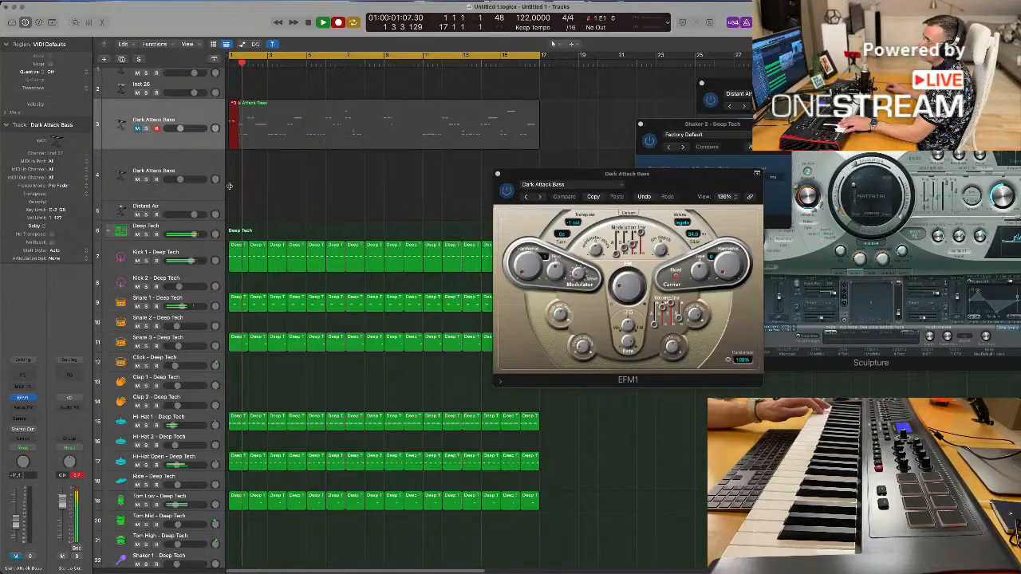
key(space)
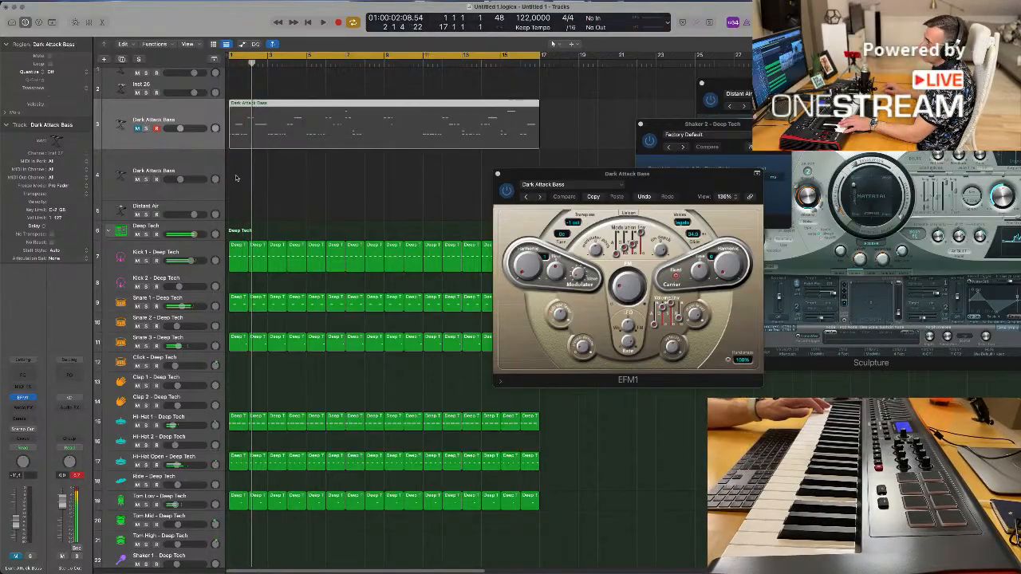
click(197, 169)
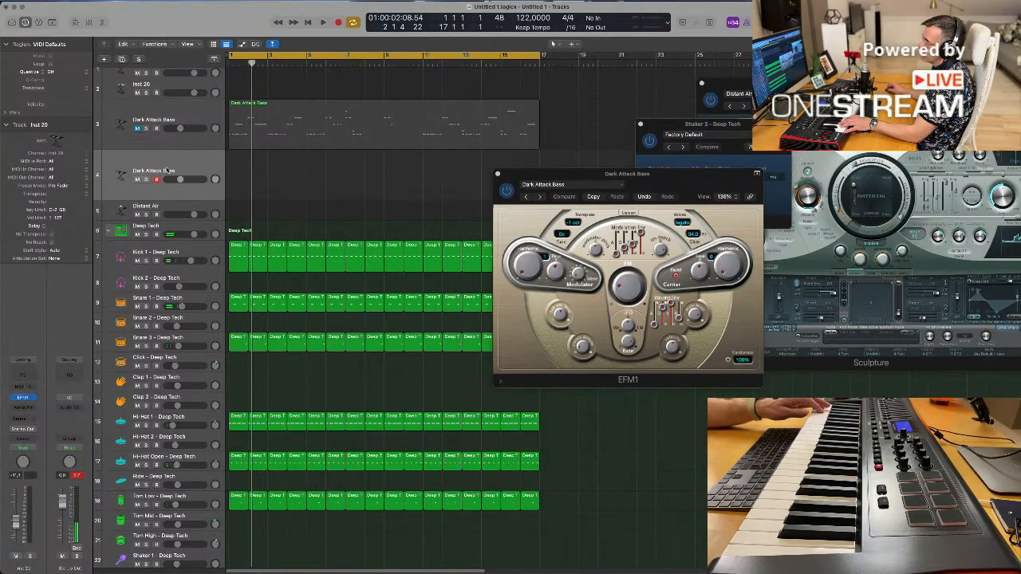
- Record a four-bar bass line on the duplicate Dark Attack Bass track and play it back with its notes open in the Piano Roll
key(r)
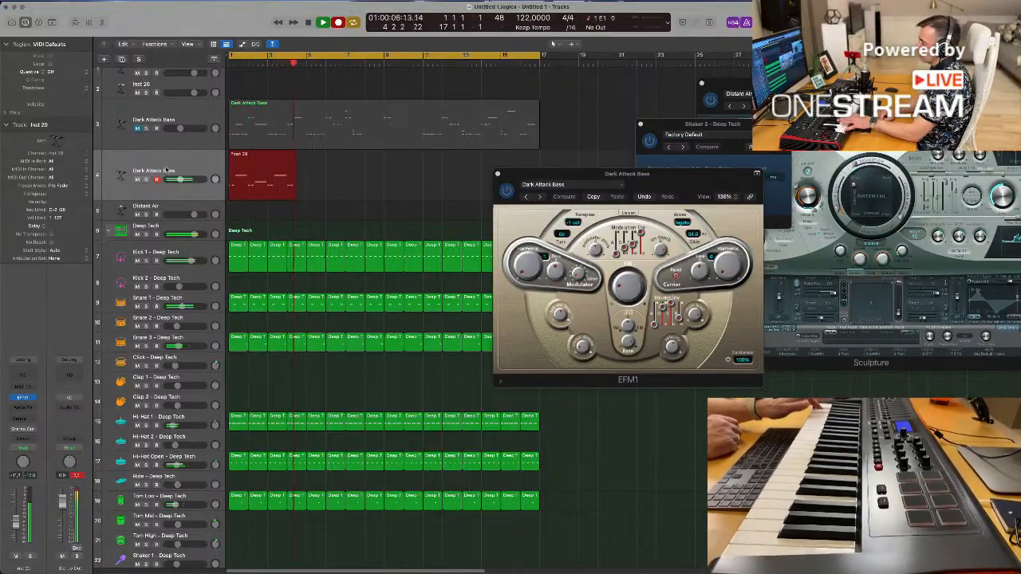
key(space)
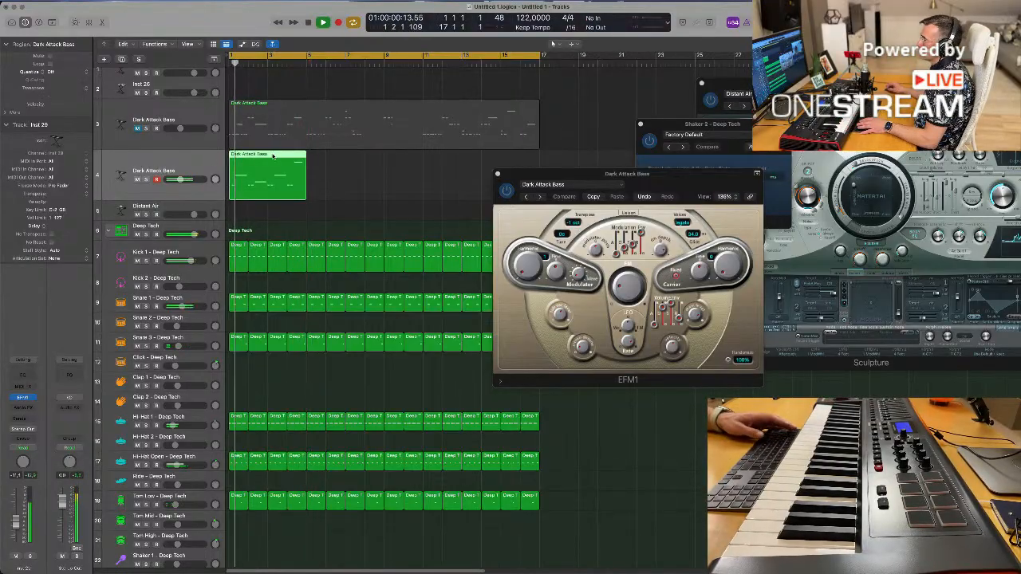
key(e)
key(super+a)
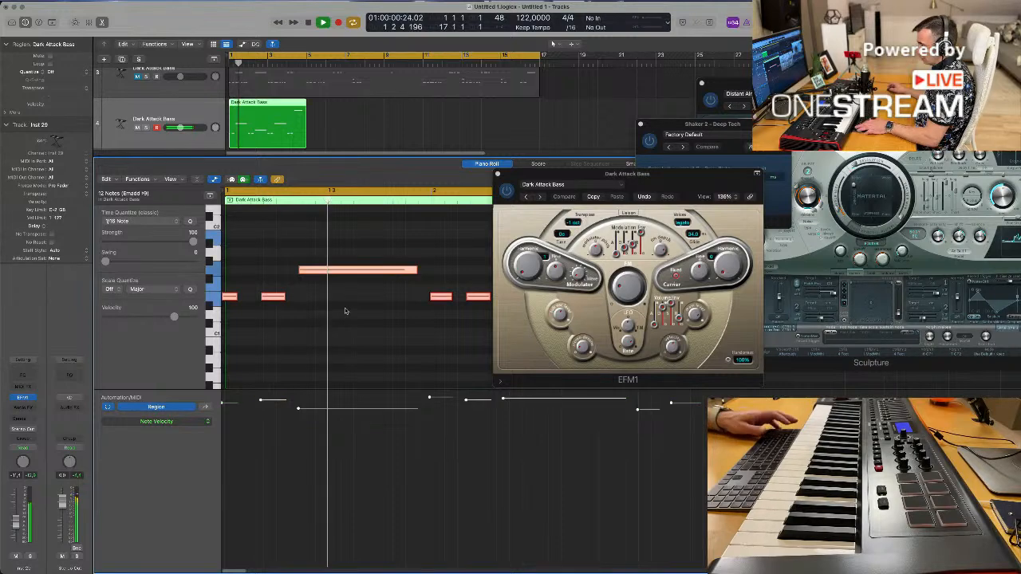
key(super+Left)
ctrl+alt+click(339, 308)
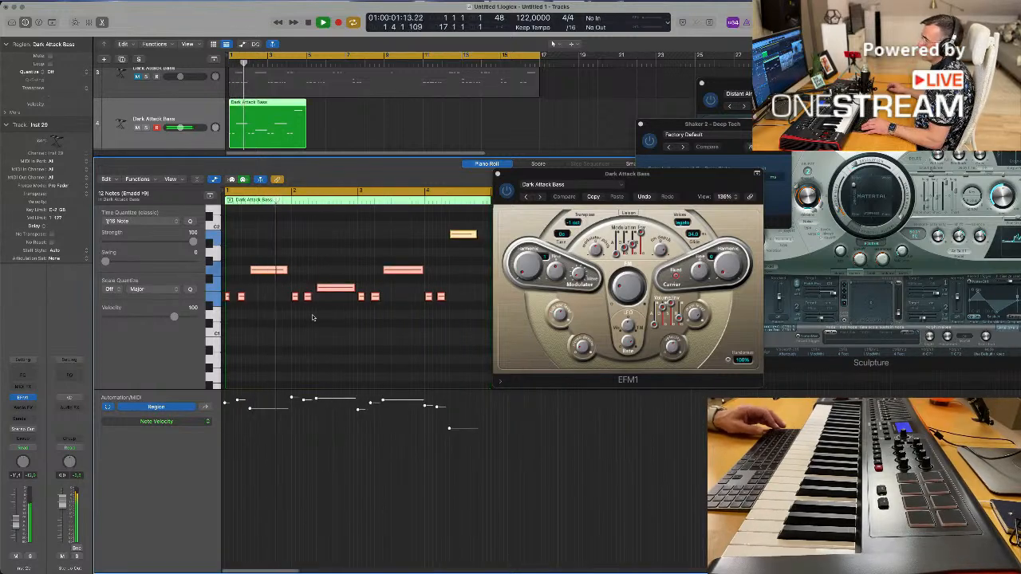
key(super+Left)
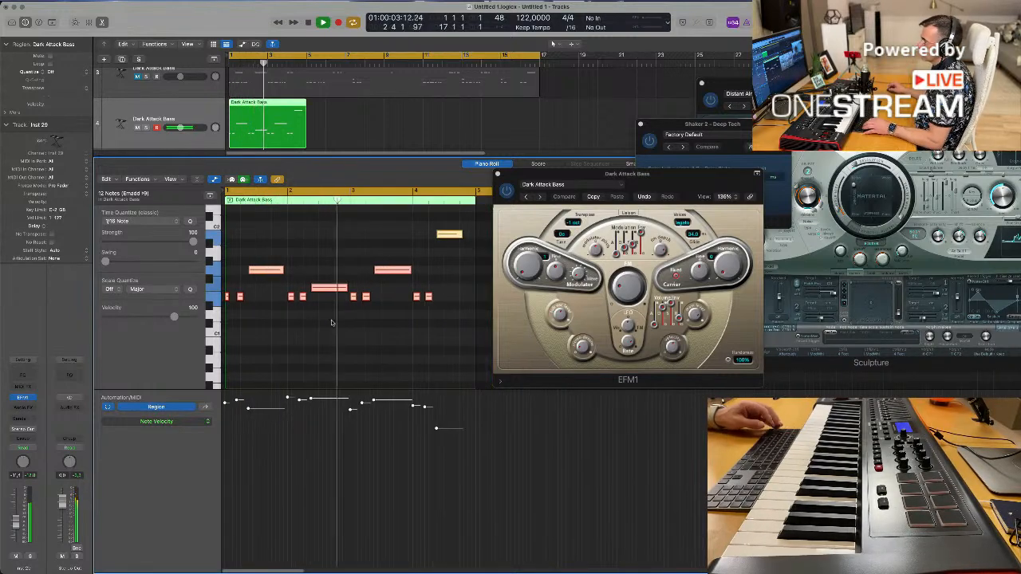
key(space)
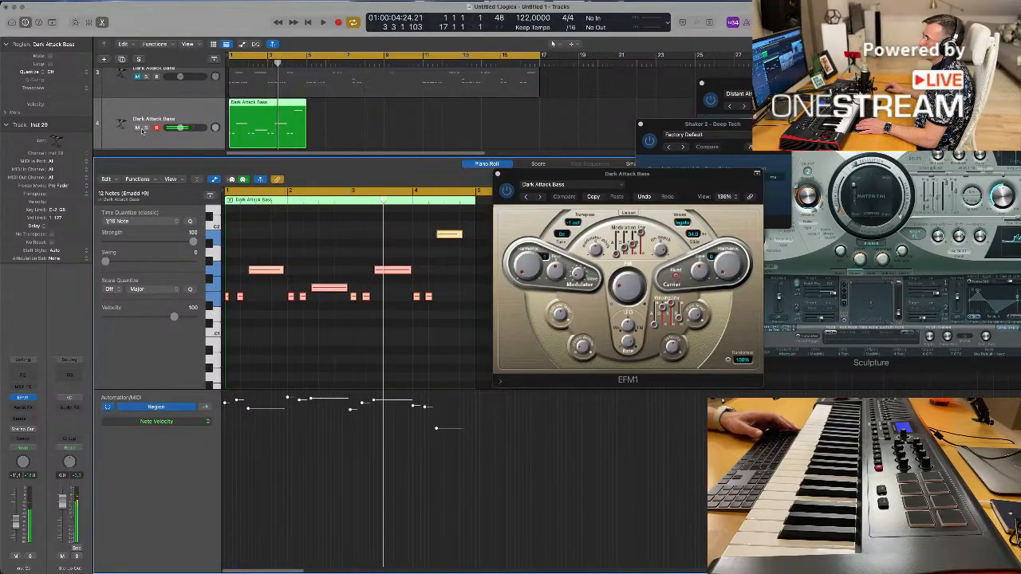
- Mute the duplicate Dark Attack Bass track, unmute the original one and play it from the start
click(138, 128)
scroll(144, 125, up, 2)
click(137, 98)
key(space)
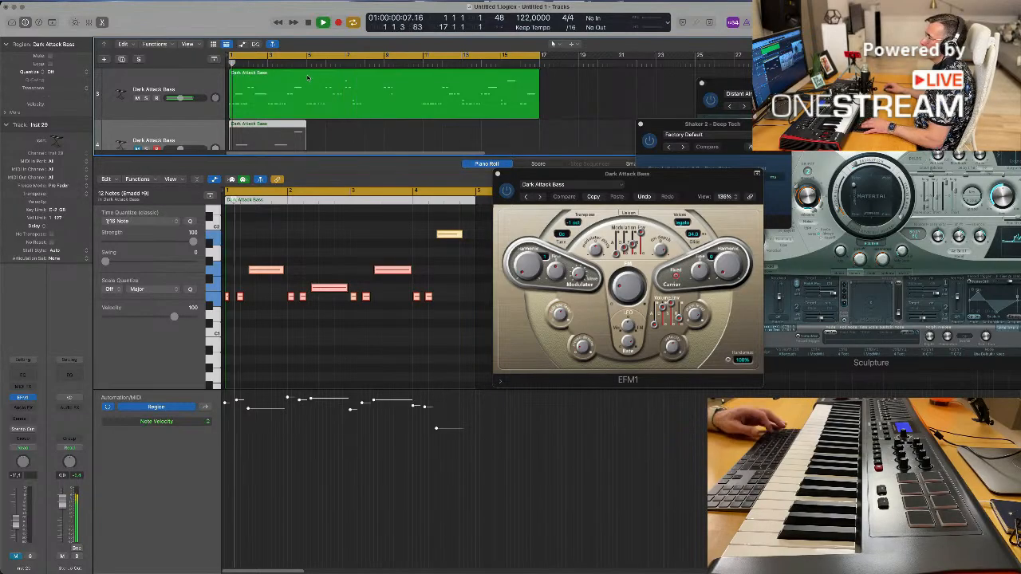
- Split the original 16-bar Dark Attack Bass region at bars 5 and 7
click(308, 77)
key(space)
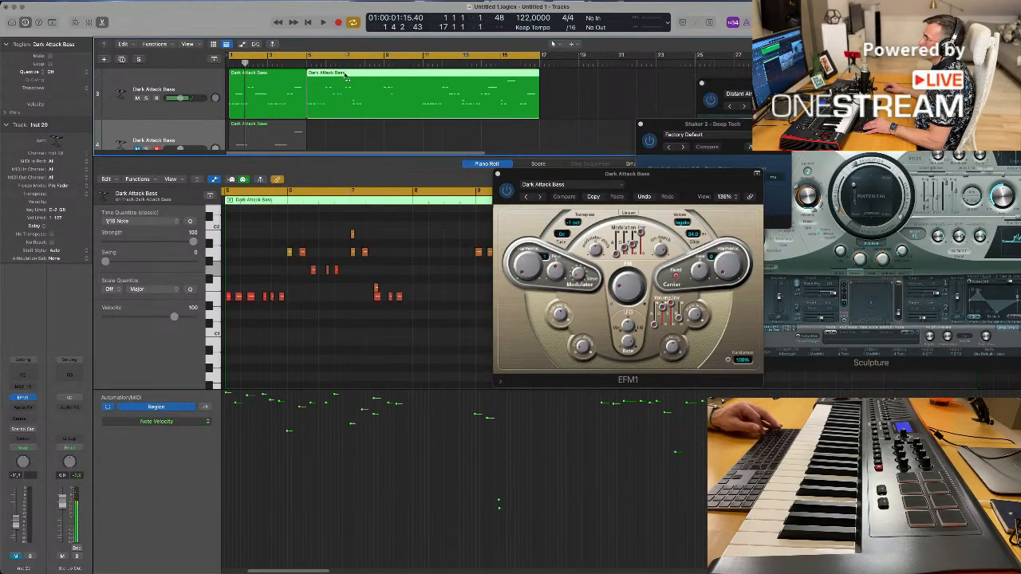
click(276, 101)
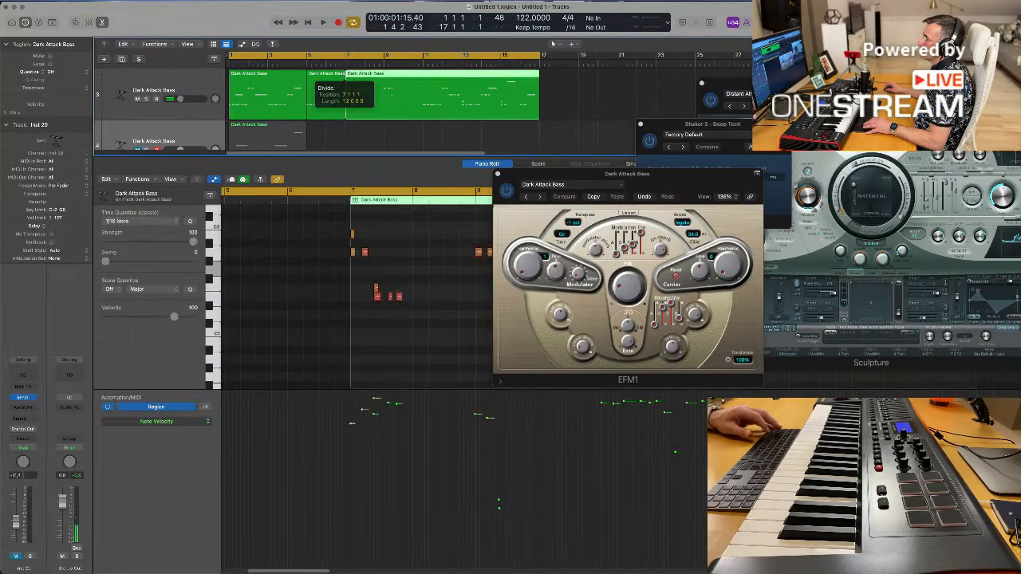
- Delete the first four bars of the original bass line and move the two-bar piece from bar 5 to bar 1
click(327, 96)
key(Delete)
drag(305, 80, 270, 72)
key(space)
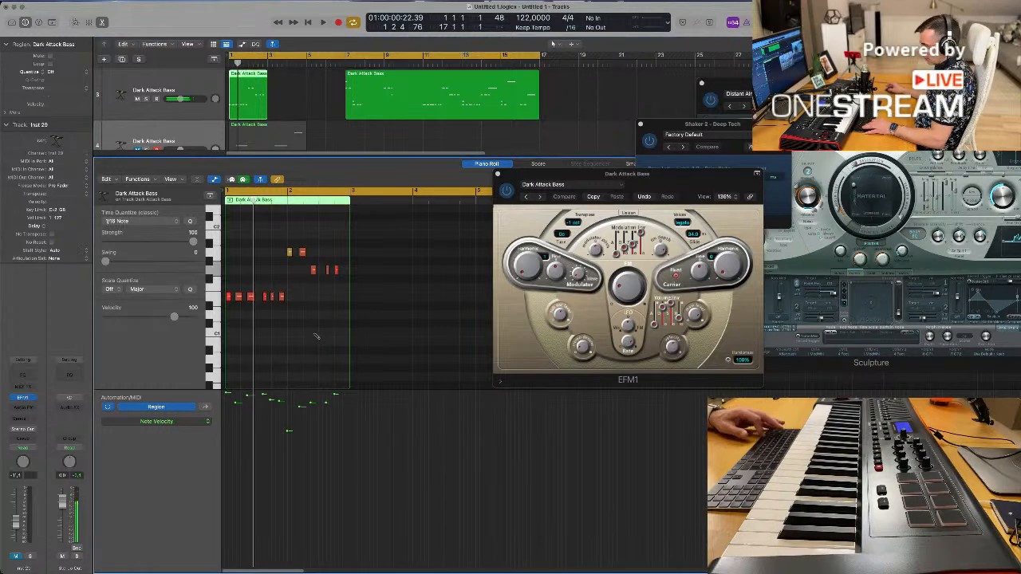
key(super+a)
key(z)
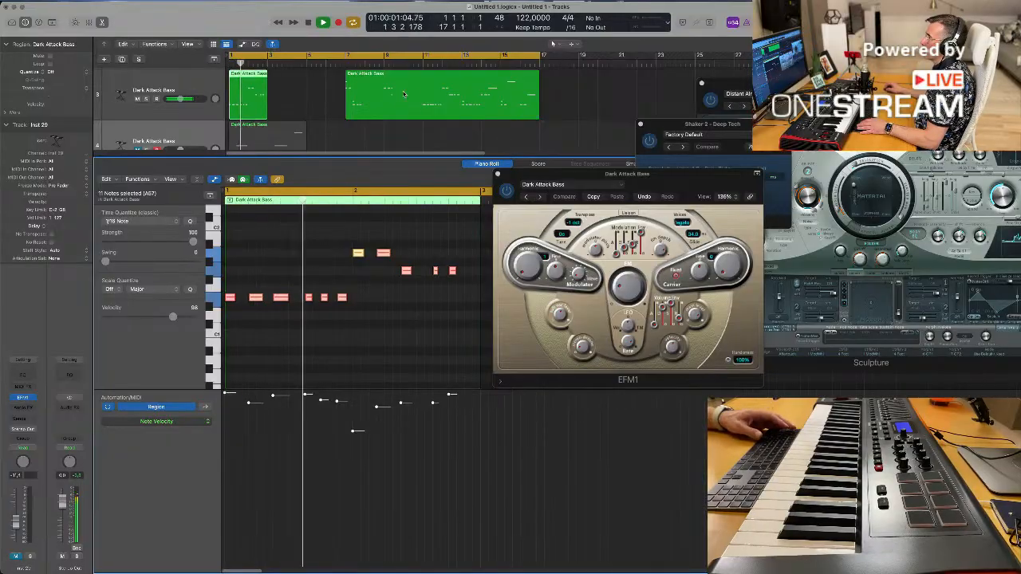
- Move the remaining ten-bar bass region beyond bar 17 and repeat the two-bar region three times to fill eight bars
drag(413, 87, 617, 87)
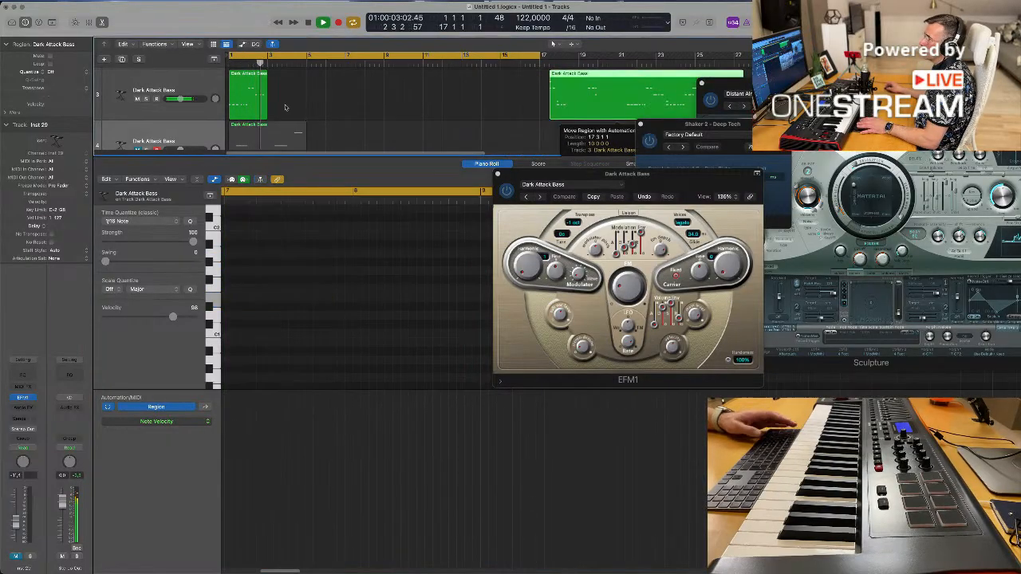
click(249, 92)
key(space)
key(super+r)
key(super+r)
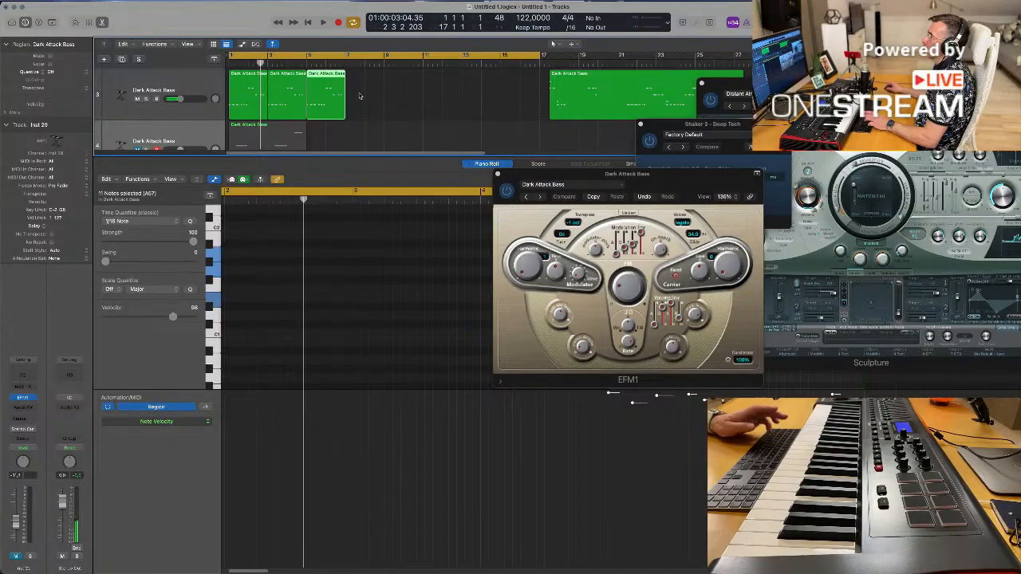
key(super+r)
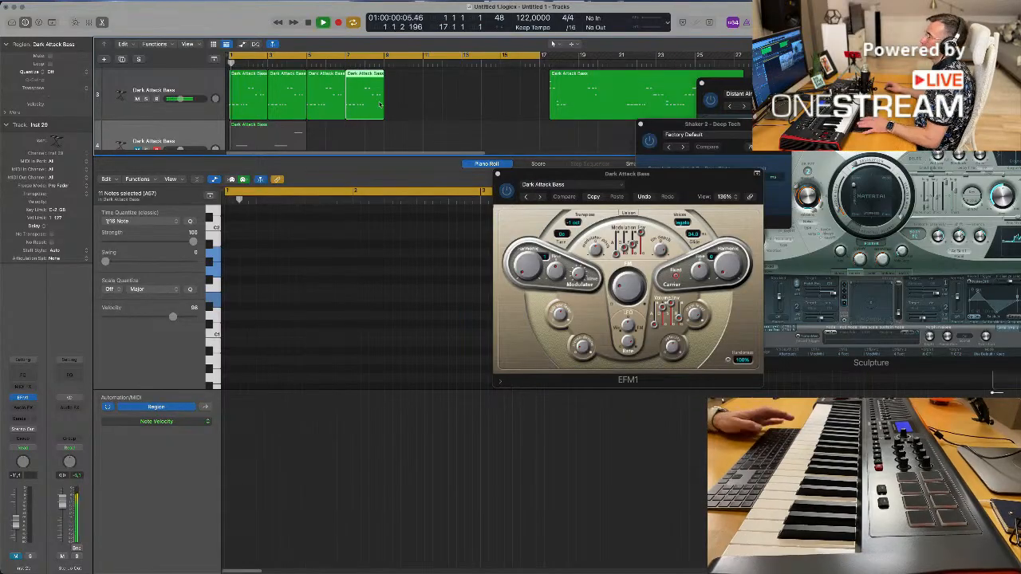
key(space)
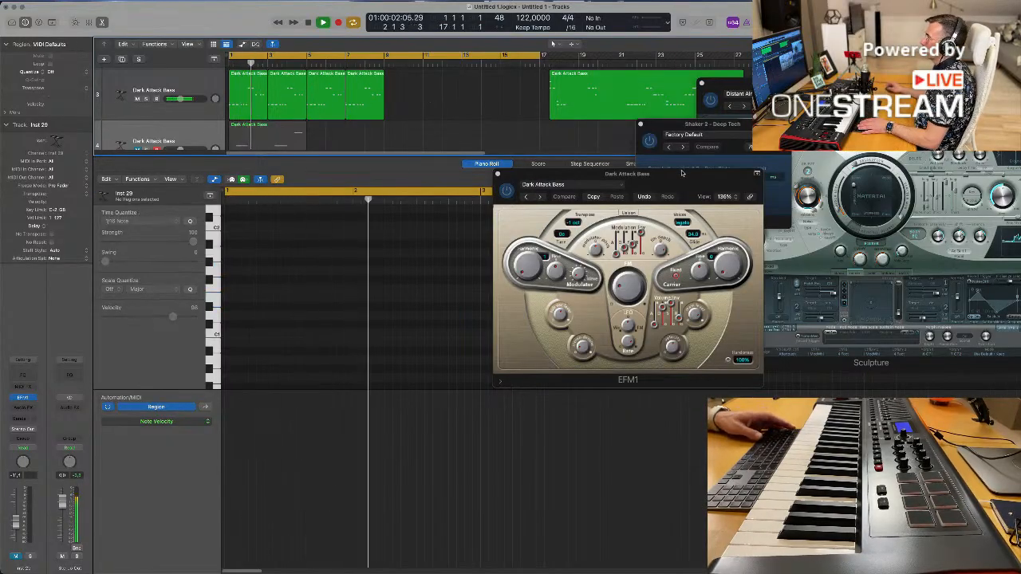
- Move the leftover bass region to about bar 25 and repeat the four two-bar regions once to fill 16 bars
drag(685, 172, 729, 162)
click(203, 88)
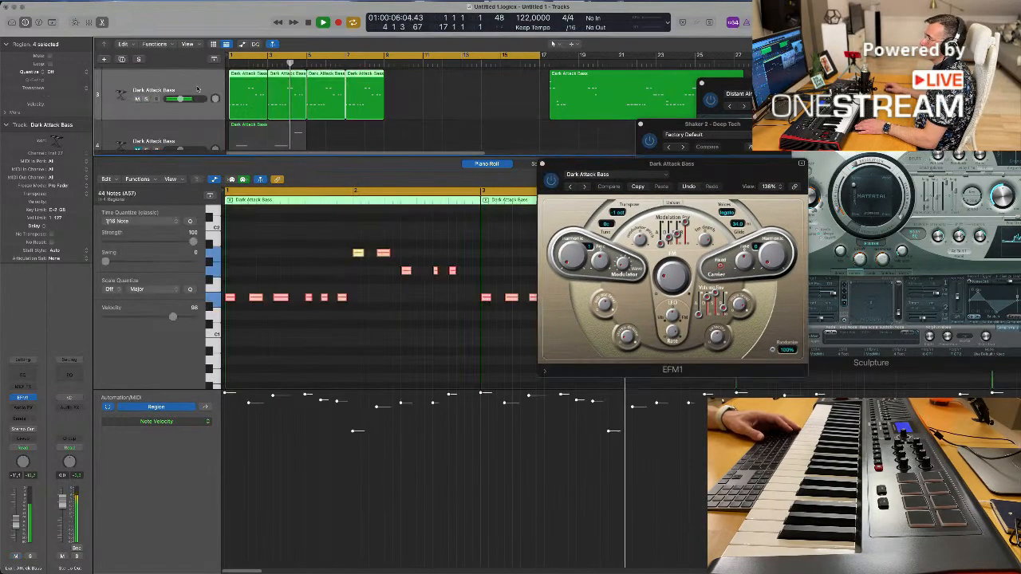
click(602, 76)
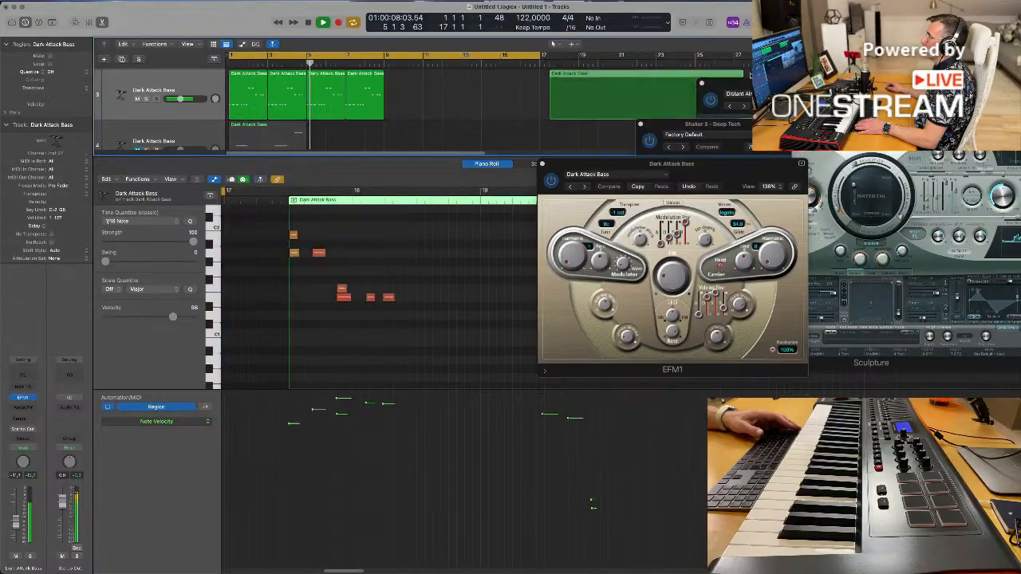
key(Delete)
key(space)
drag(449, 85, 256, 92)
key(super+r)
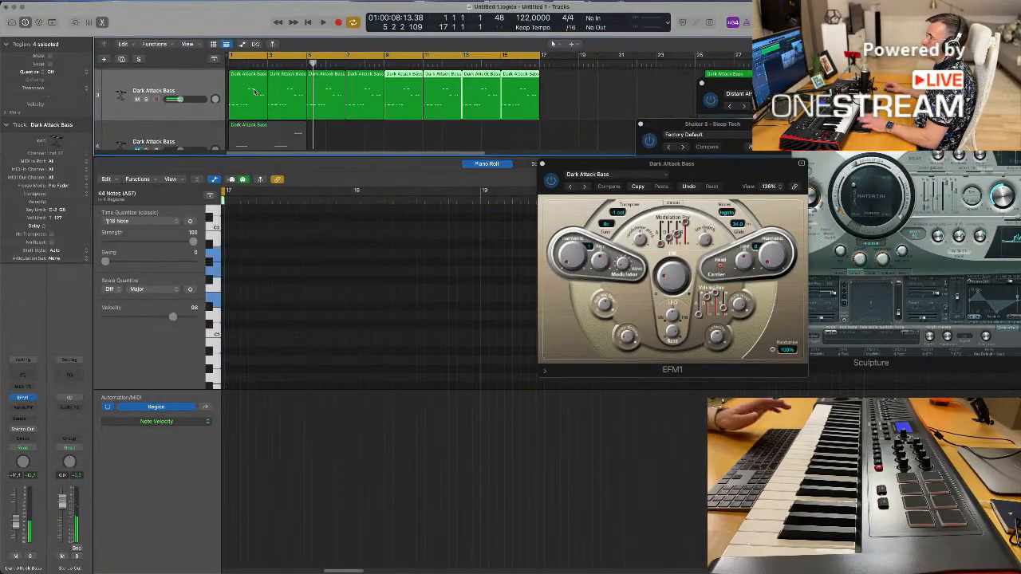
click(181, 84)
key(space)
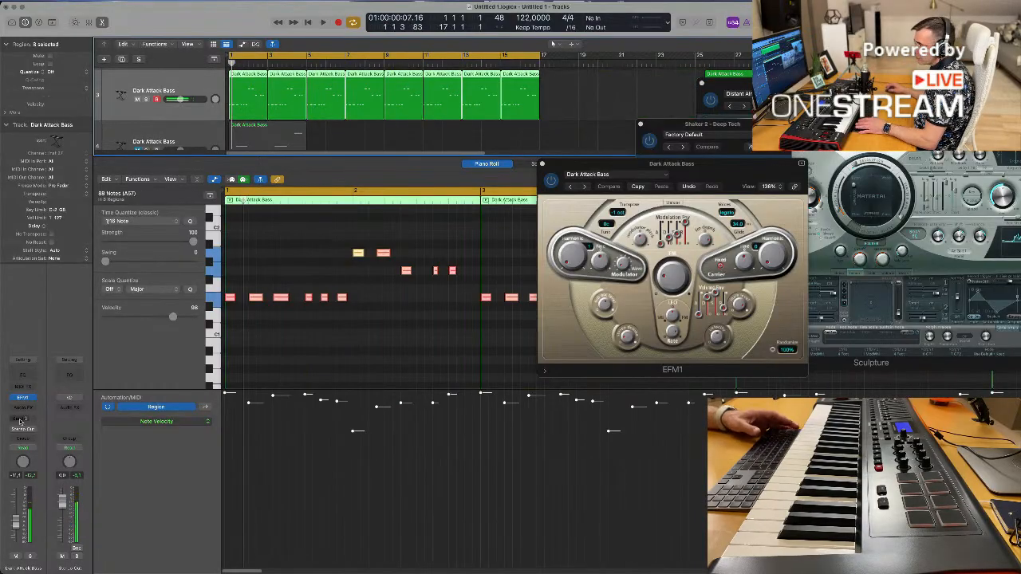
- Add a send from the Dark Attack Bass channel to Bus 5 and insert a Channel EQ on the resulting aux channel
click(23, 420)
mouse_move(21, 431)
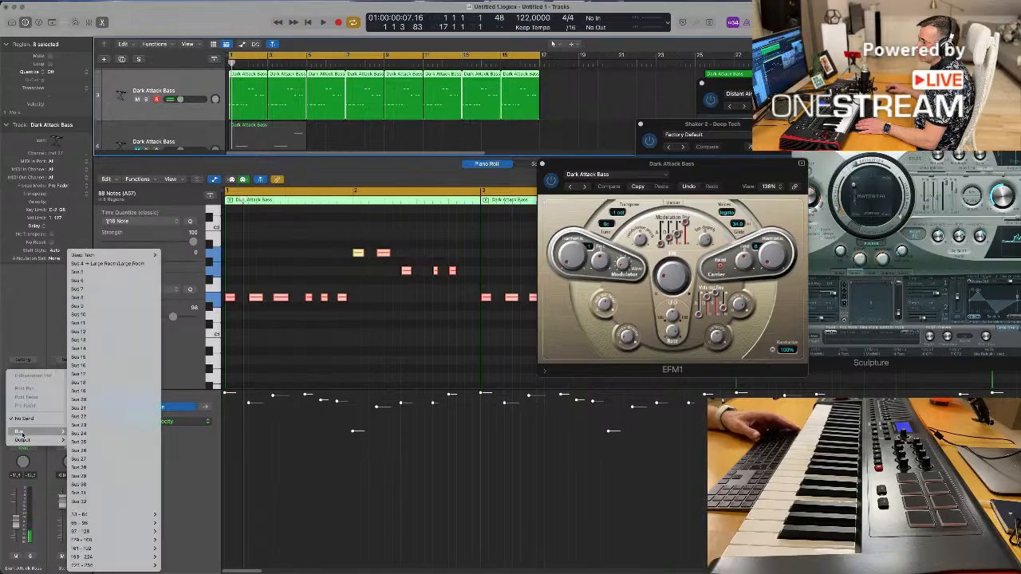
click(125, 275)
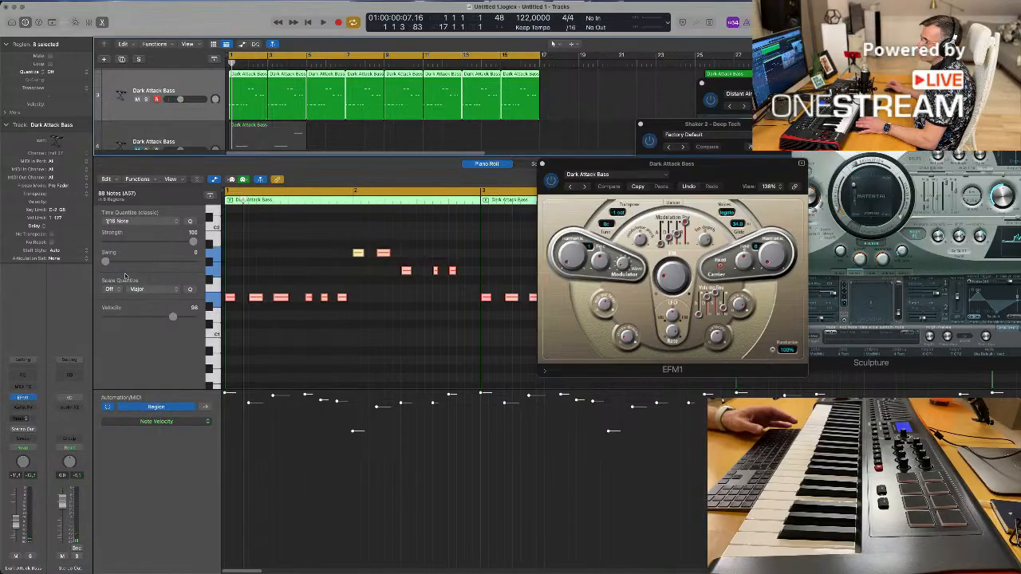
click(78, 372)
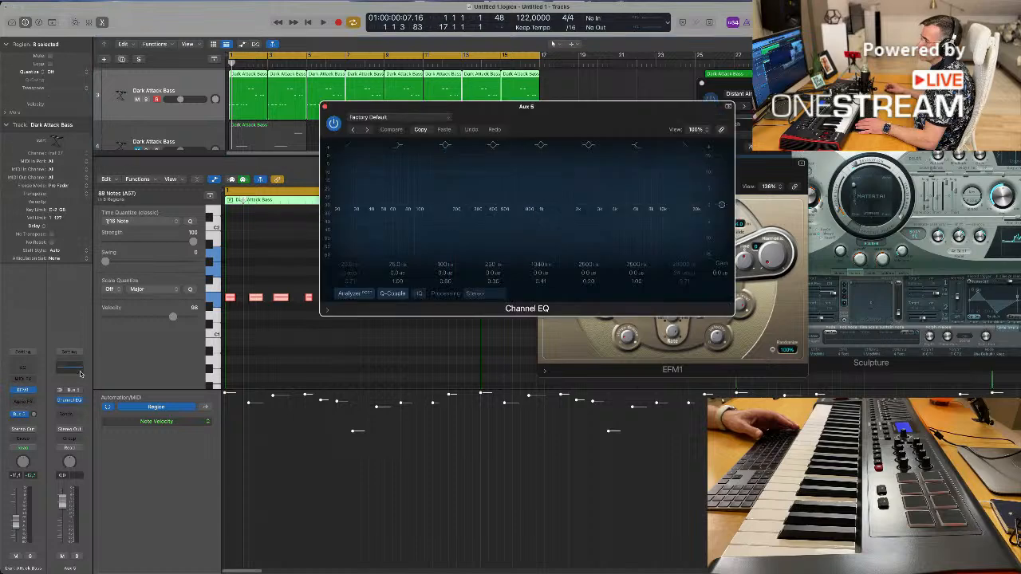
- Enable the low-cut band of the aux channel's EQ and set it to 244 Hz while playing the loop
click(348, 146)
key(space)
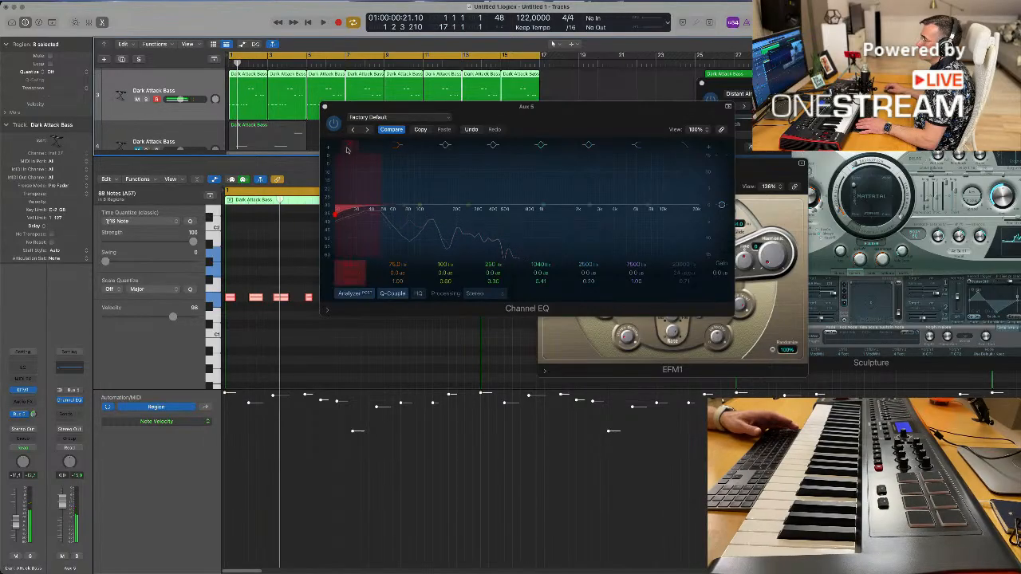
drag(355, 177, 445, 177)
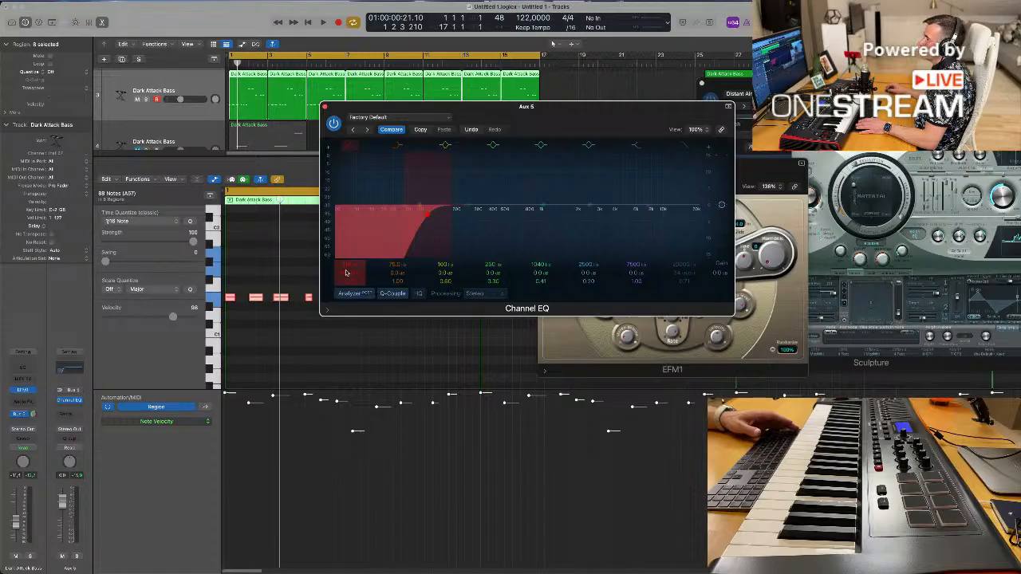
drag(435, 212, 455, 218)
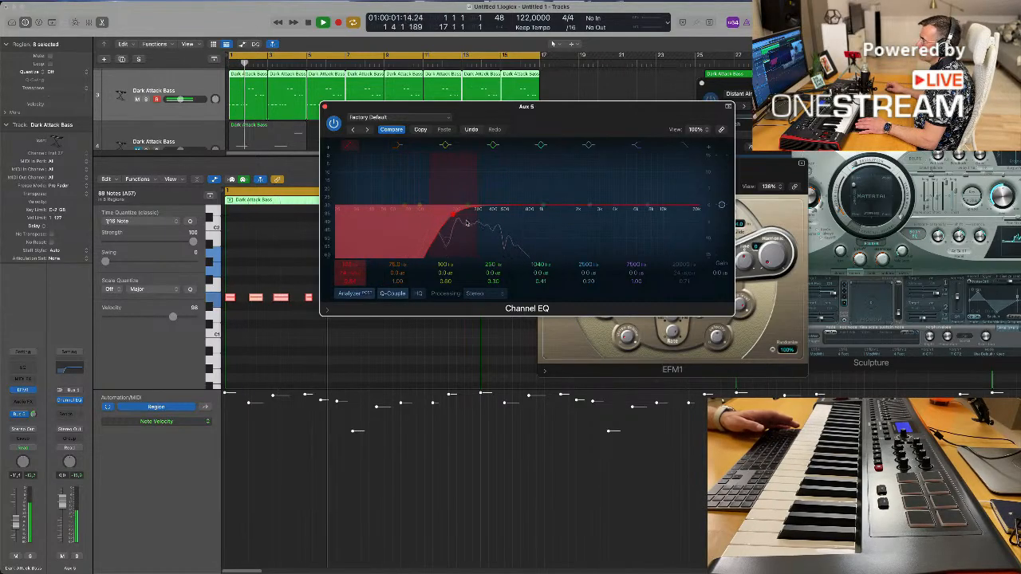
drag(467, 222, 467, 217)
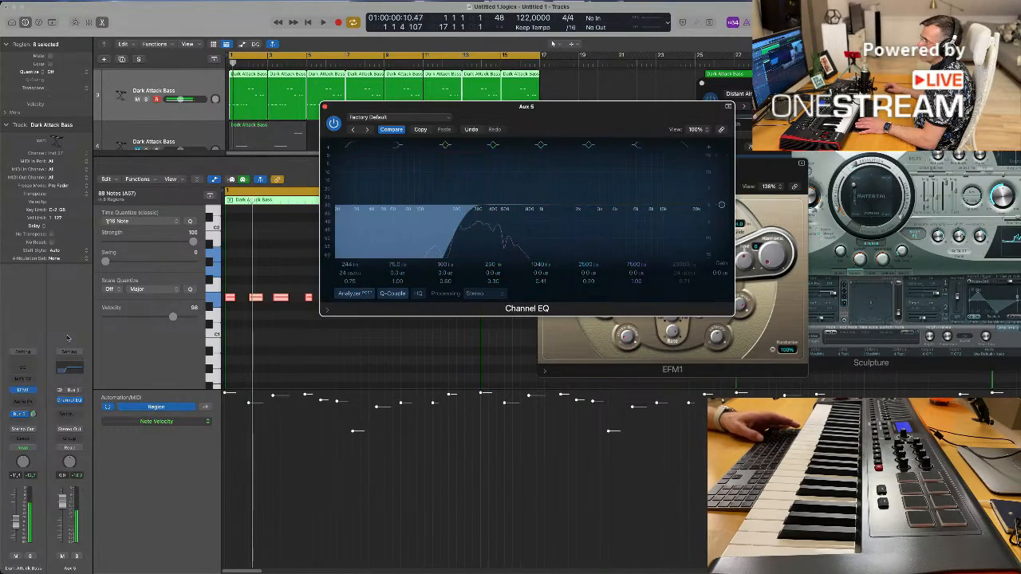
- Insert a stereo Stereo Delay after the EQ on the aux channel and move the plug-in windows apart
click(72, 406)
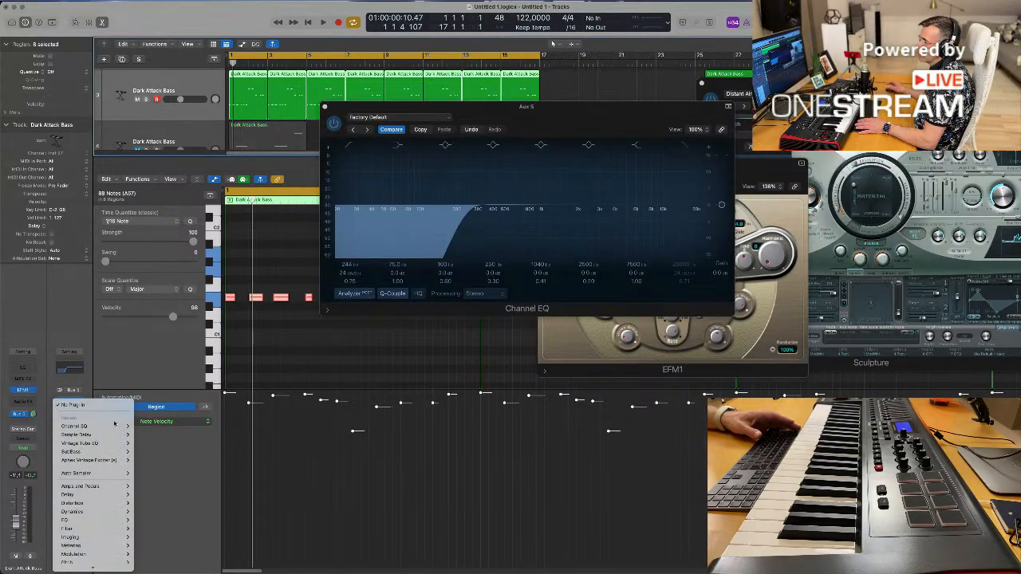
scroll(111, 462, down, 1)
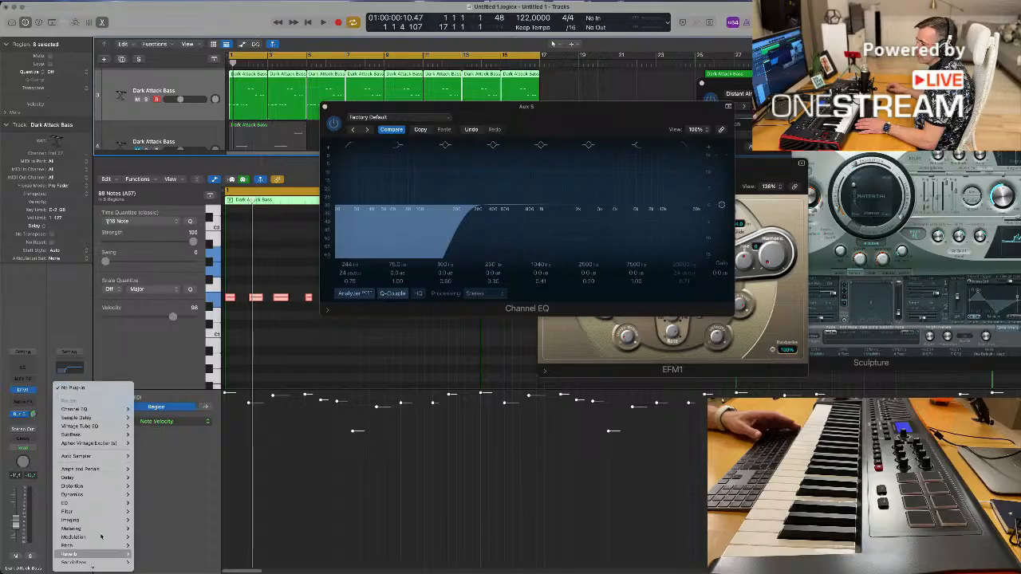
mouse_move(121, 469)
mouse_move(67, 477)
mouse_move(185, 423)
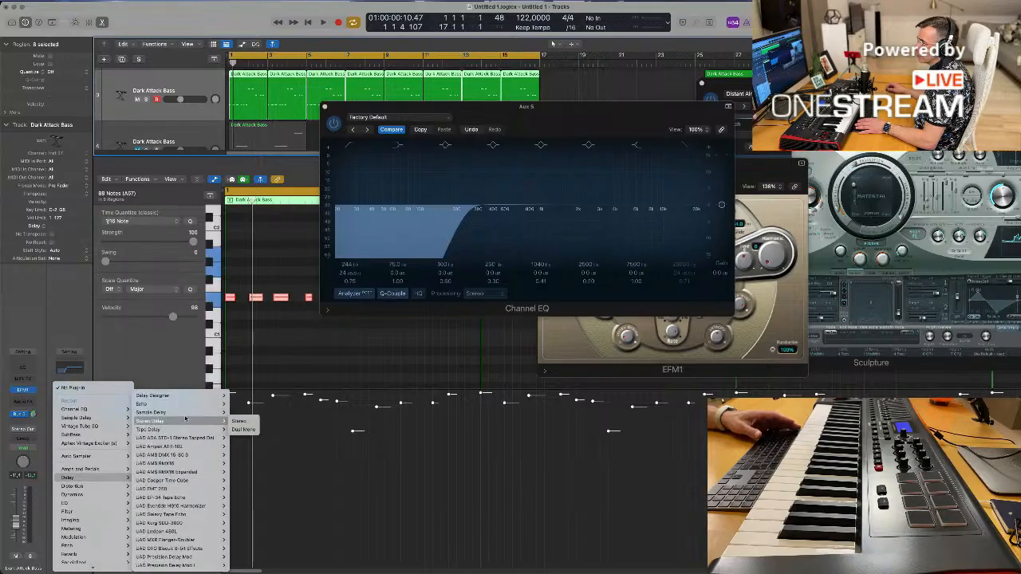
click(239, 421)
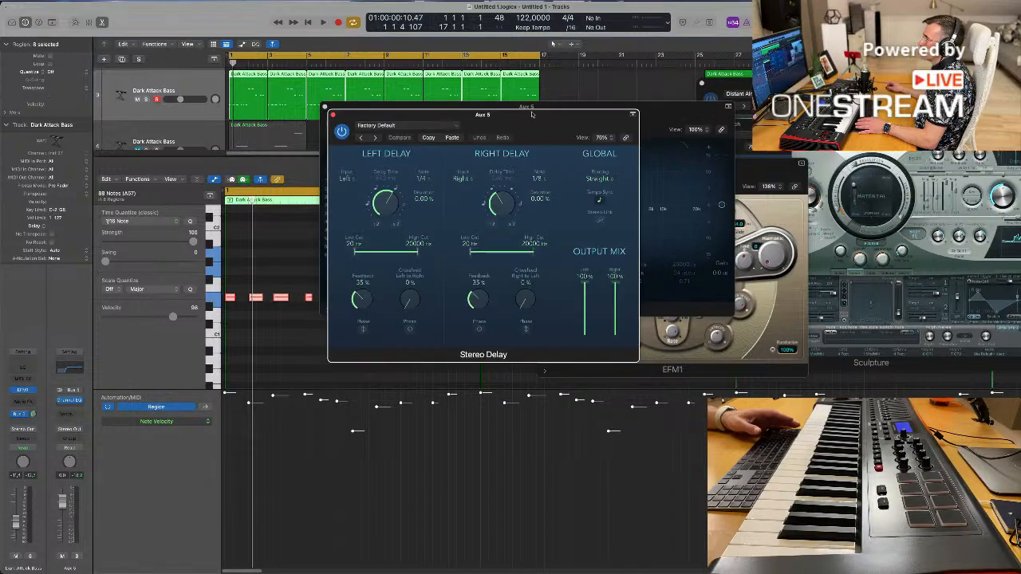
key(space)
drag(543, 115, 902, 125)
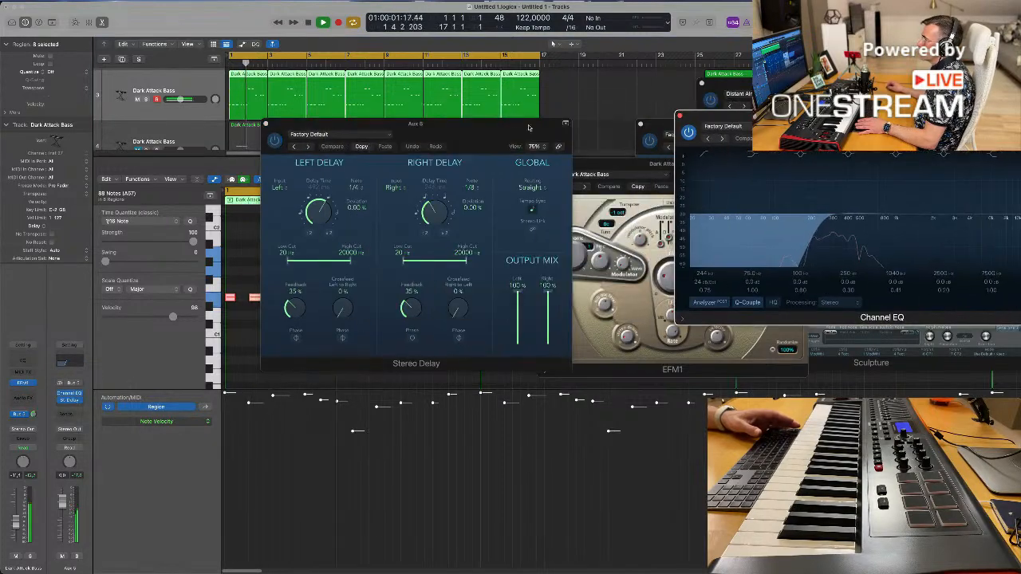
drag(469, 134, 523, 155)
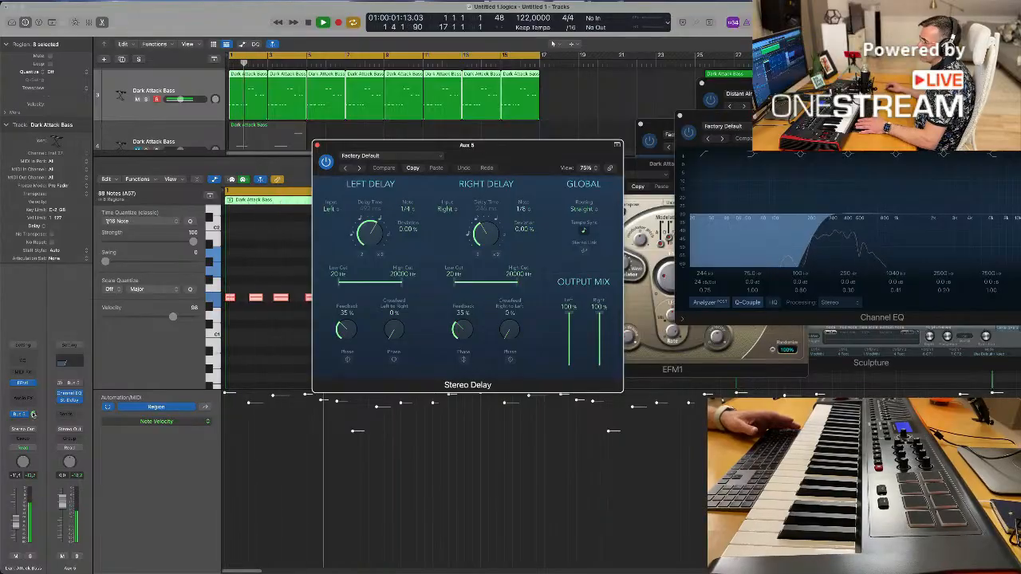
- Adjust the Dark Attack Bass send level to Bus 5 while replaying the loop from the start to judge the delay amount
drag(34, 414, 37, 414)
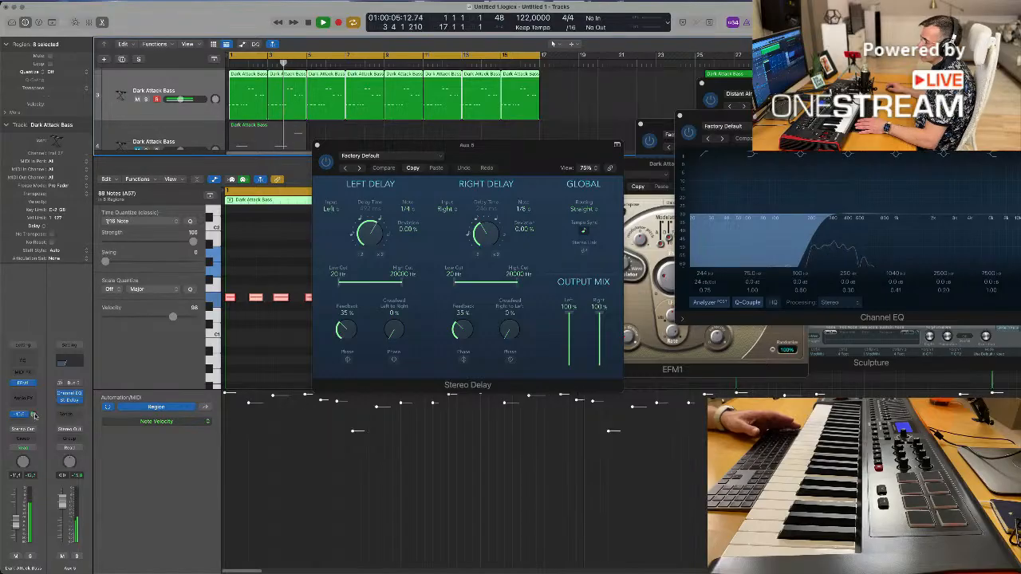
key(space)
key(Return)
key(space)
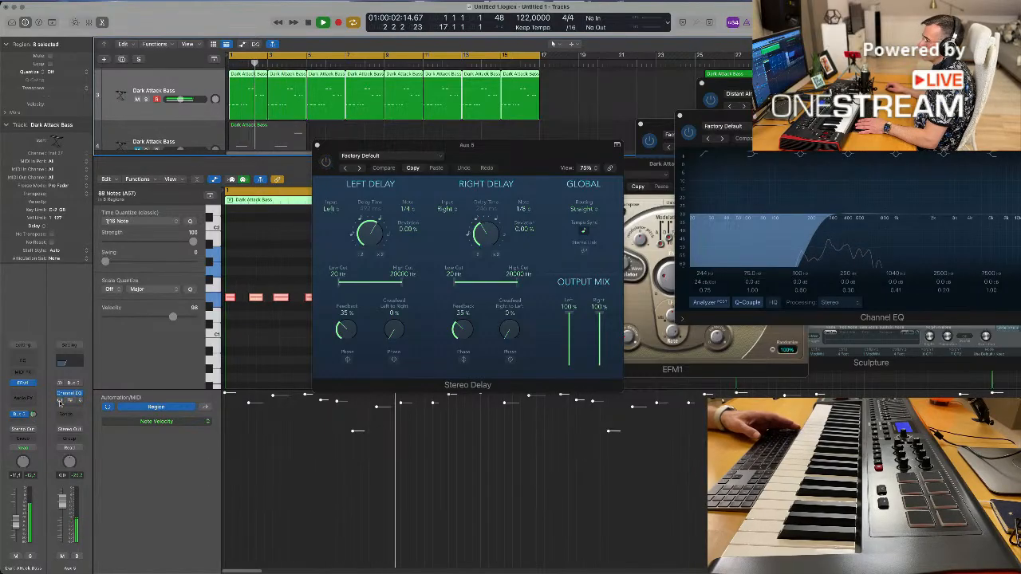
key(Return)
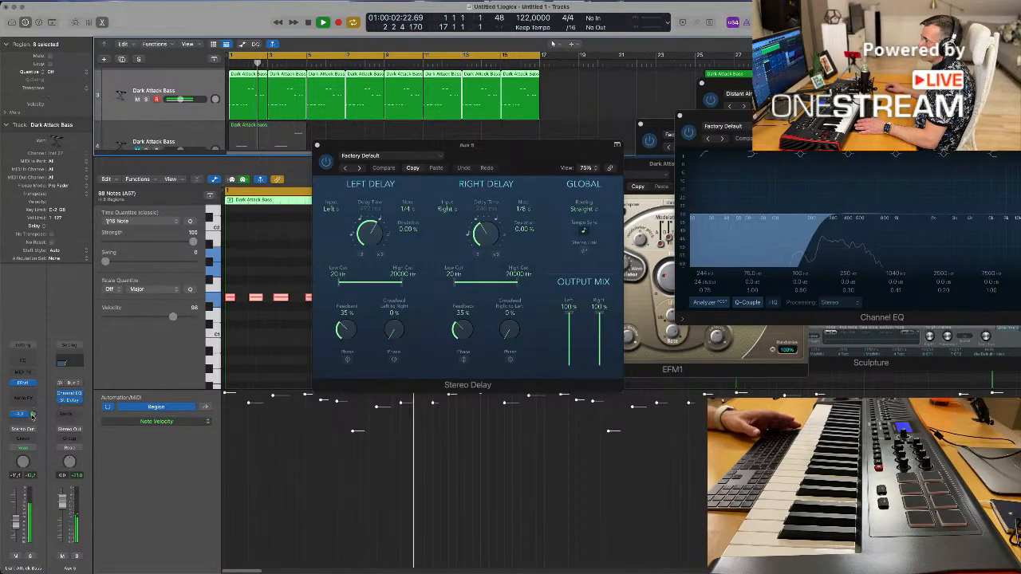
key(Return)
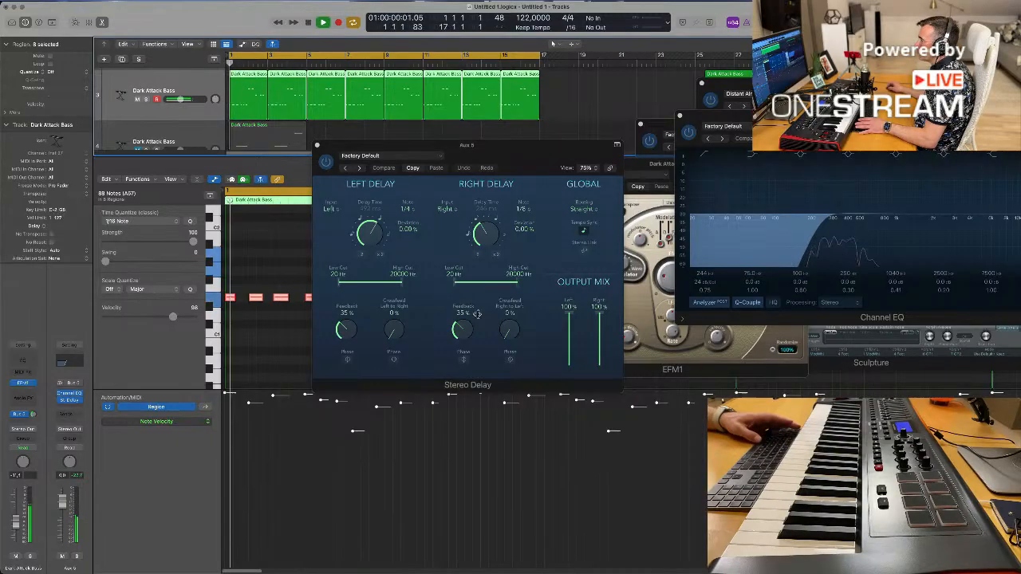
- Raise the Stereo Delay feedback to 41% for the left delay and 43% for the right, and move its window aside
drag(476, 313, 476, 303)
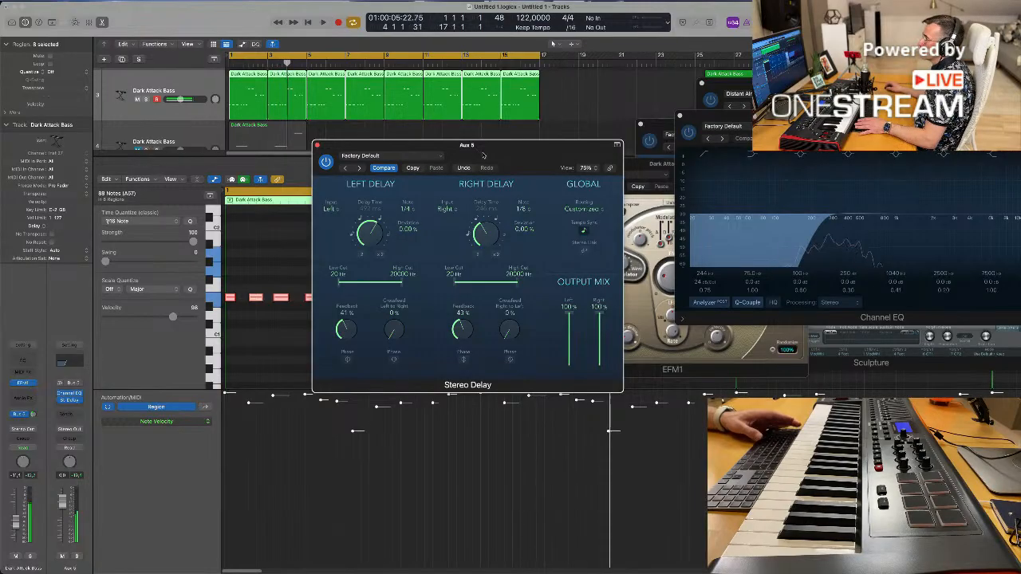
drag(399, 145, 465, 140)
key(Return)
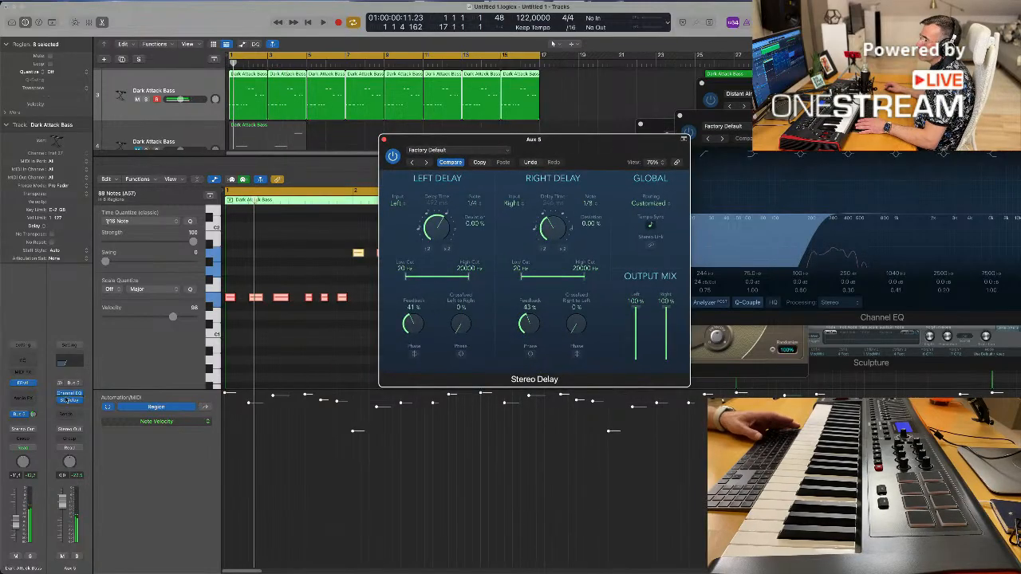
- Bring the aux channel's Channel EQ window to the front and move it clear of the synth windows while playing the loop
click(76, 363)
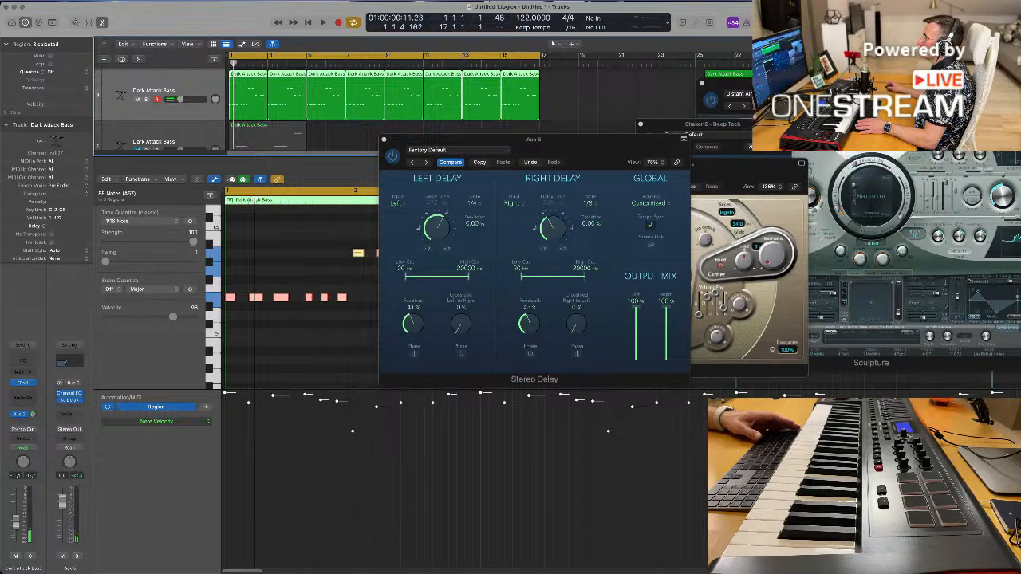
click(65, 364)
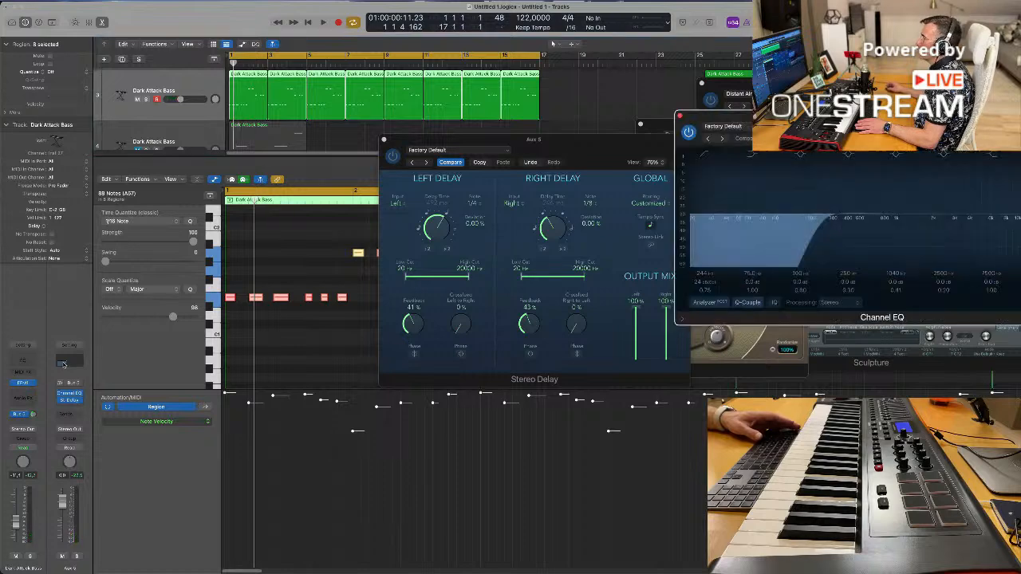
key(space)
drag(885, 117, 319, 194)
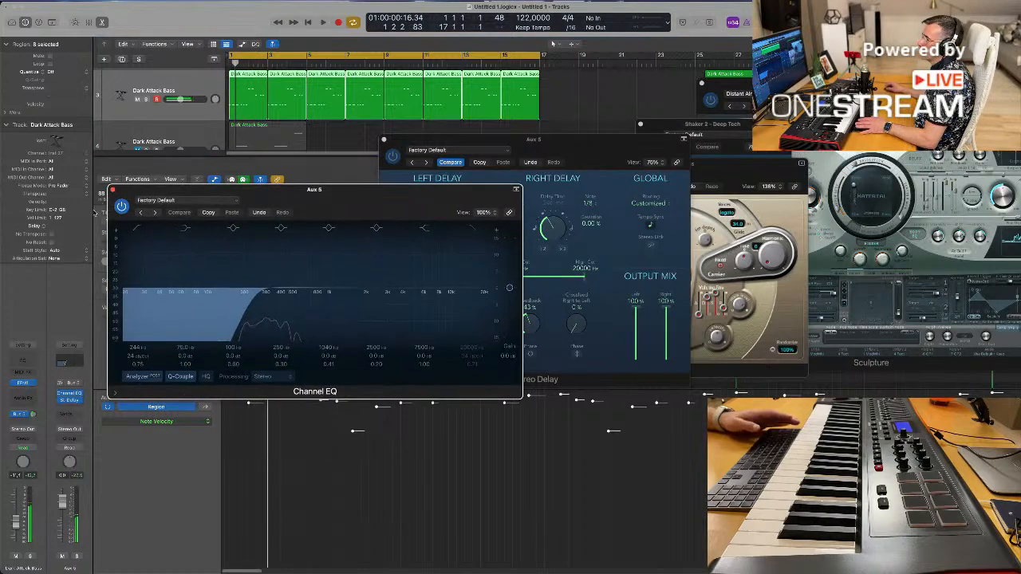
- Compare the delayed bass with the aux channel's EQ bypassed and re-enabled while replaying the loop
click(122, 207)
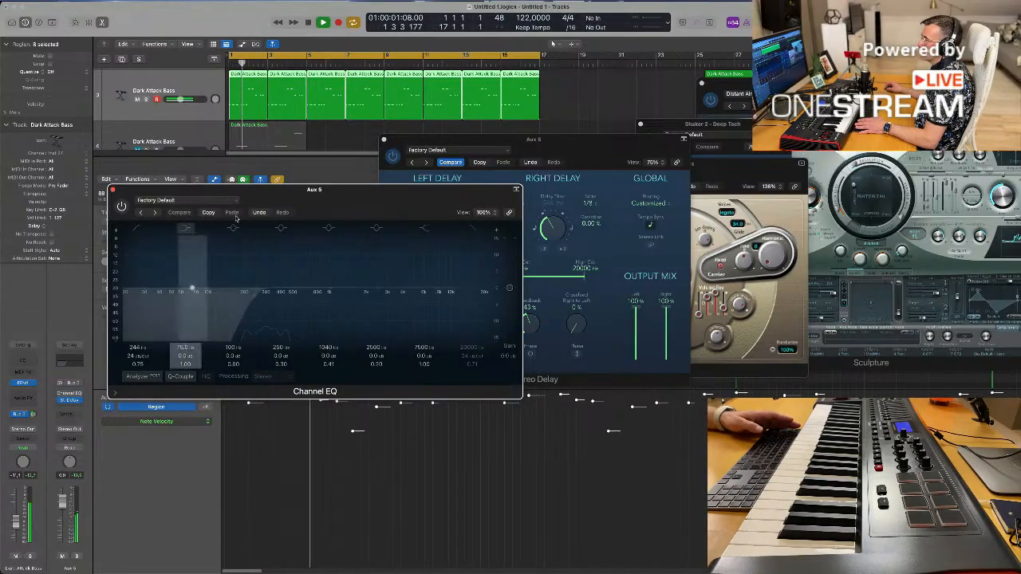
drag(348, 200, 601, 168)
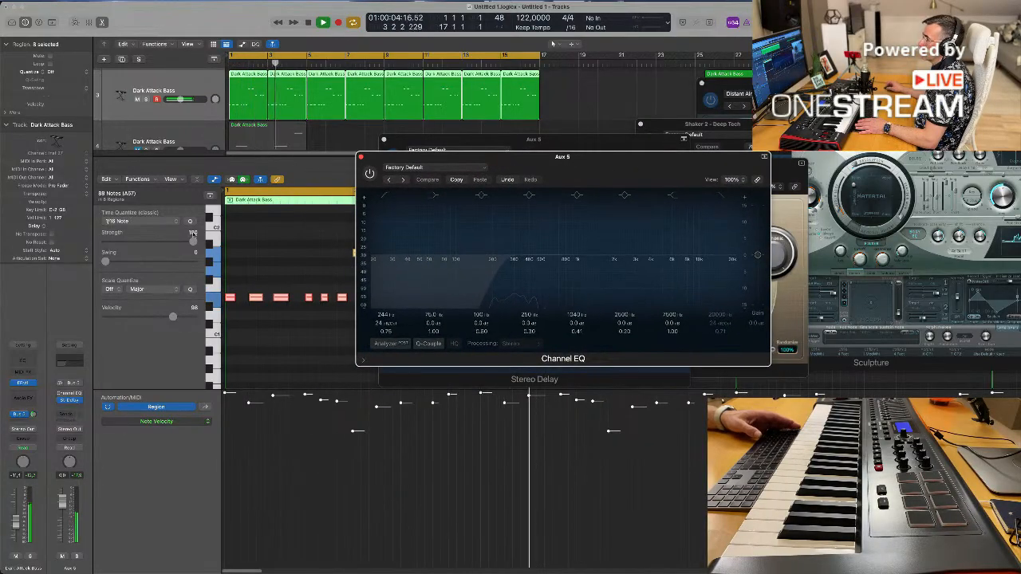
drag(524, 166, 485, 172)
key(space)
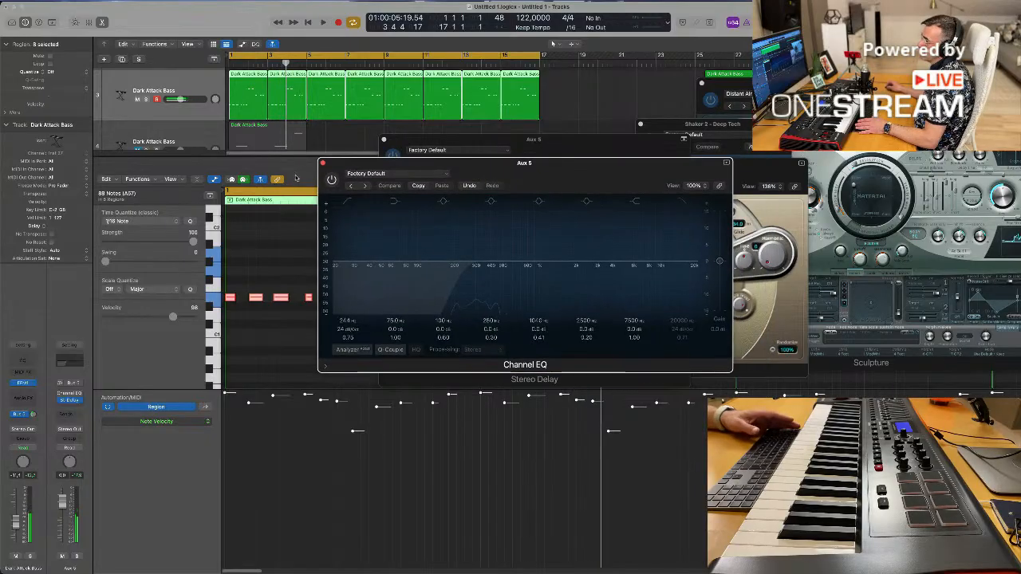
click(331, 179)
key(space)
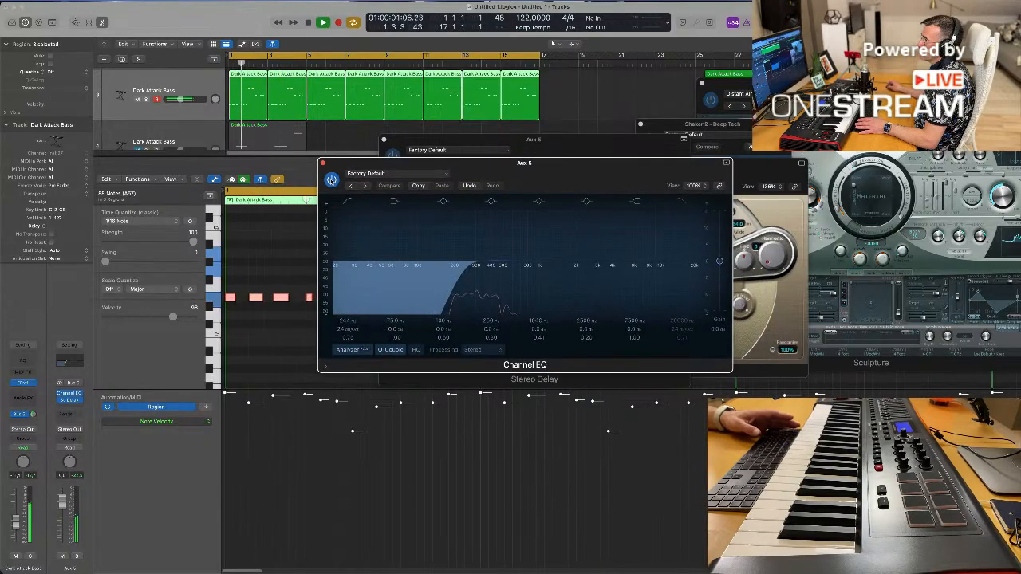